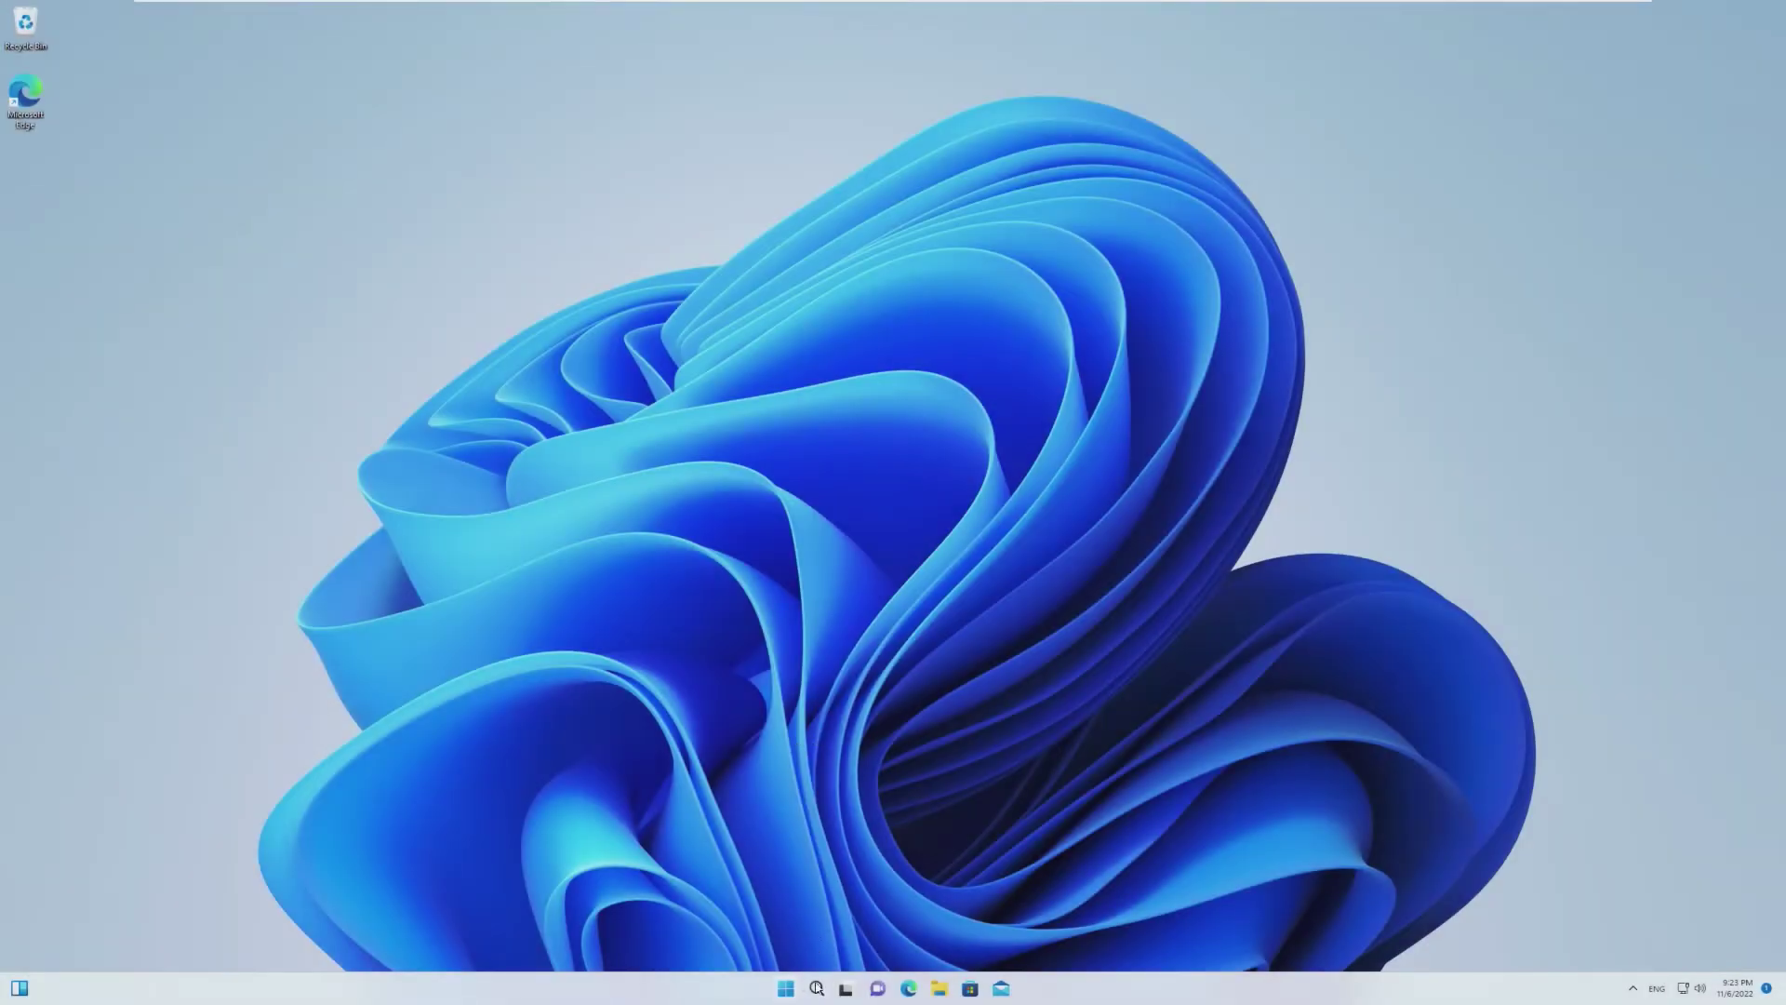
# - Run winver to confirm Windows 11 version 22H2 (OS Build 22621.382), then close it
pyautogui.click(817, 988)
pyautogui.write('winv')
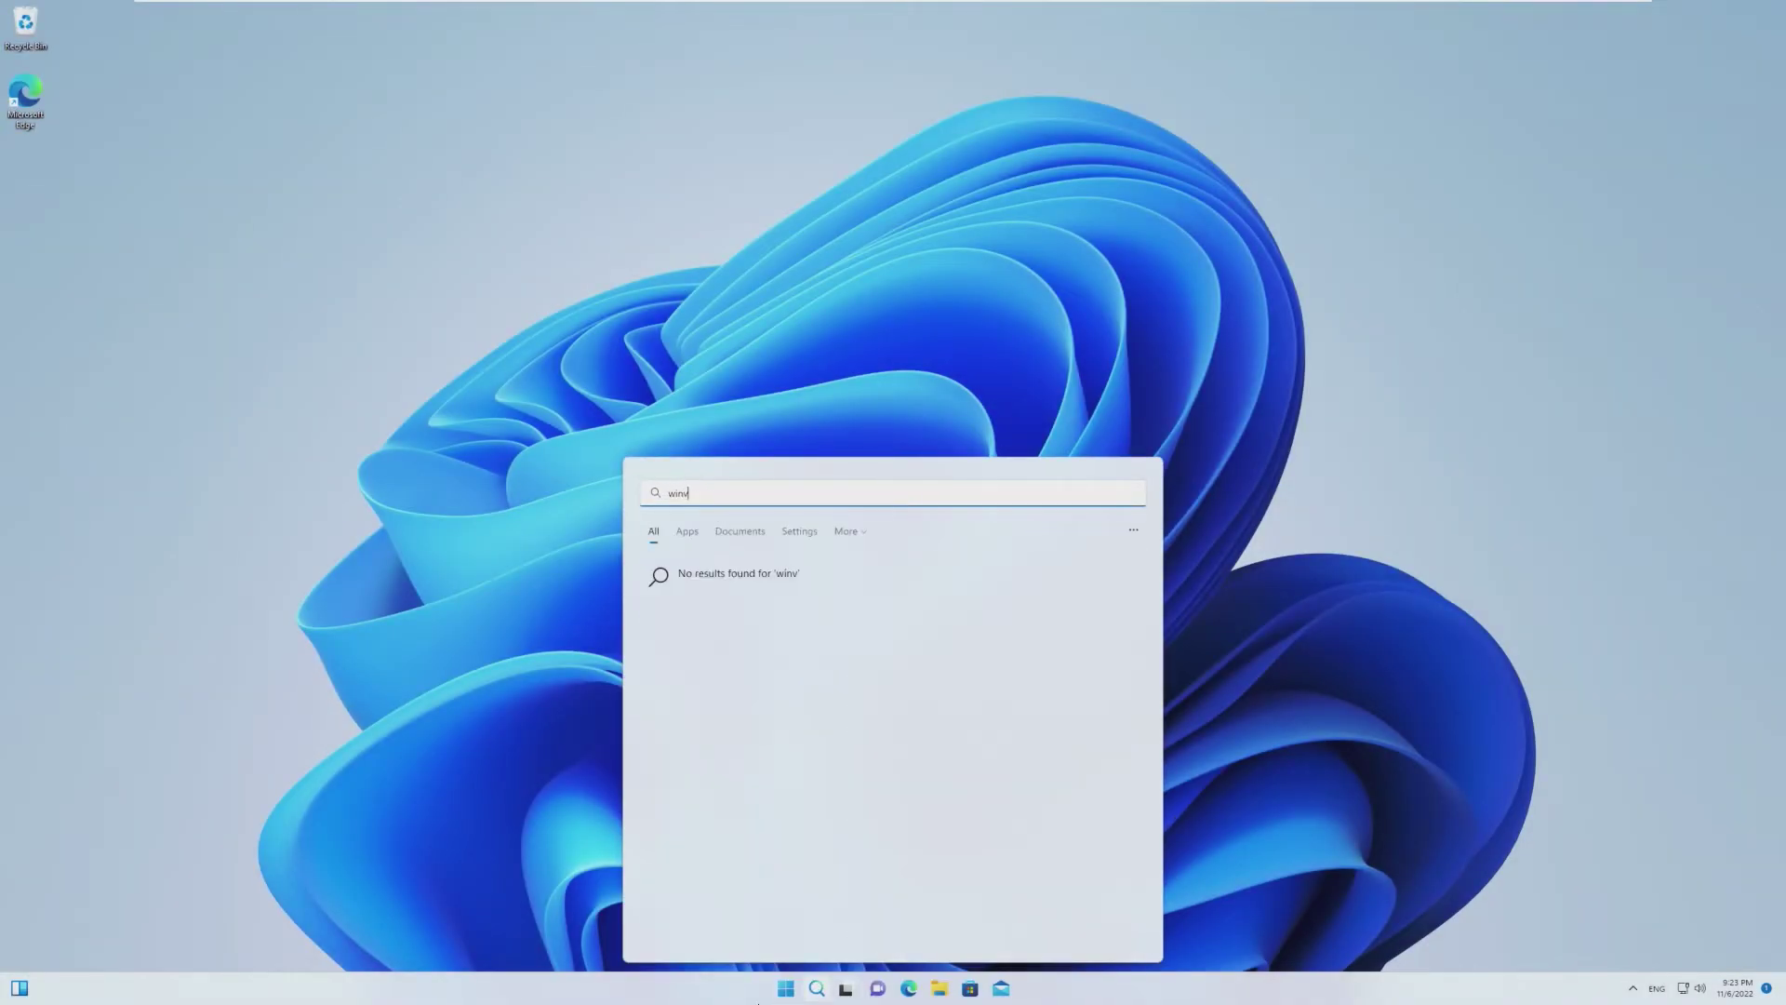
pyautogui.write('er')
pyautogui.press('Return')
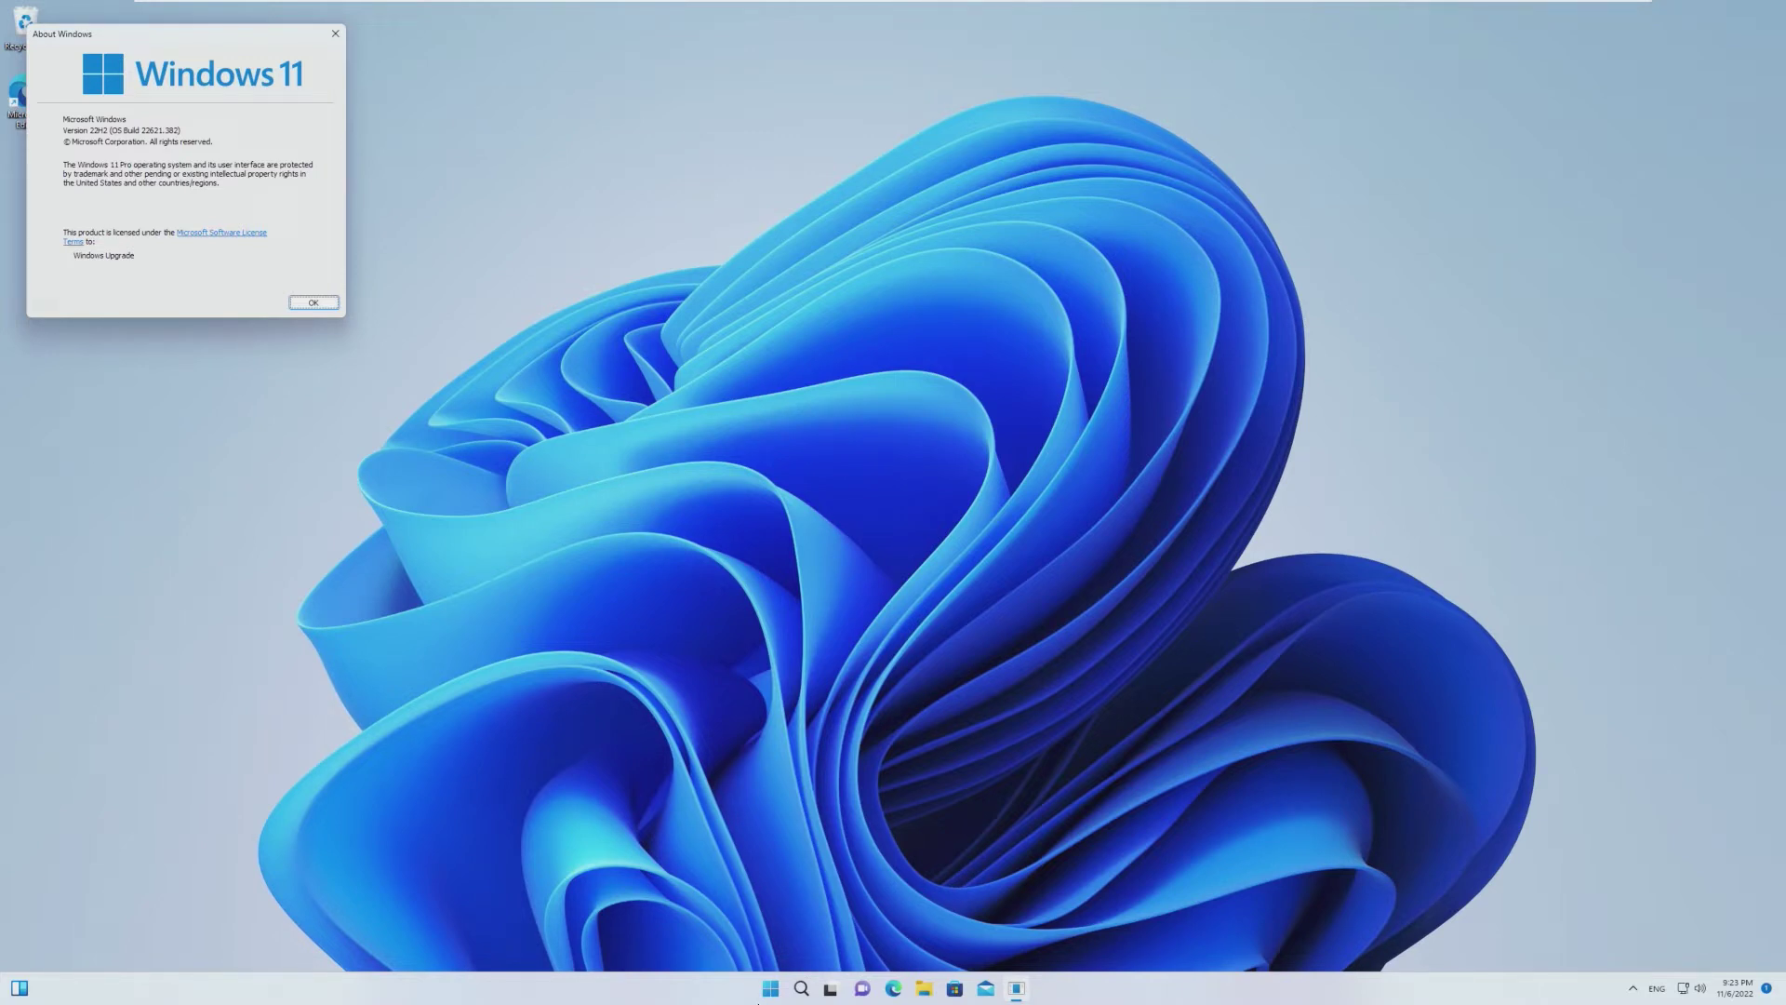
pyautogui.press('Escape')
pyautogui.press('super')
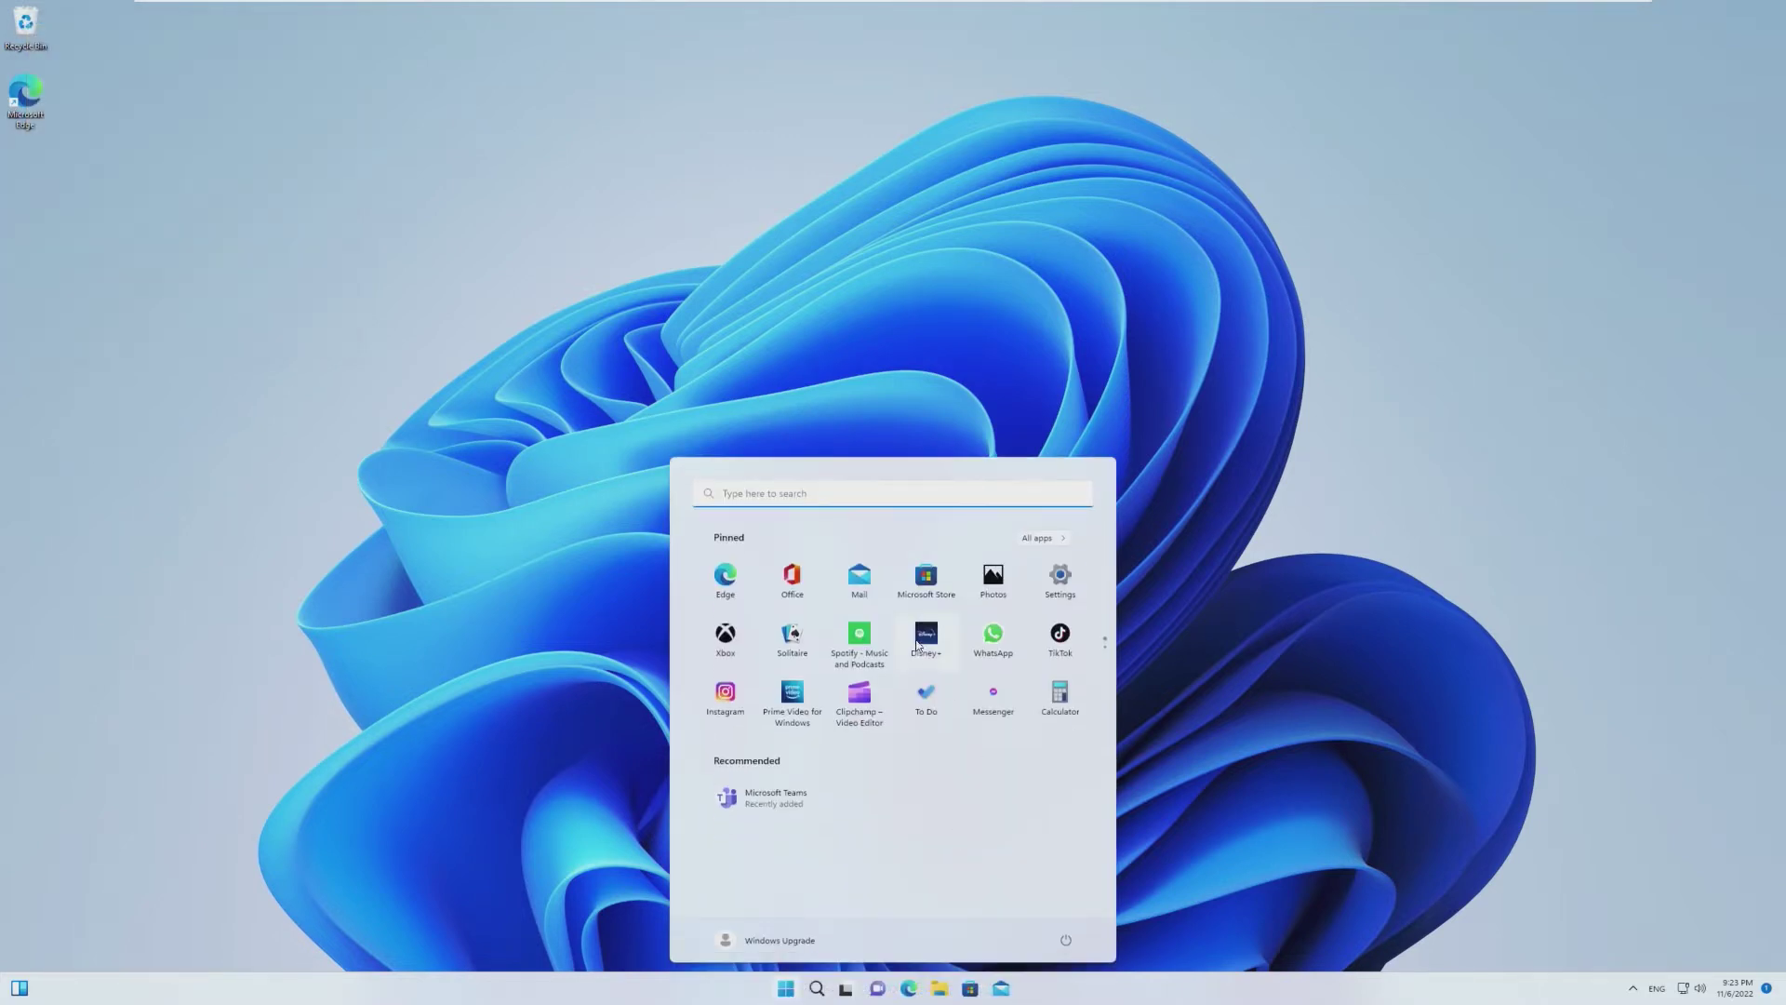
# - Check Installed RAM (4.00 GB) on the Settings System > About page, then close Settings
pyautogui.click(1061, 579)
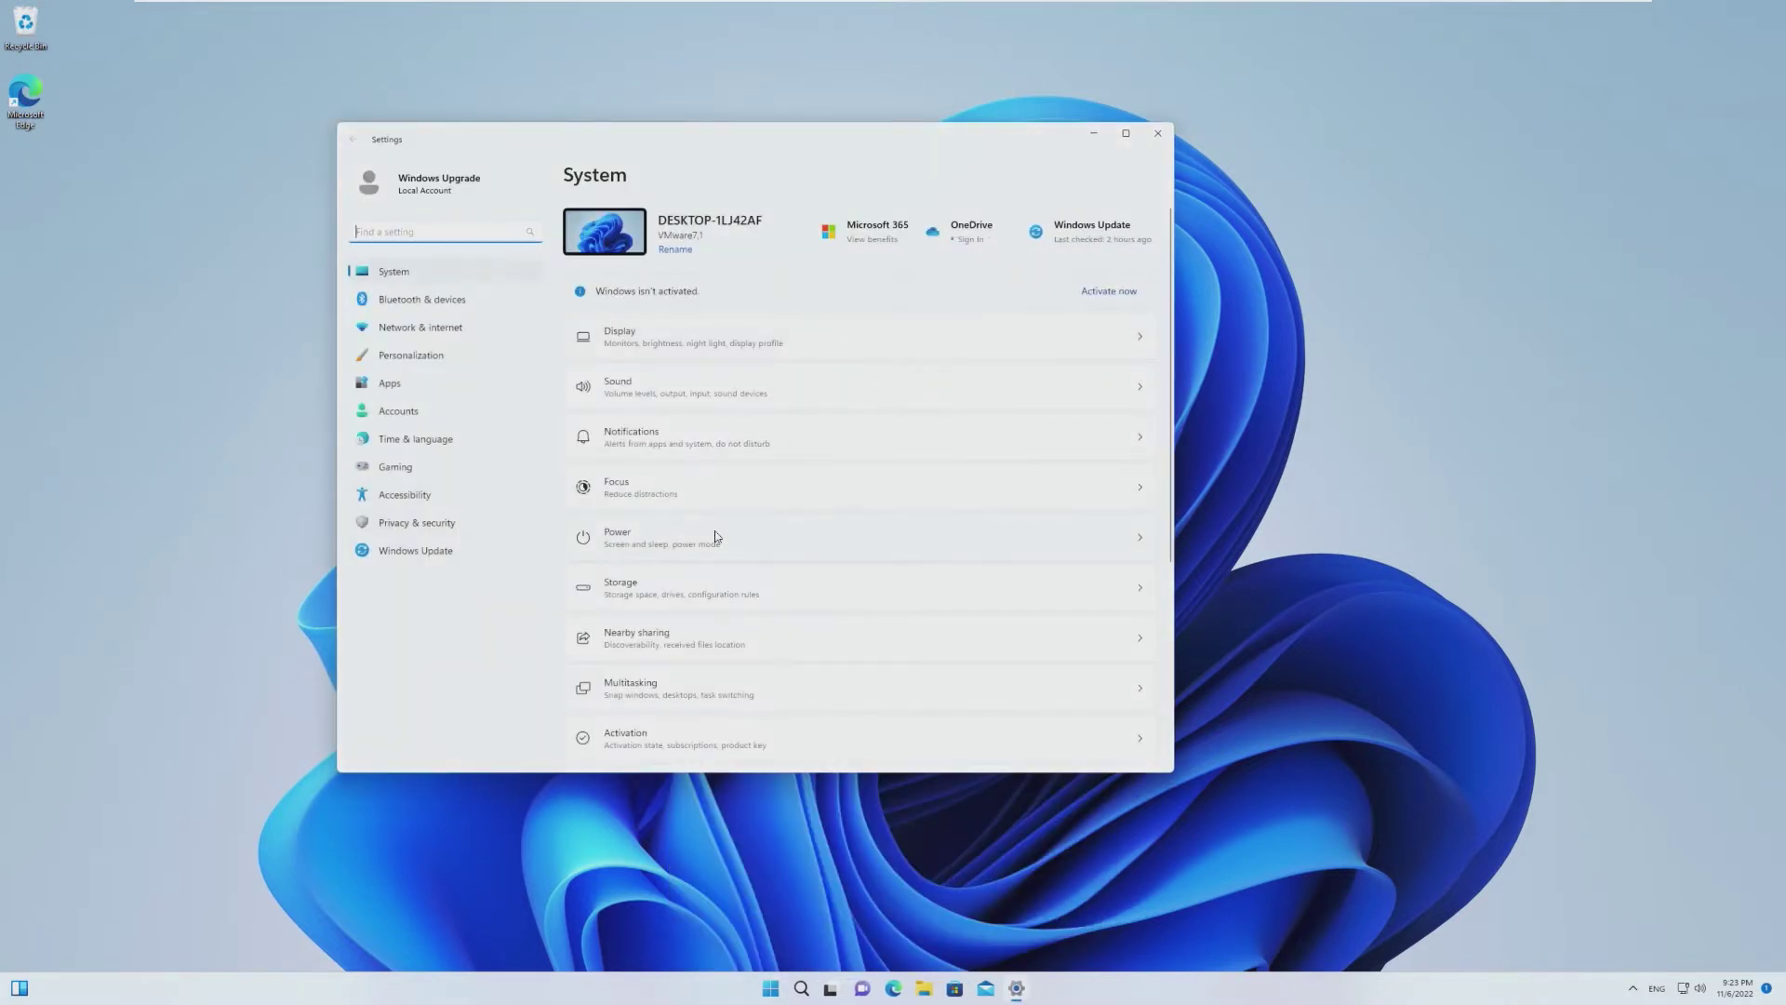
pyautogui.scroll(-4, 717, 534)
pyautogui.click(658, 725)
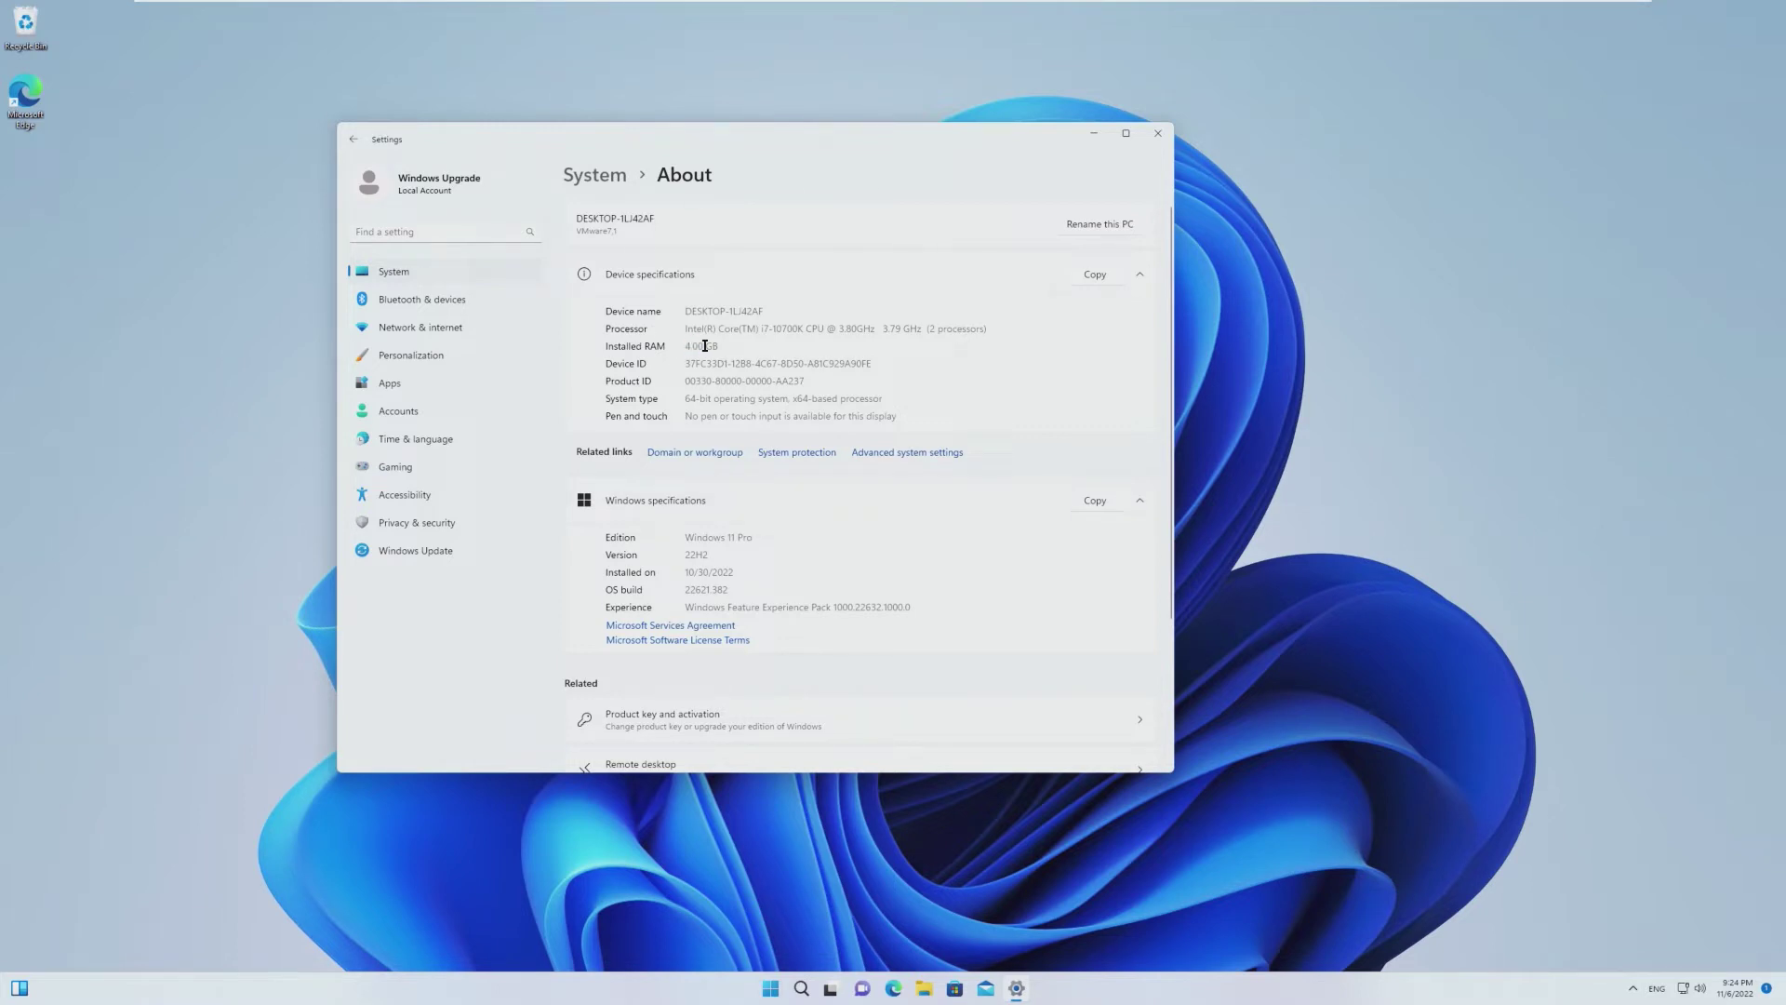
pyautogui.click(1158, 133)
# - Shut down the Windows 11 guest from its Start menu power options
pyautogui.click(782, 984)
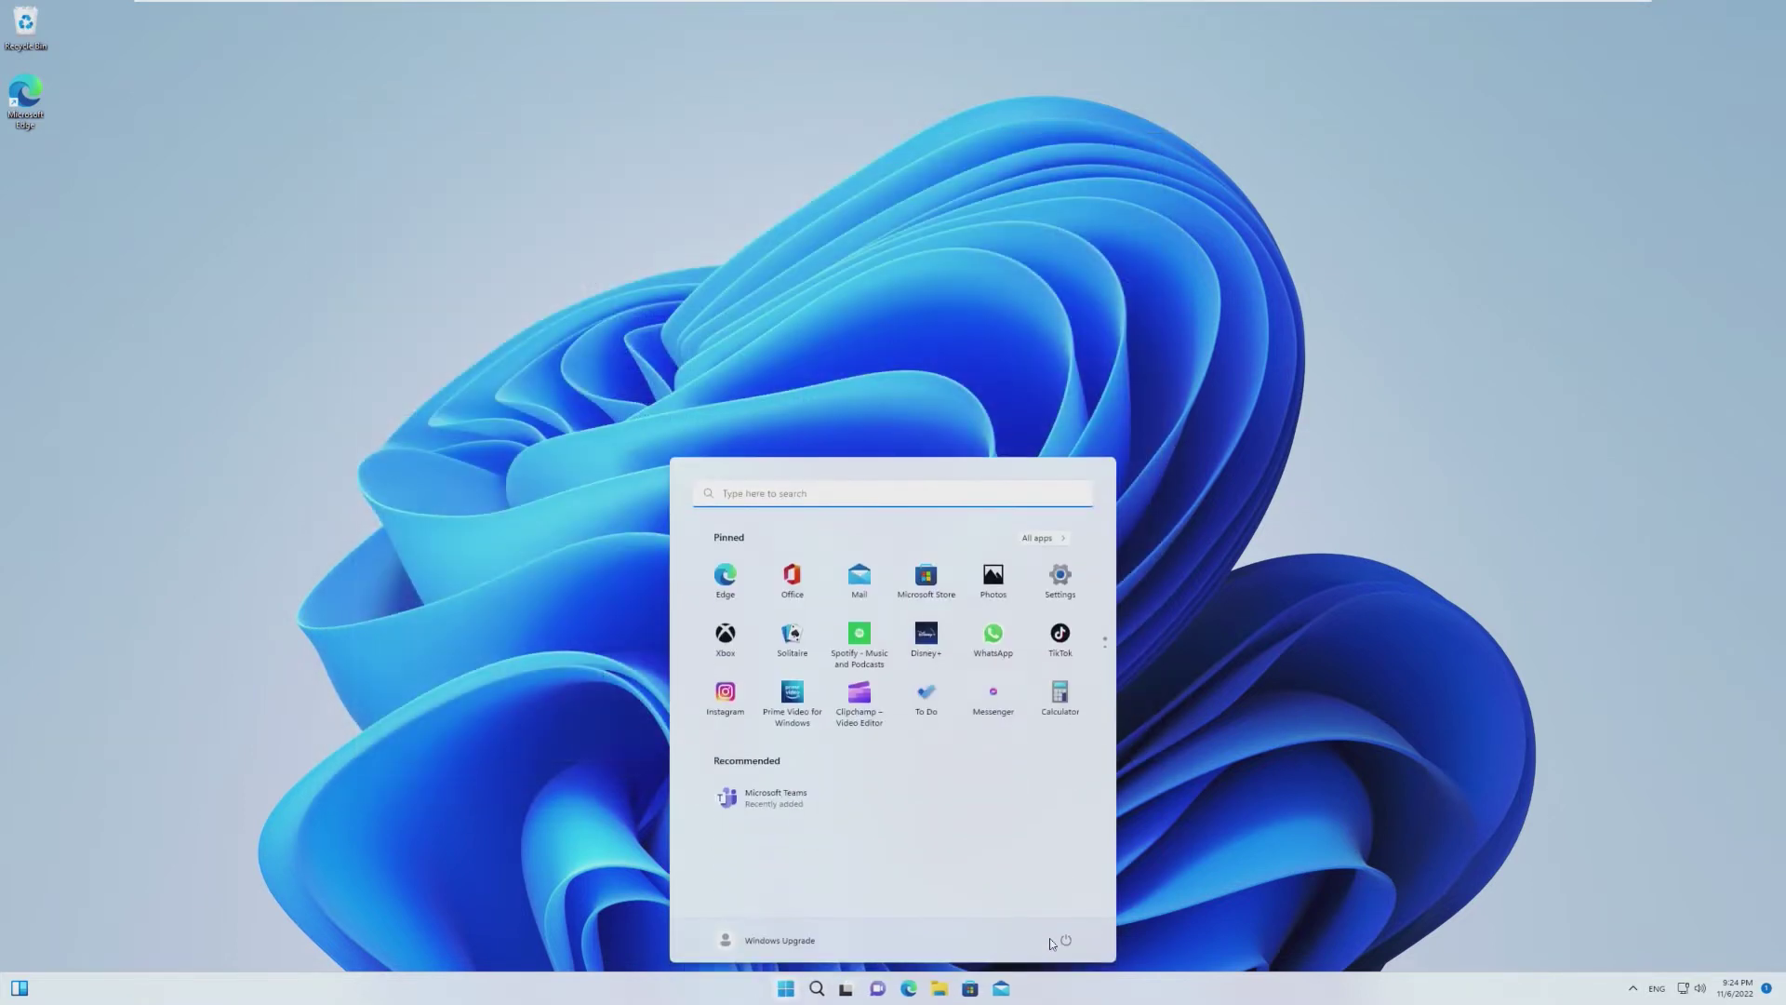
pyautogui.click(1066, 940)
pyautogui.click(1051, 887)
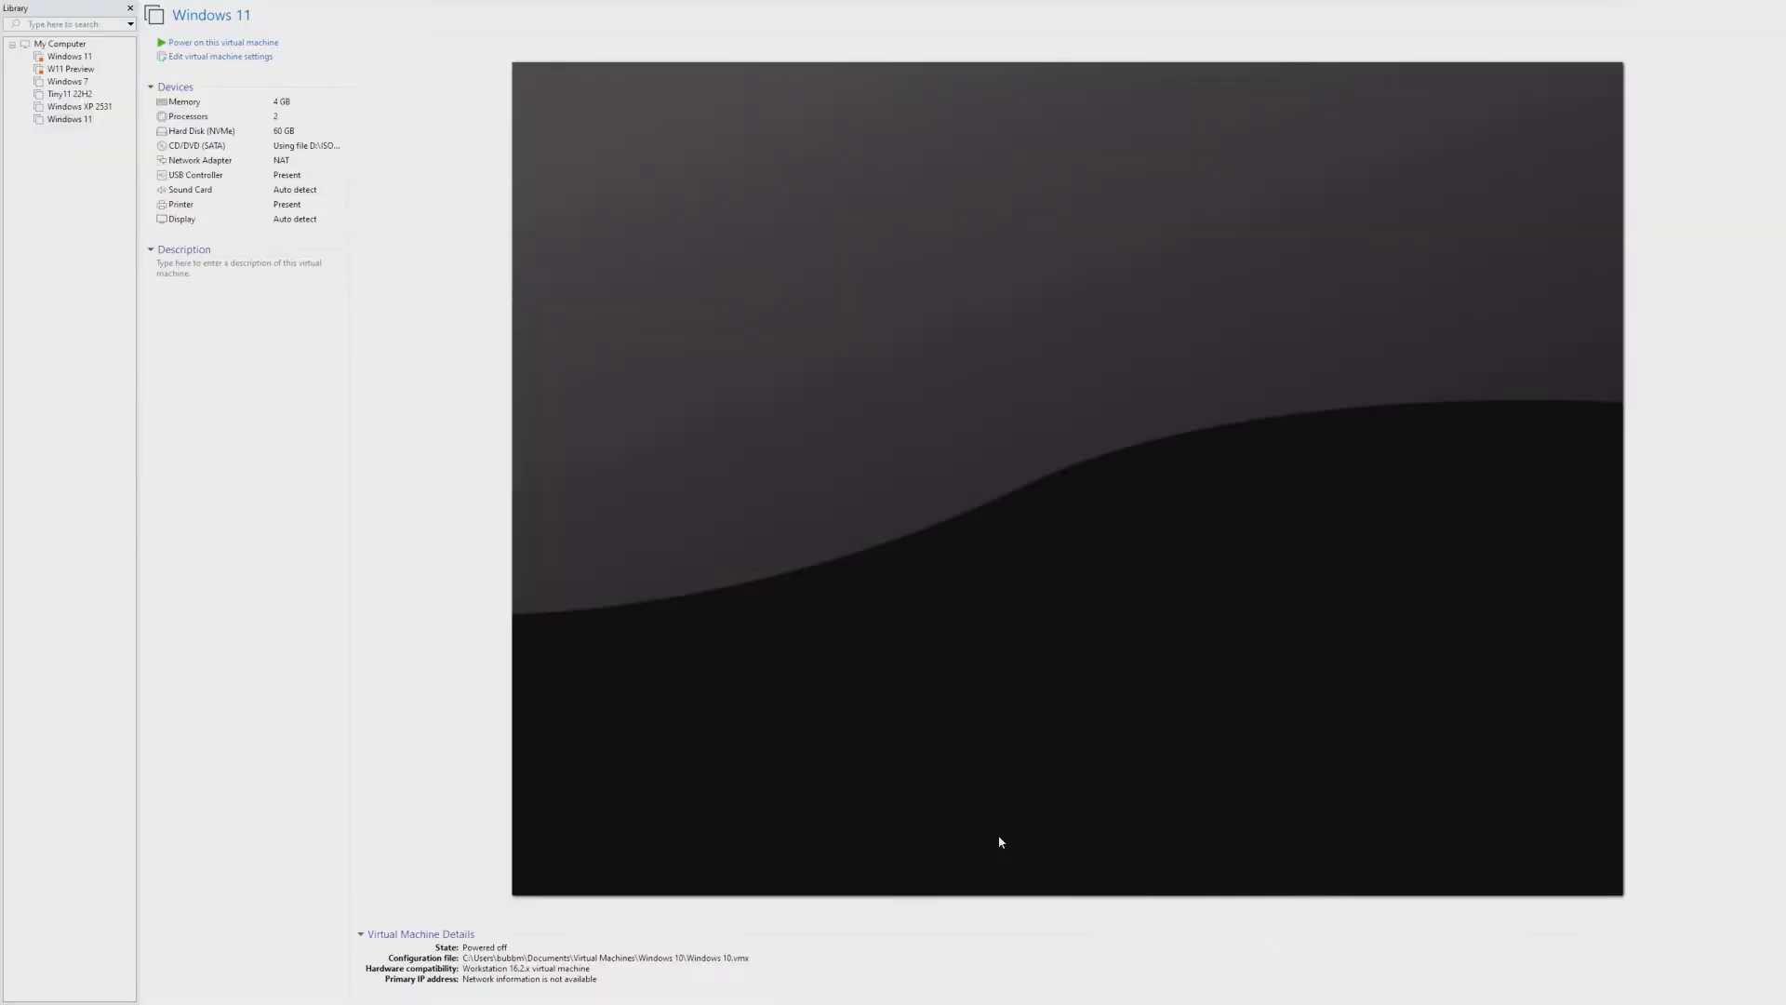
# - Set the VM memory to 1024 MB and power the VM back on
pyautogui.doubleClick(304, 105)
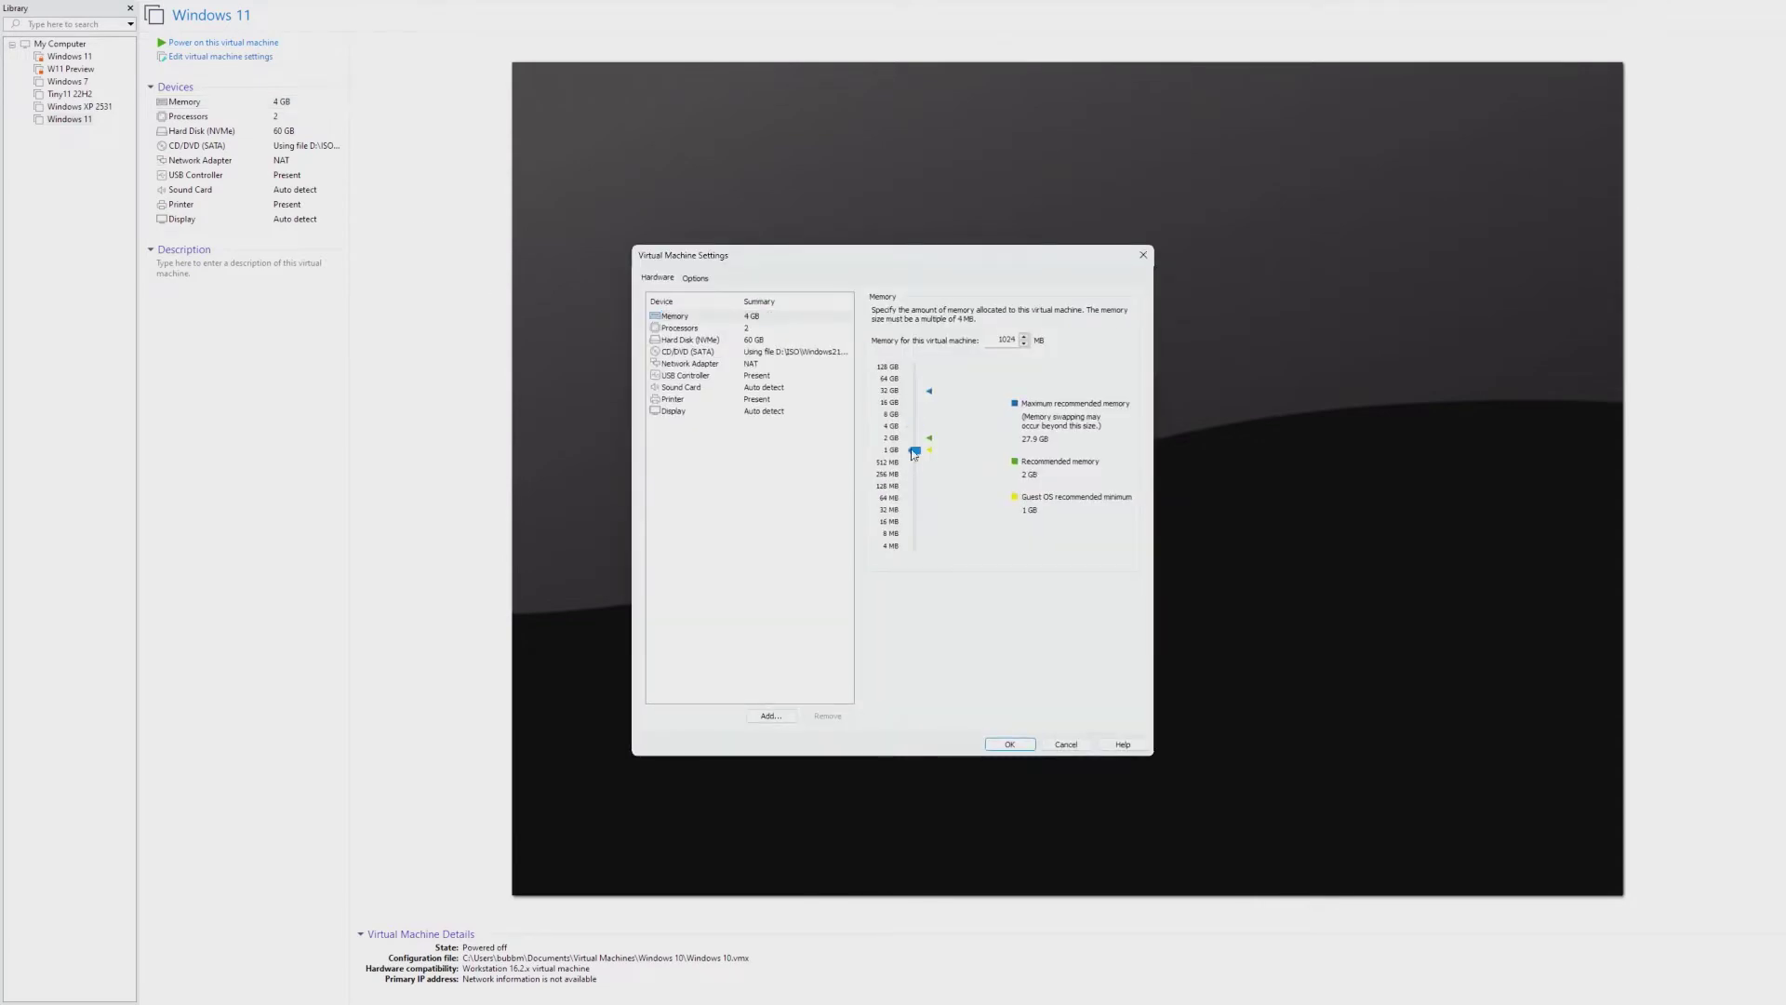
pyautogui.click(915, 451)
pyautogui.click(1007, 743)
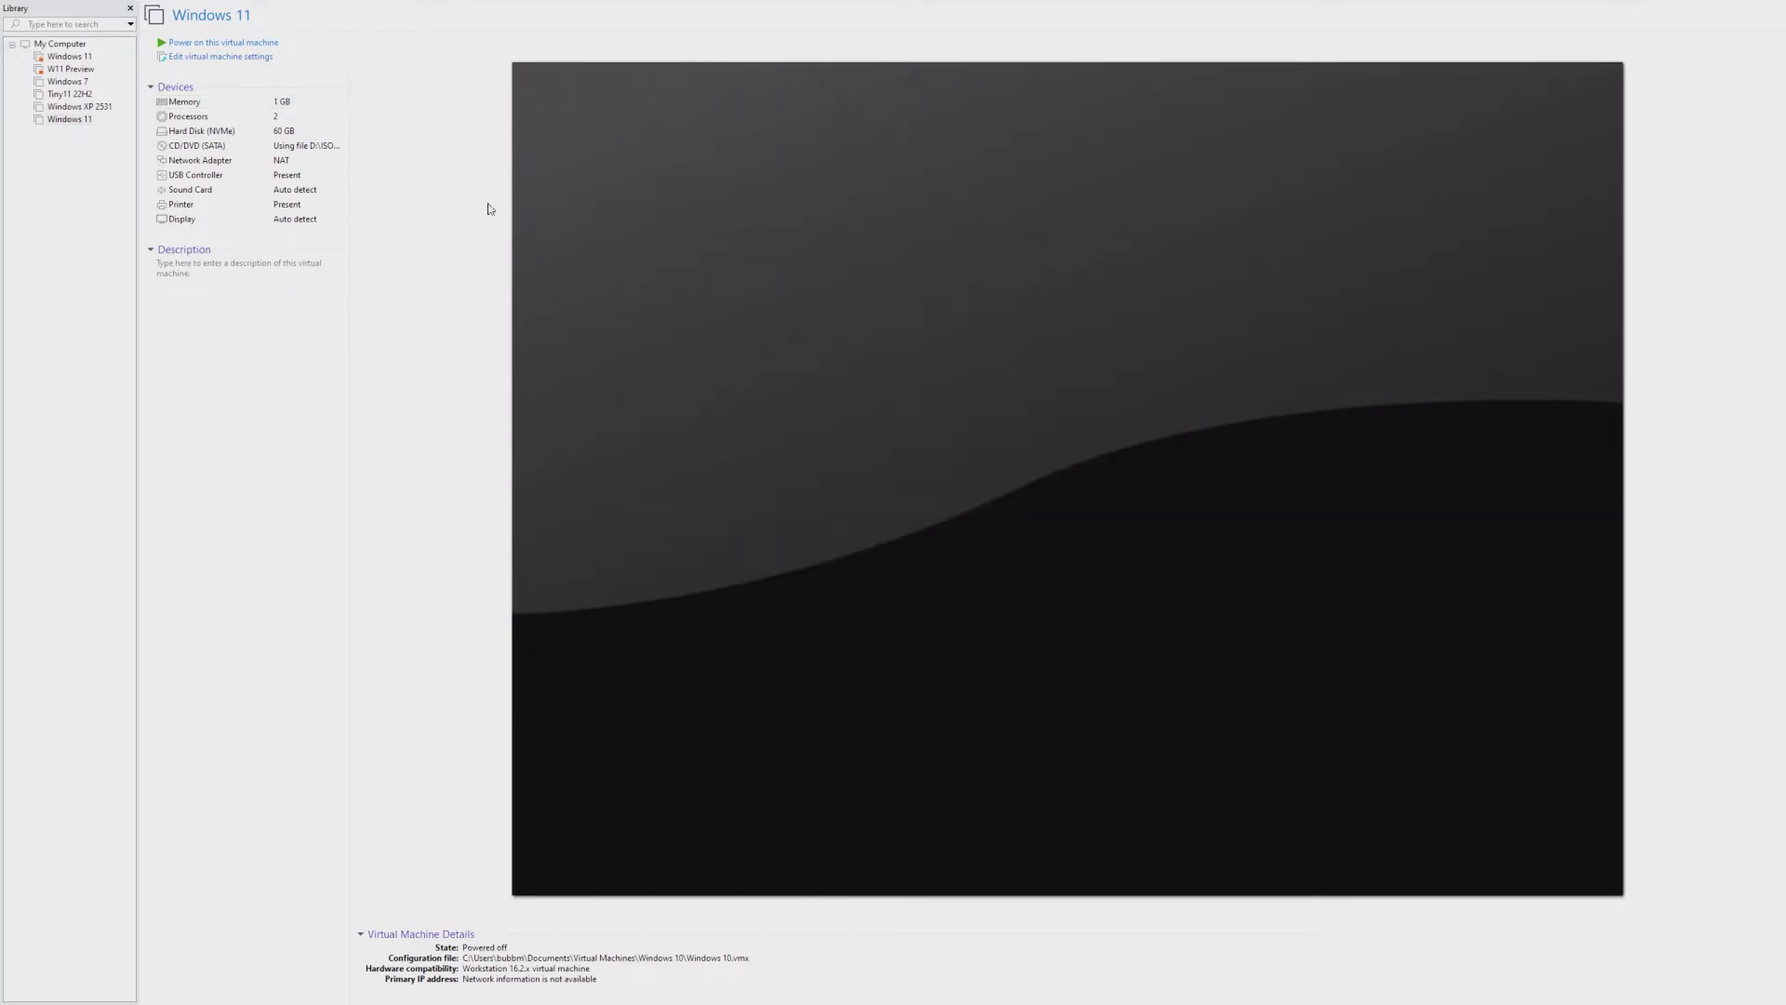
pyautogui.click(271, 44)
pyautogui.click(978, 565)
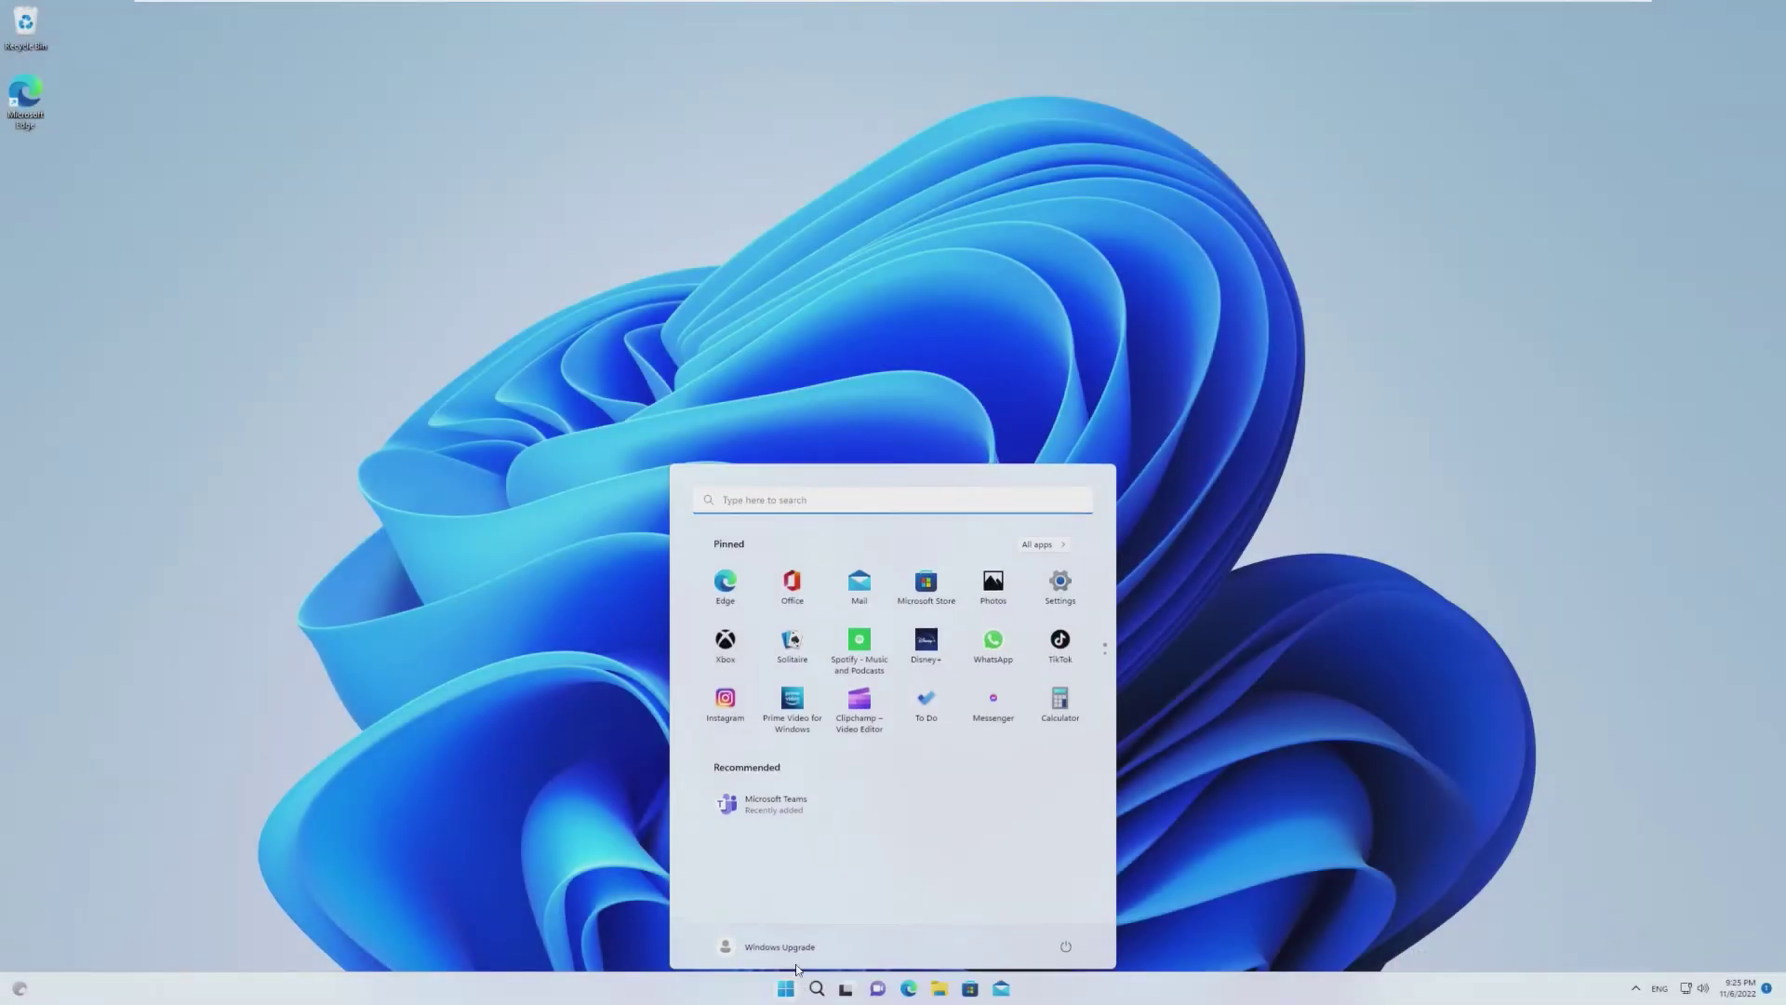
# - Check Task Manager's Performance > Memory view (987 MB of 1.0 GB used), then close it
pyautogui.click(798, 988)
pyautogui.click(792, 993)
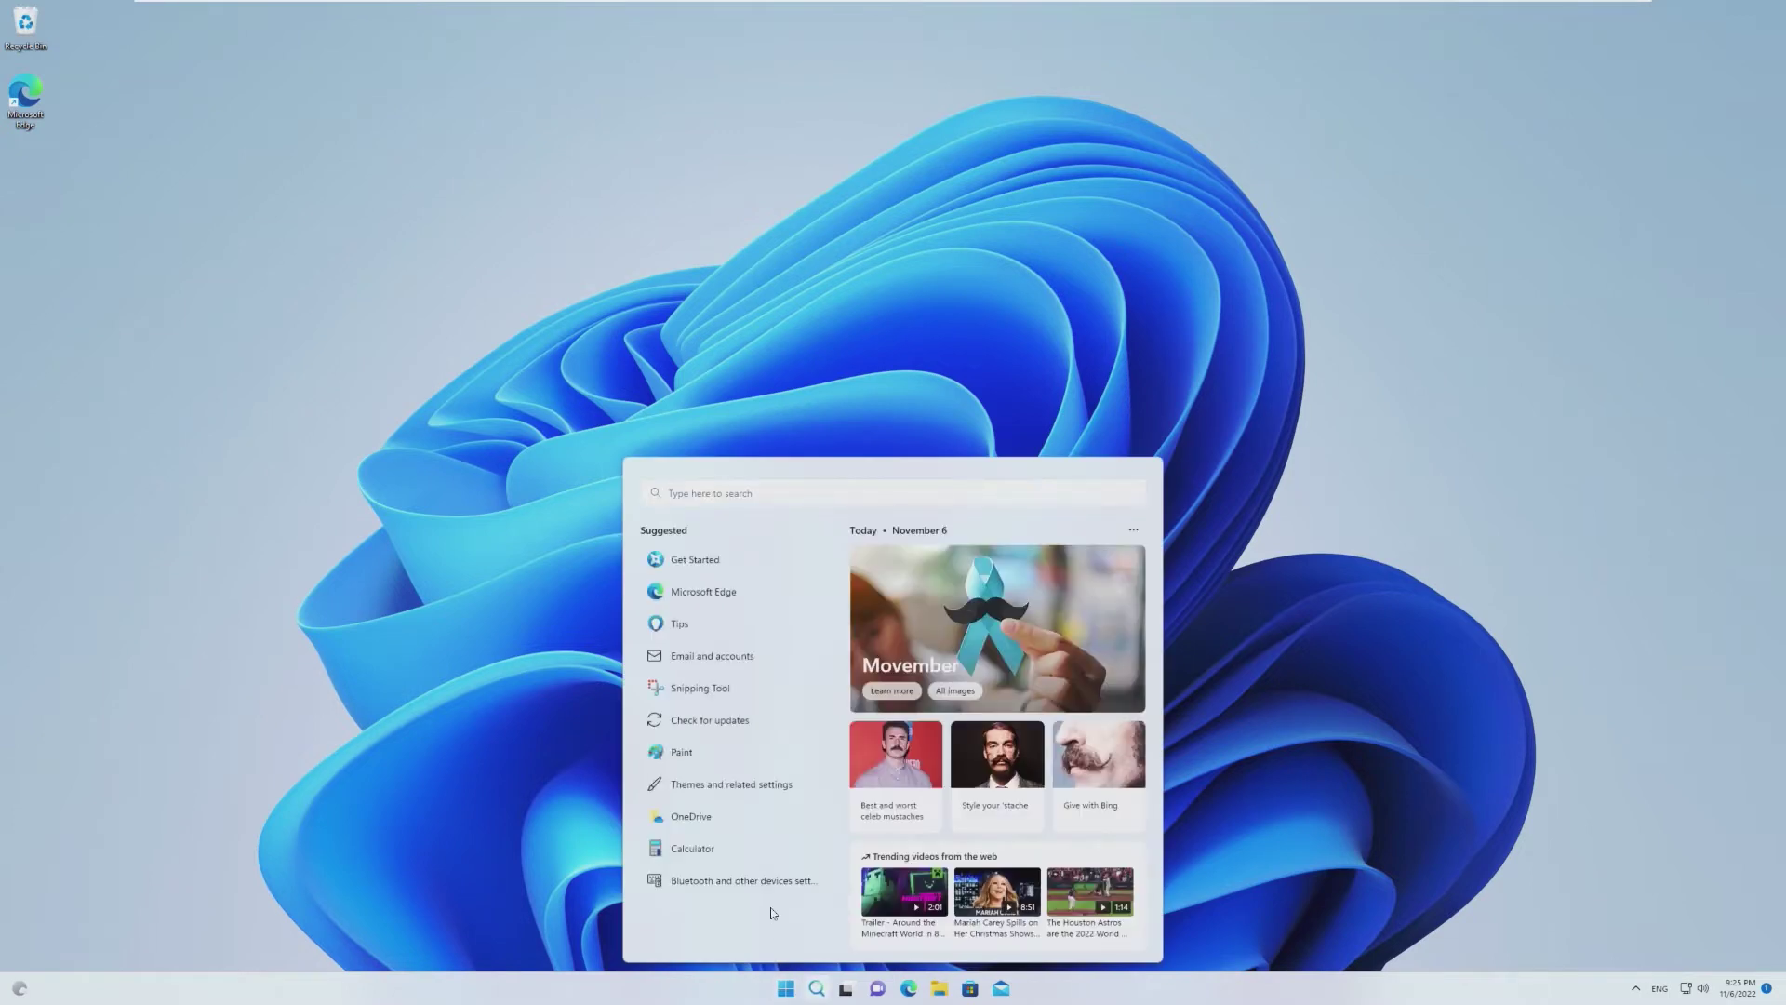
pyautogui.rightClick(792, 994)
pyautogui.click(761, 821)
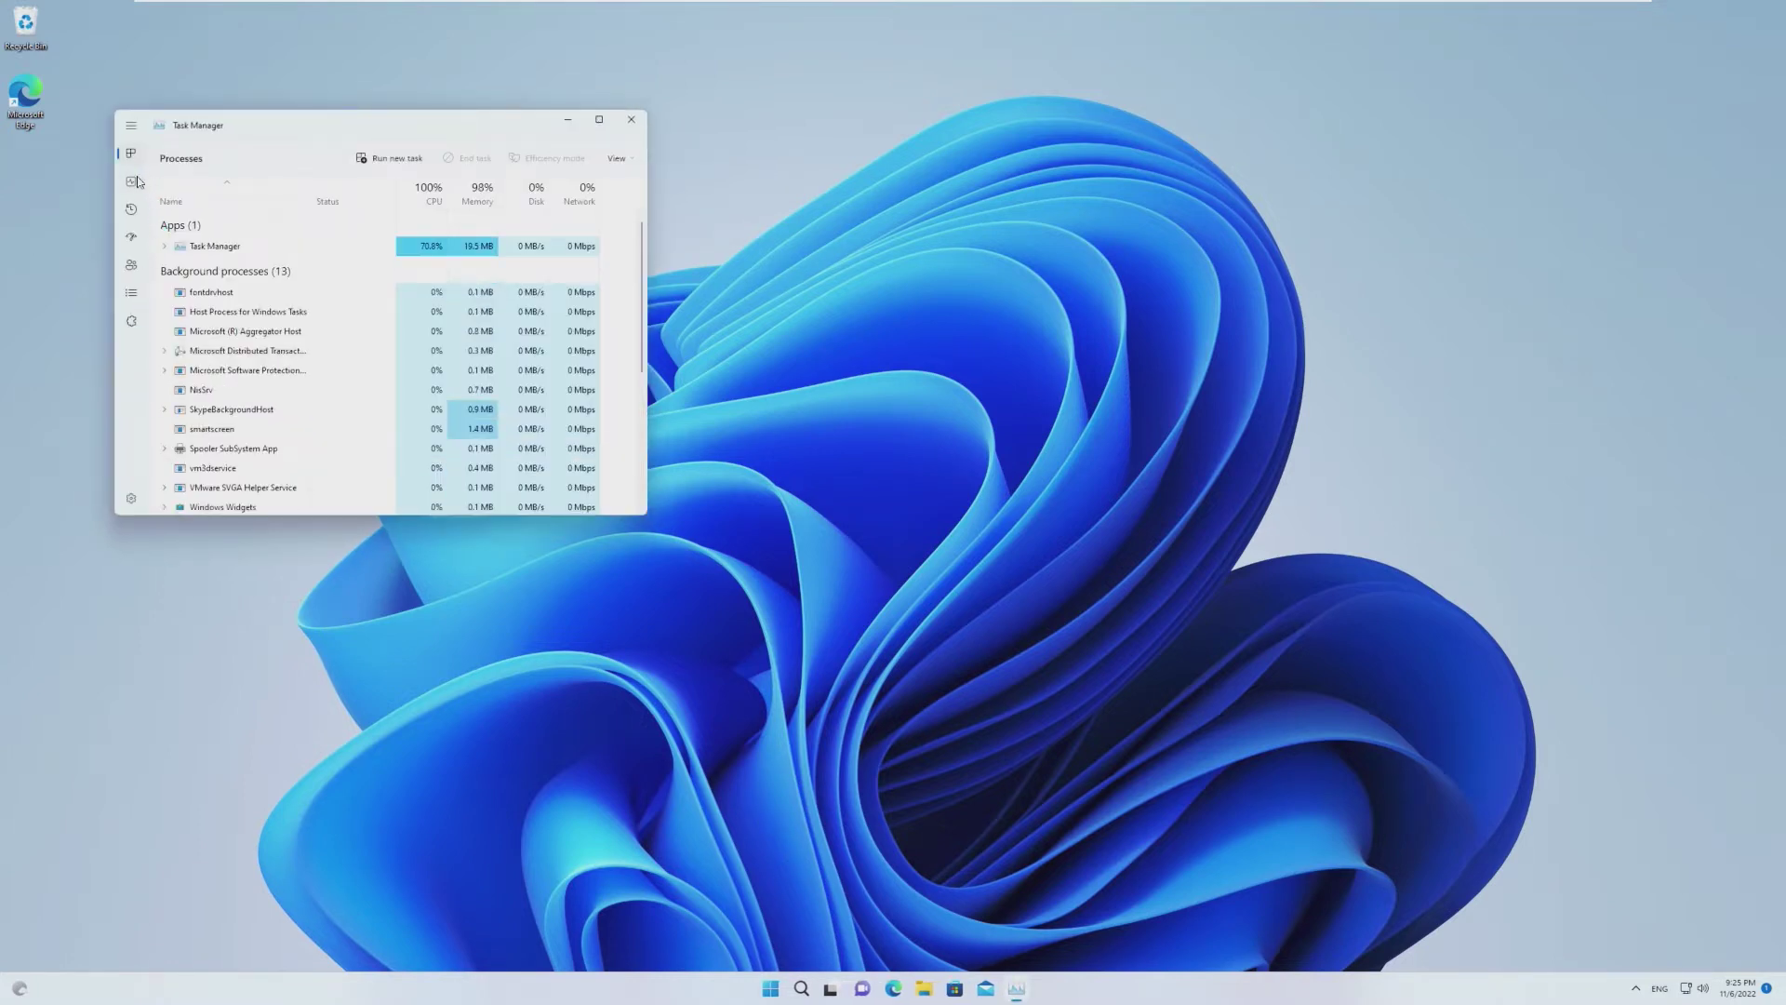
pyautogui.click(133, 182)
pyautogui.click(213, 249)
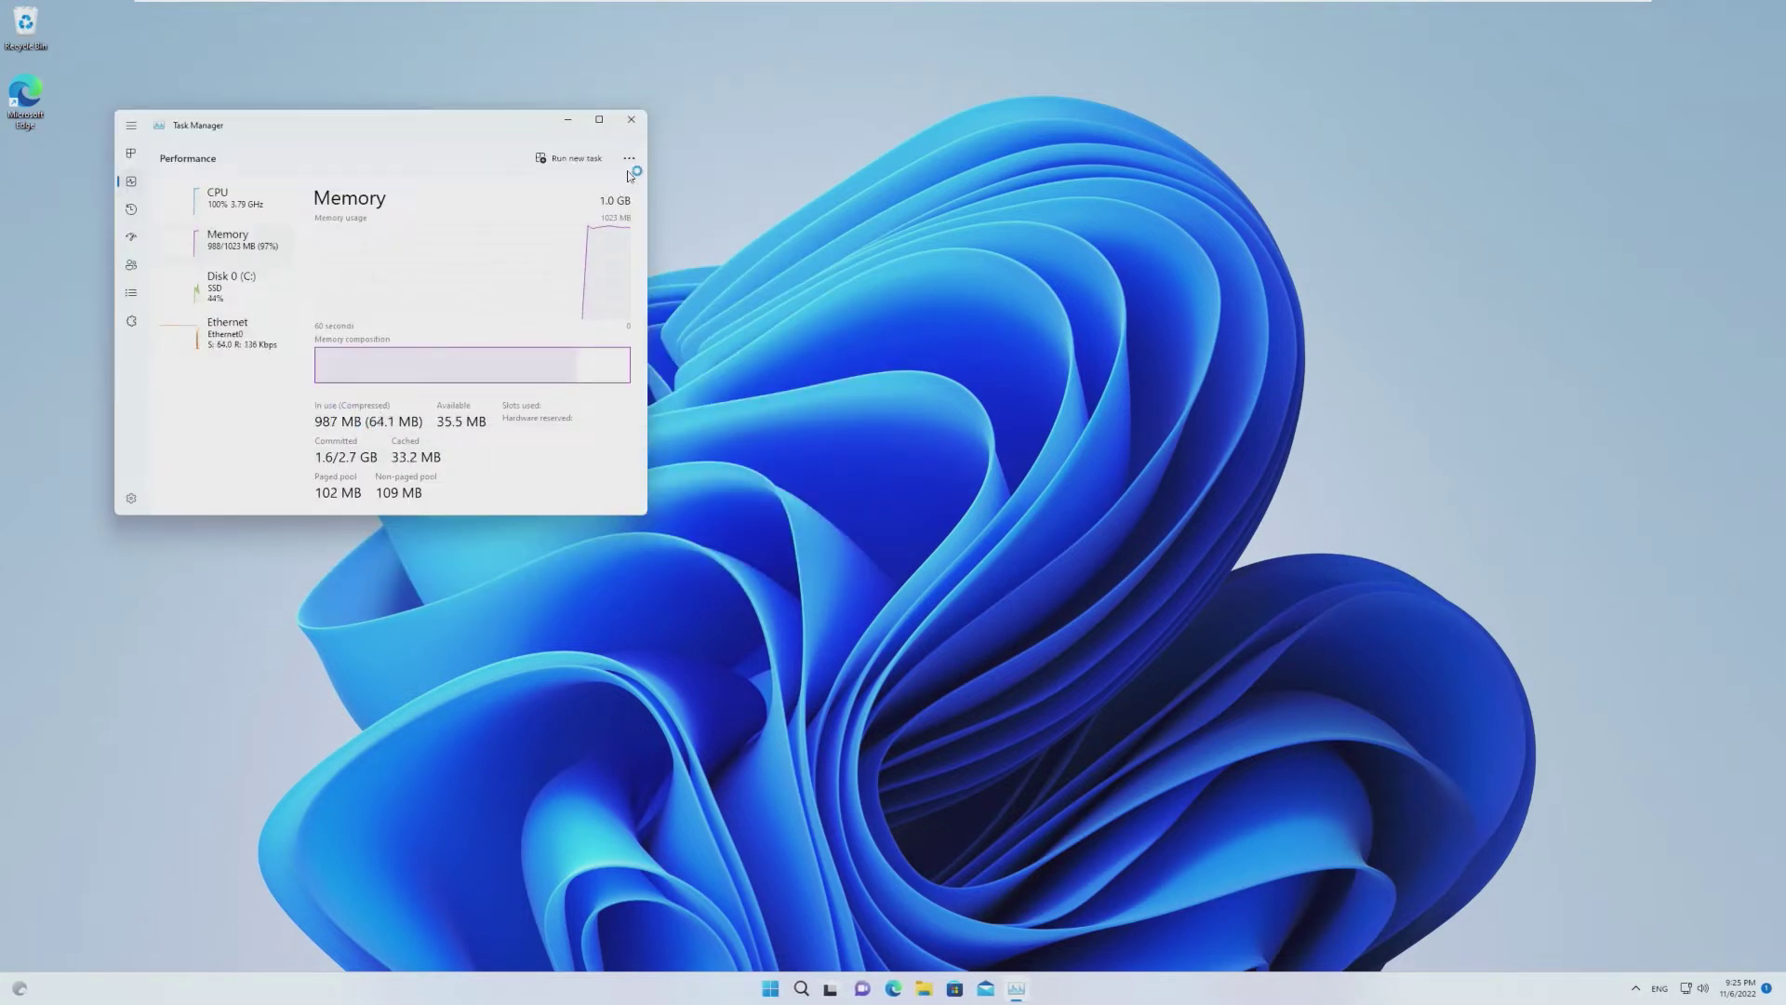
pyautogui.click(642, 120)
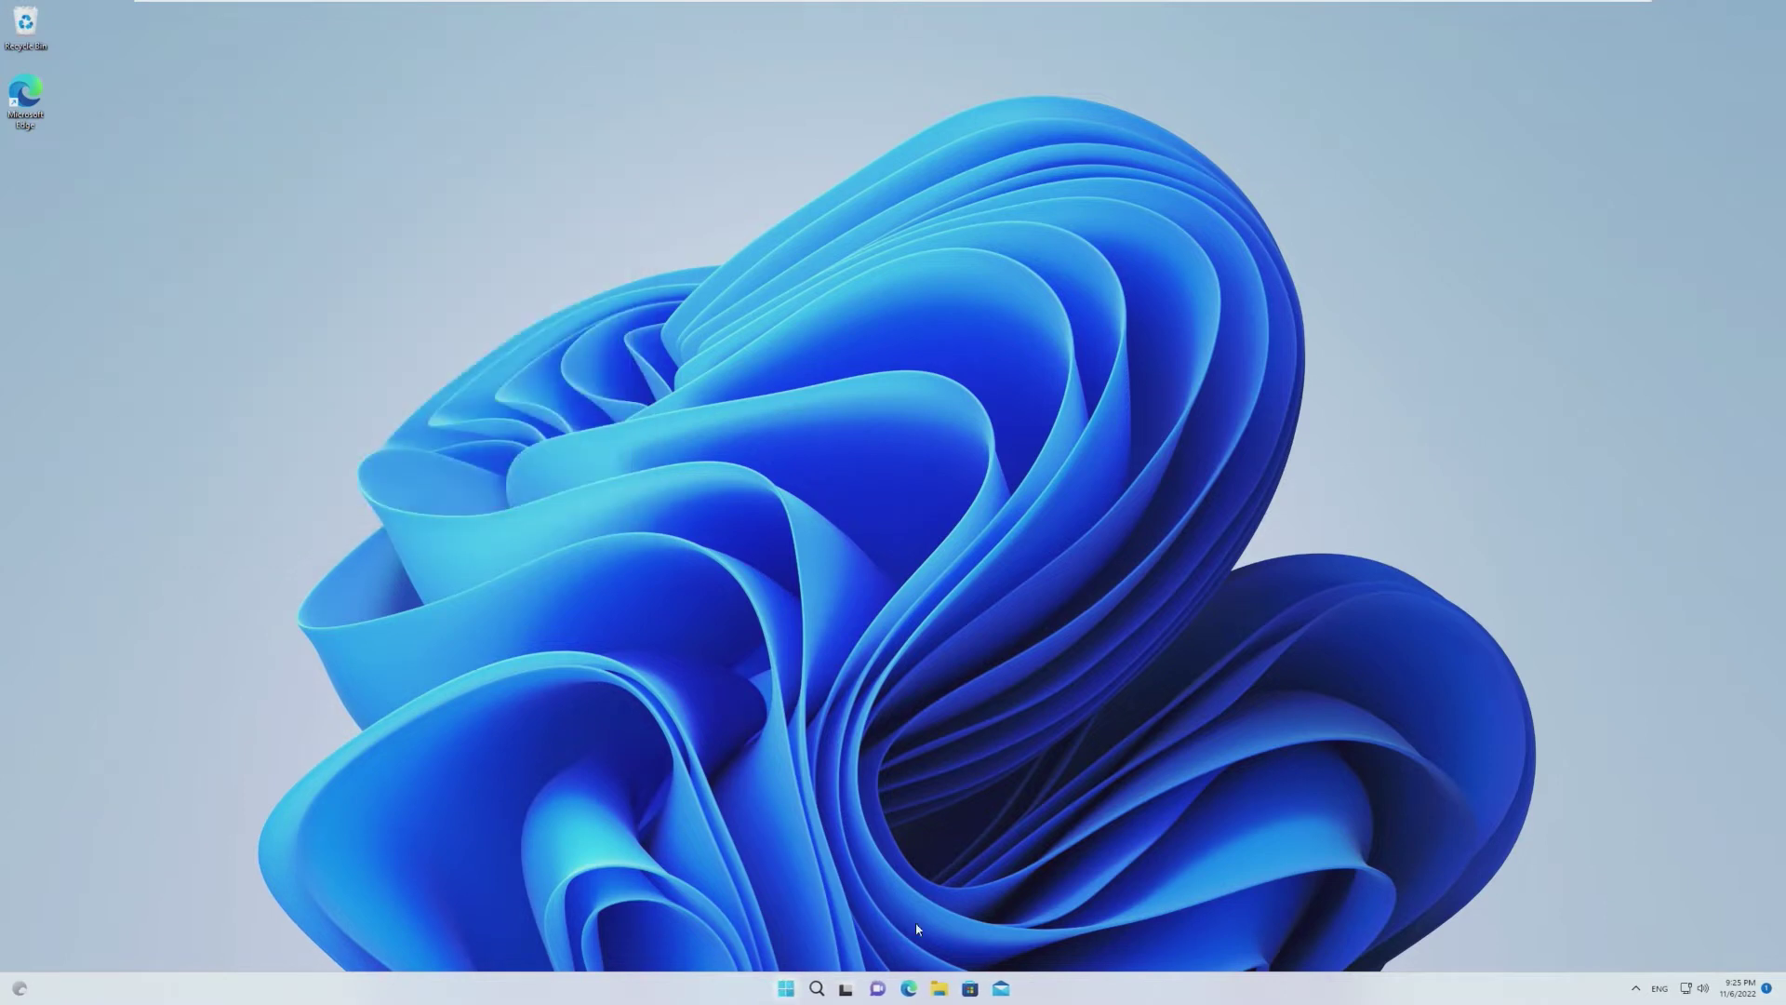
pyautogui.press('super')
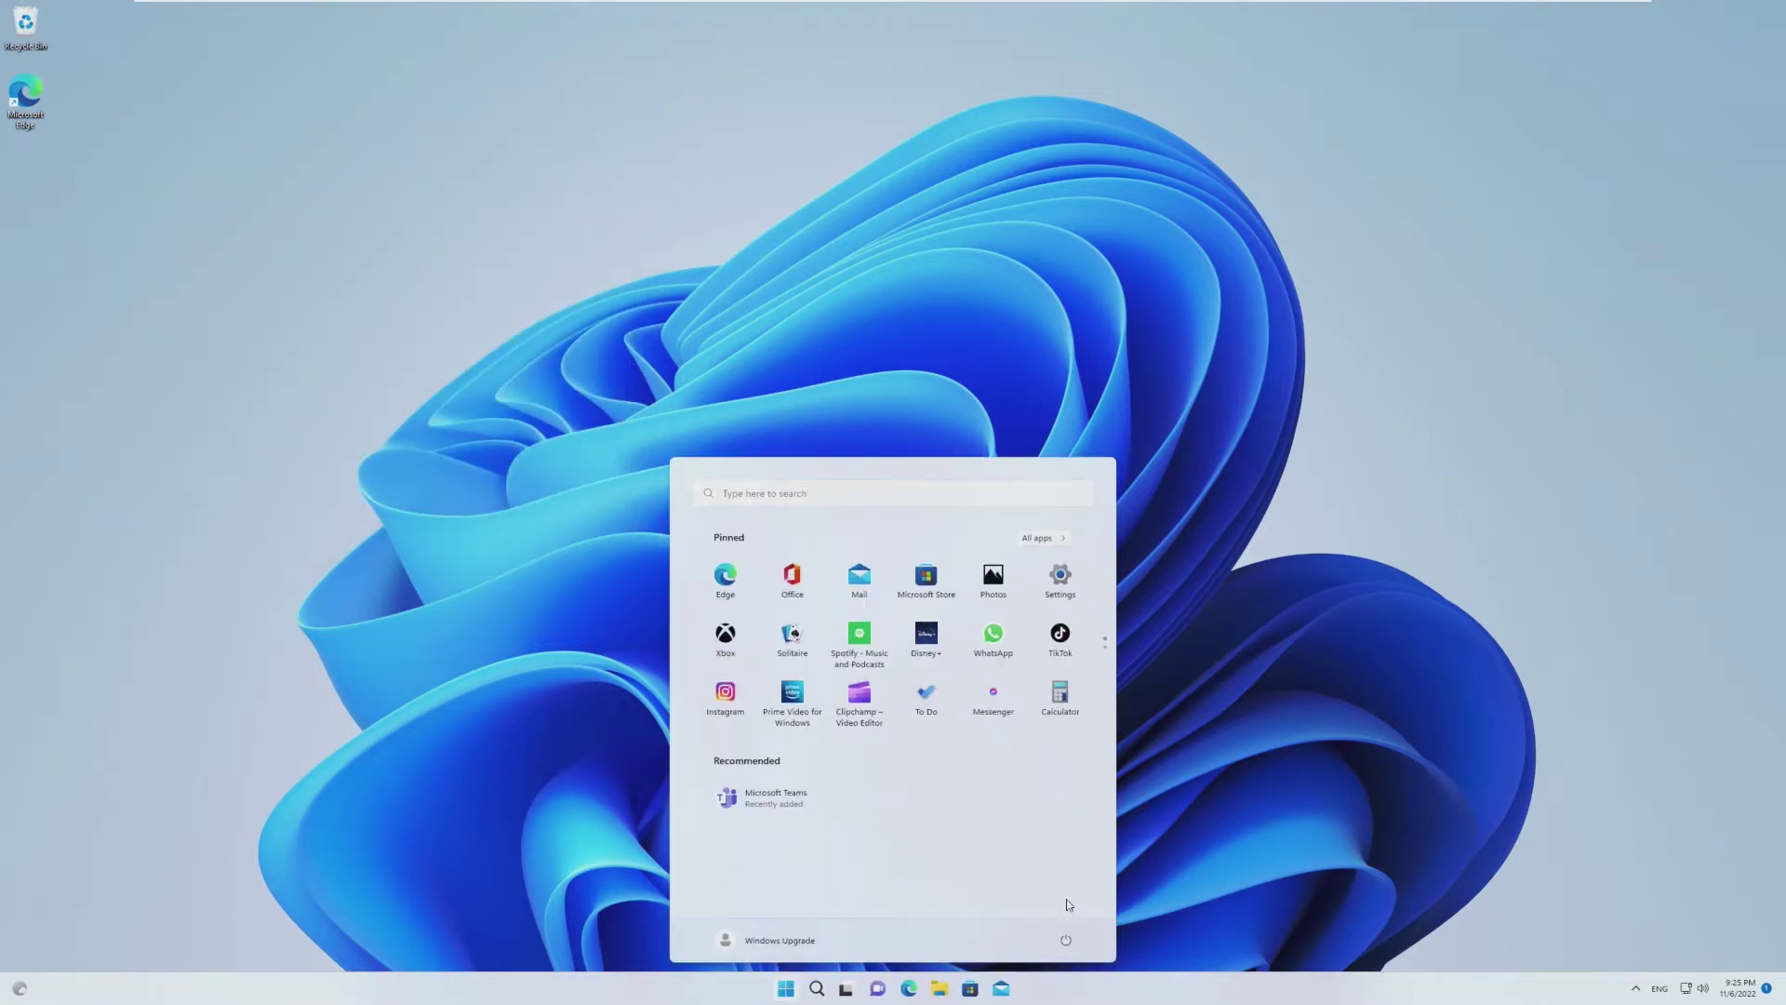
# - Stop the running VM from the full-screen toolbar power menu
pyautogui.click(1066, 940)
pyautogui.click(366, 10)
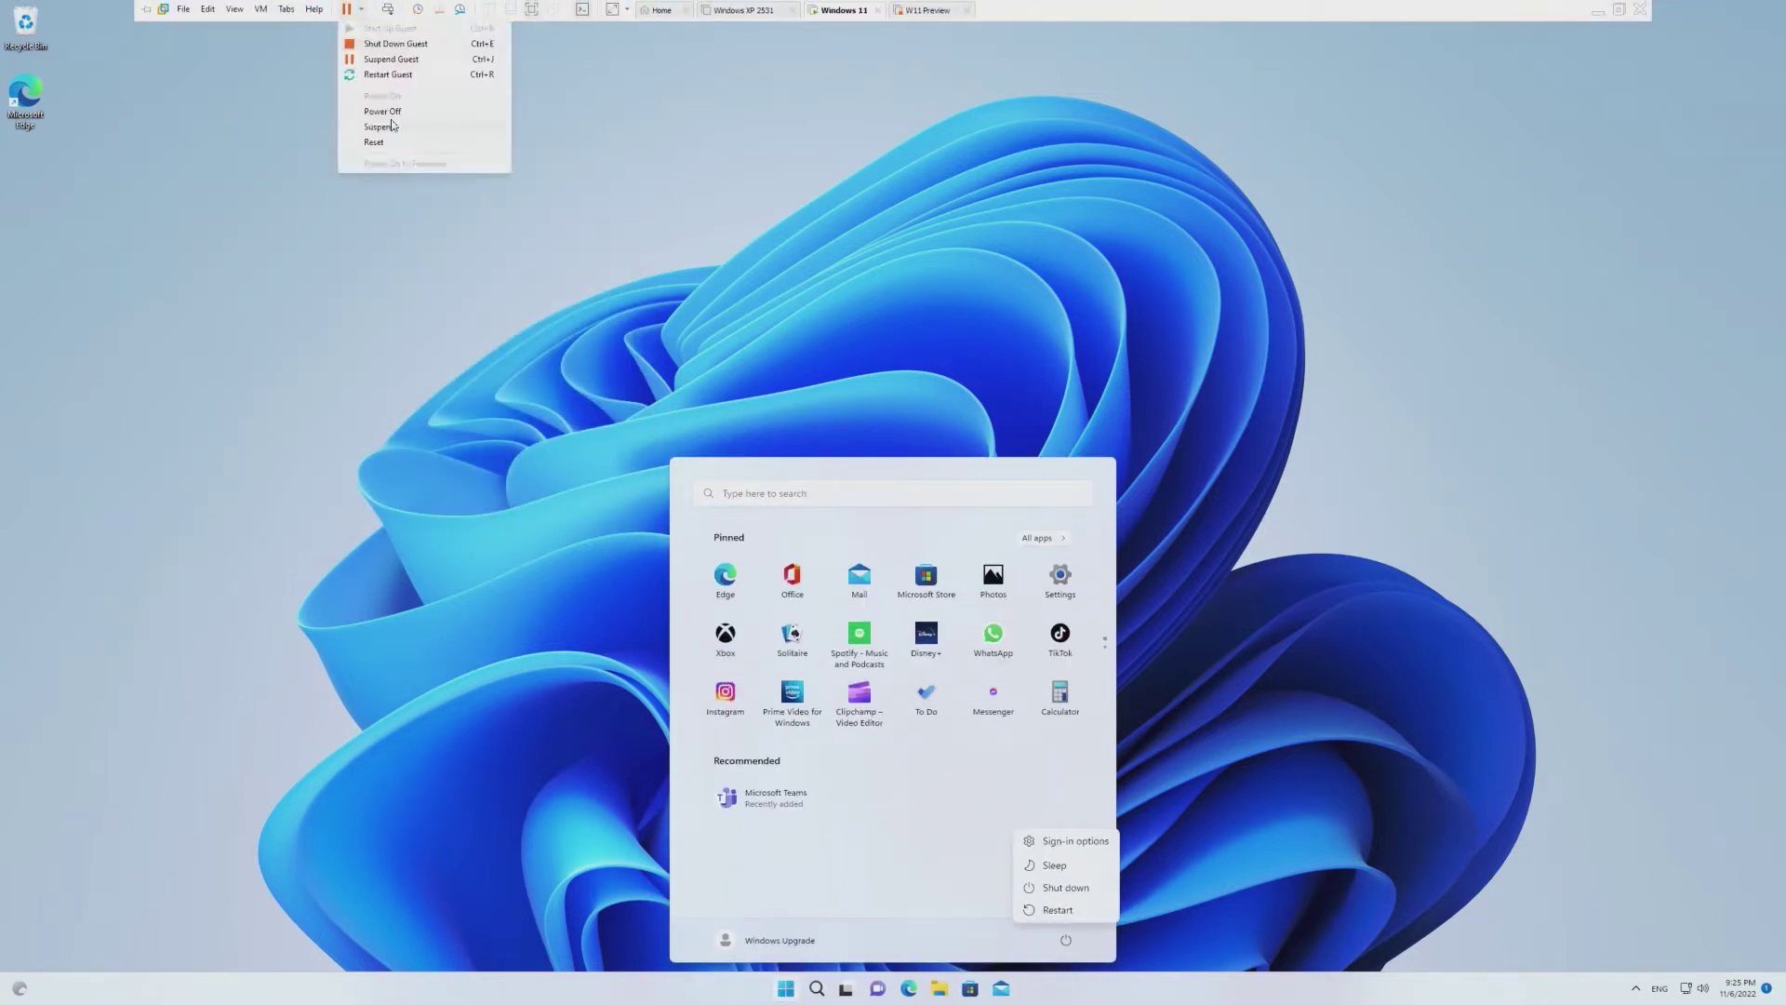
pyautogui.click(400, 52)
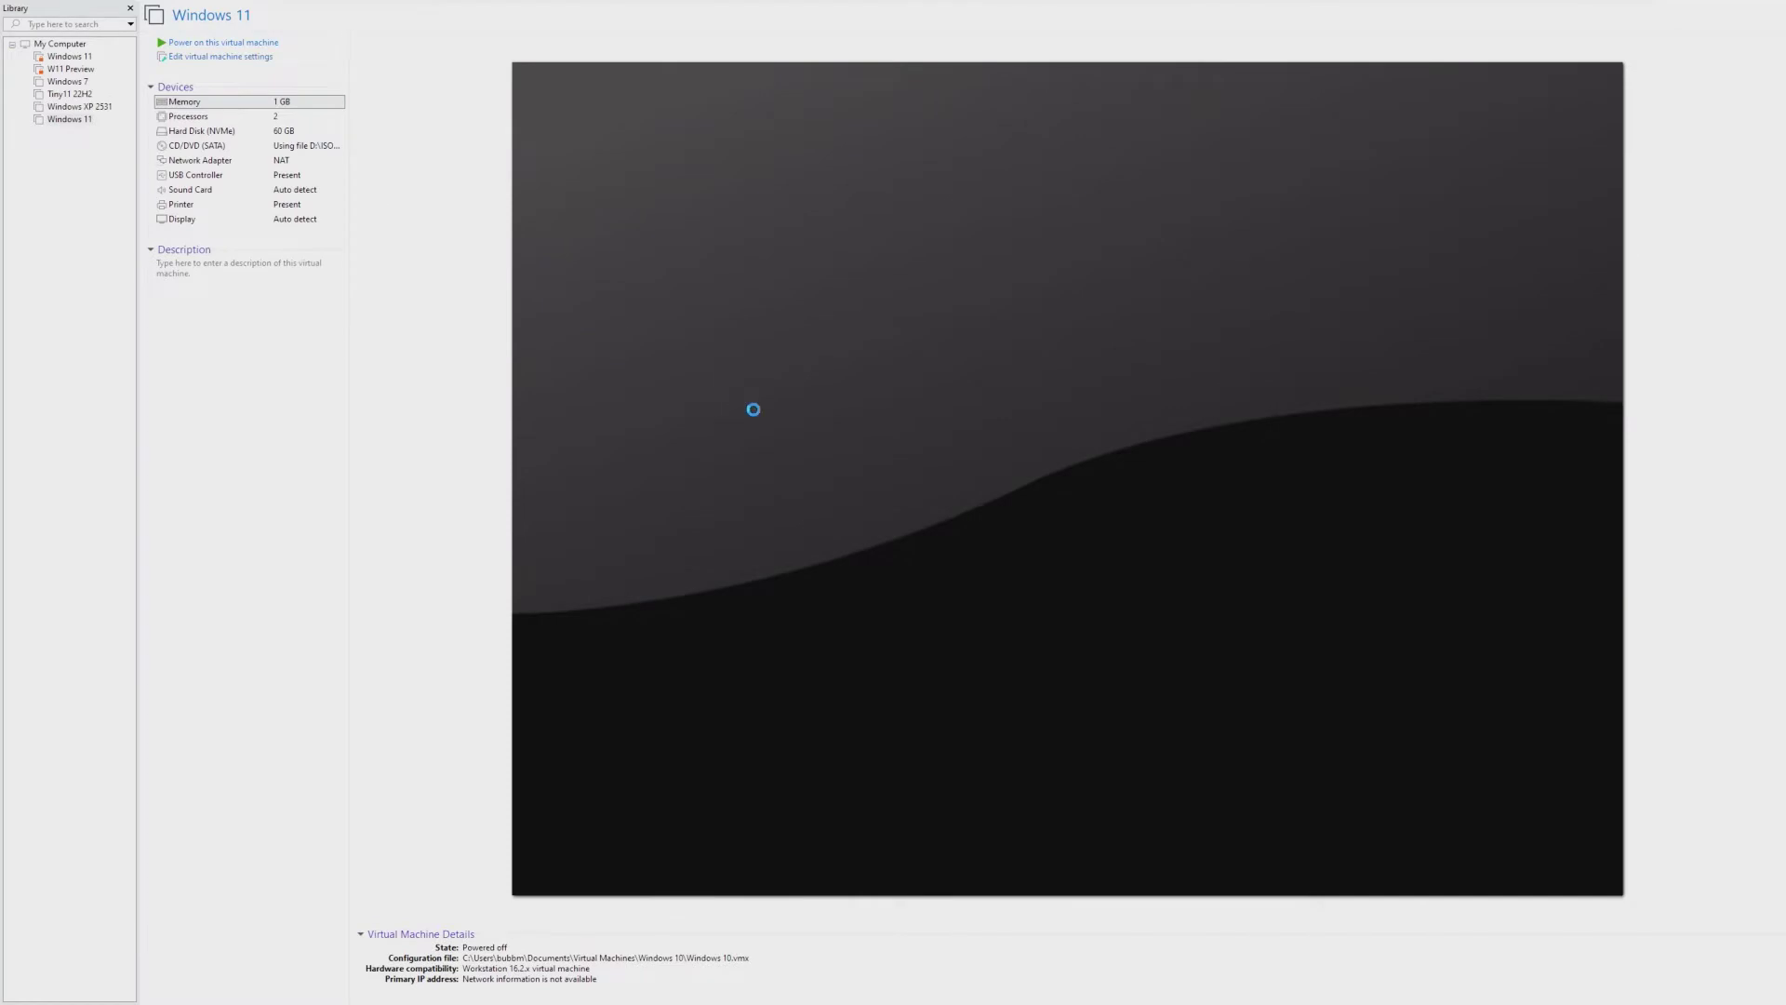
# - Set the VM memory to 768 MB and power the VM back on
pyautogui.hotkey('ctrl', 'd')
pyautogui.click(915, 461)
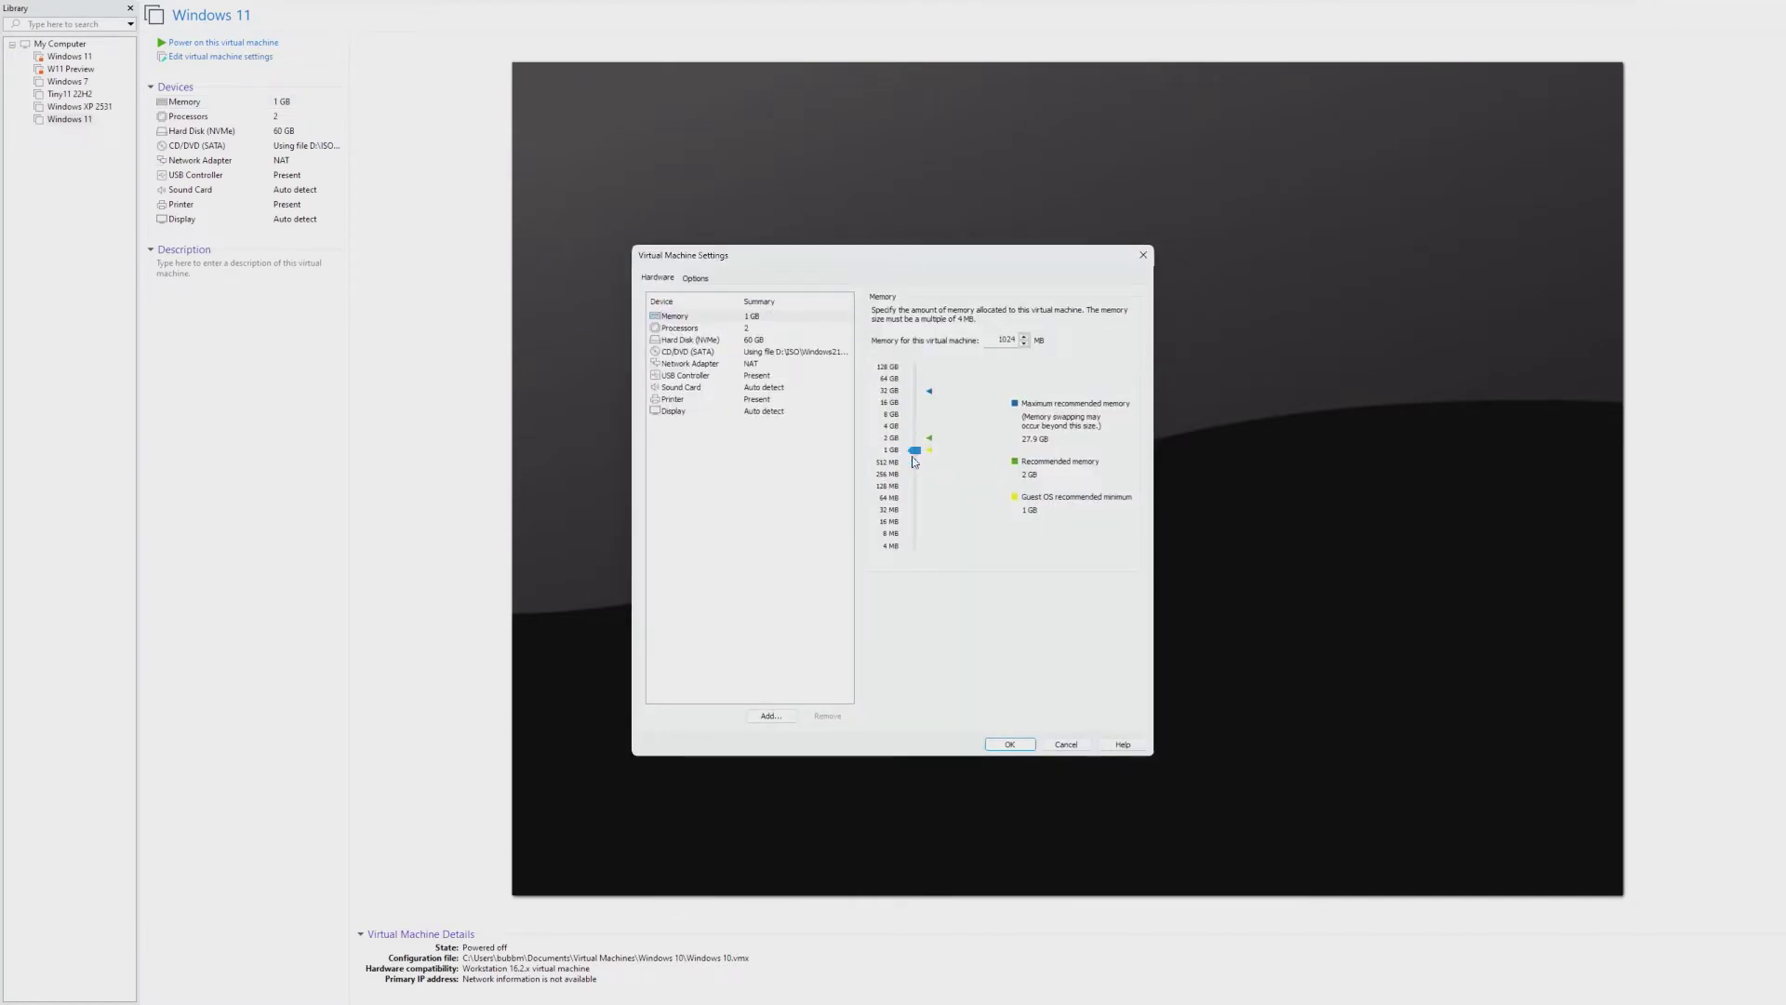
pyautogui.doubleClick(997, 342)
pyautogui.write('768')
pyautogui.press('Return')
pyautogui.click(328, 48)
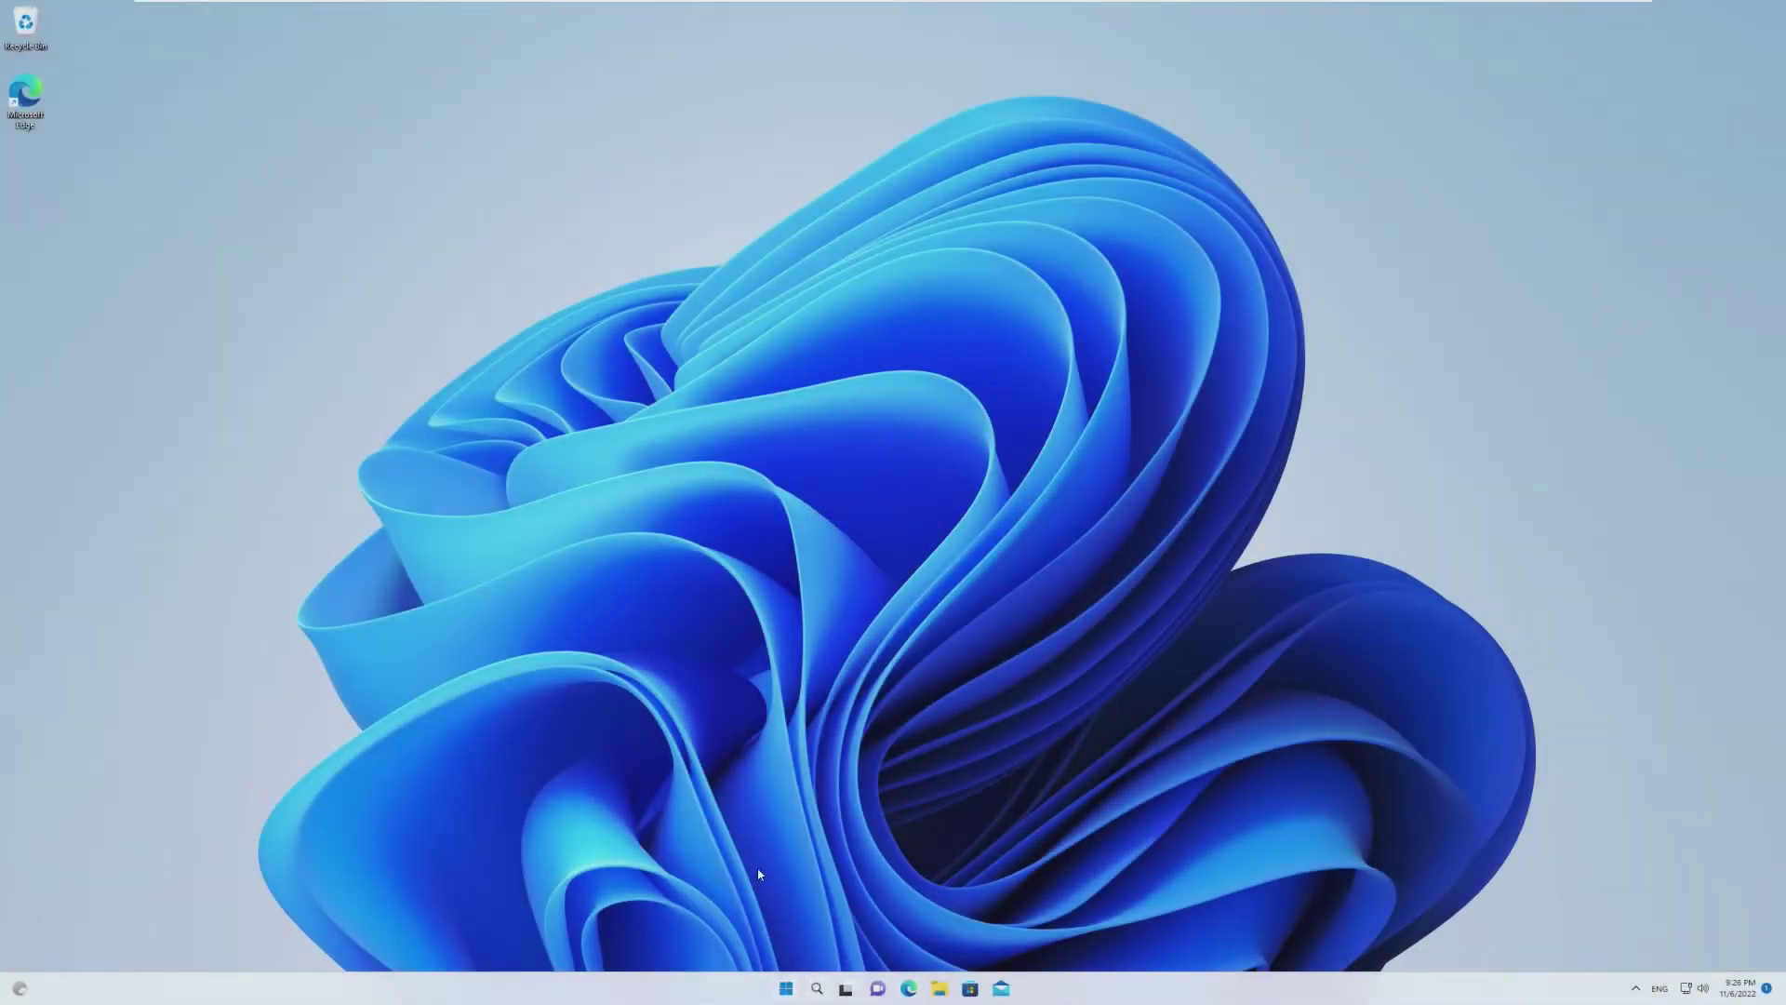
# - Check Task Manager's memory view showing 732 MB of 768 MB in use, then close it
pyautogui.rightClick(805, 994)
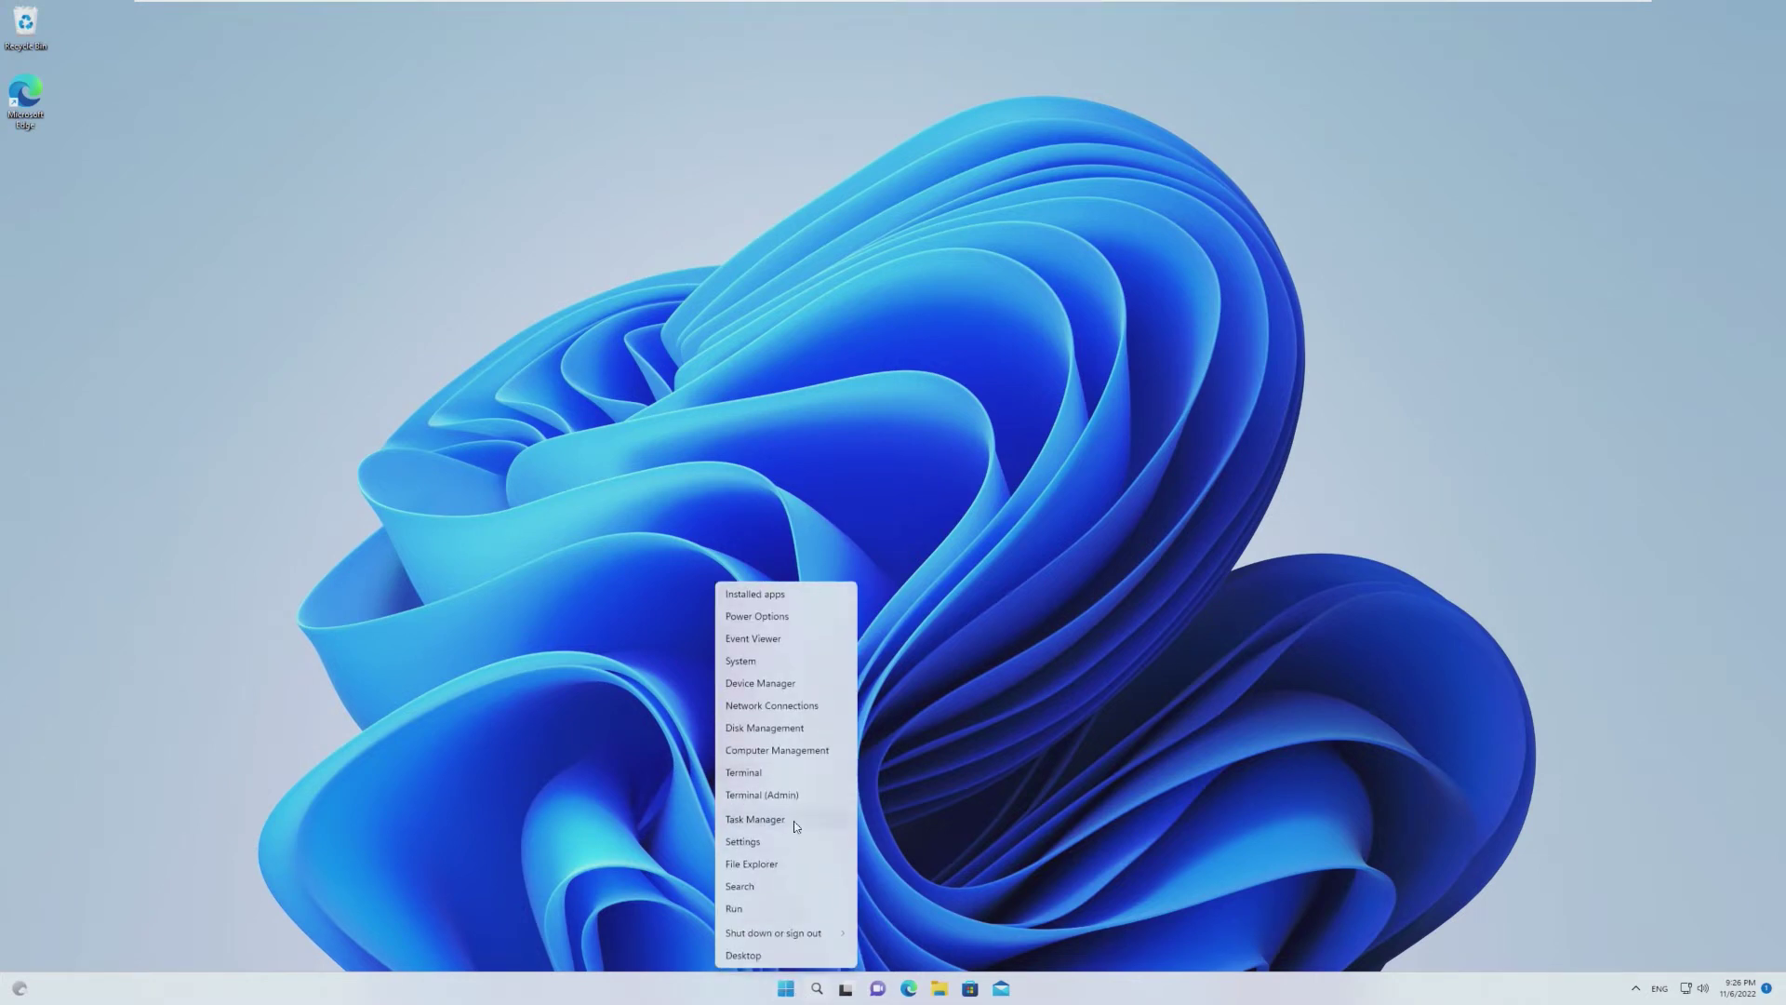
pyautogui.click(795, 821)
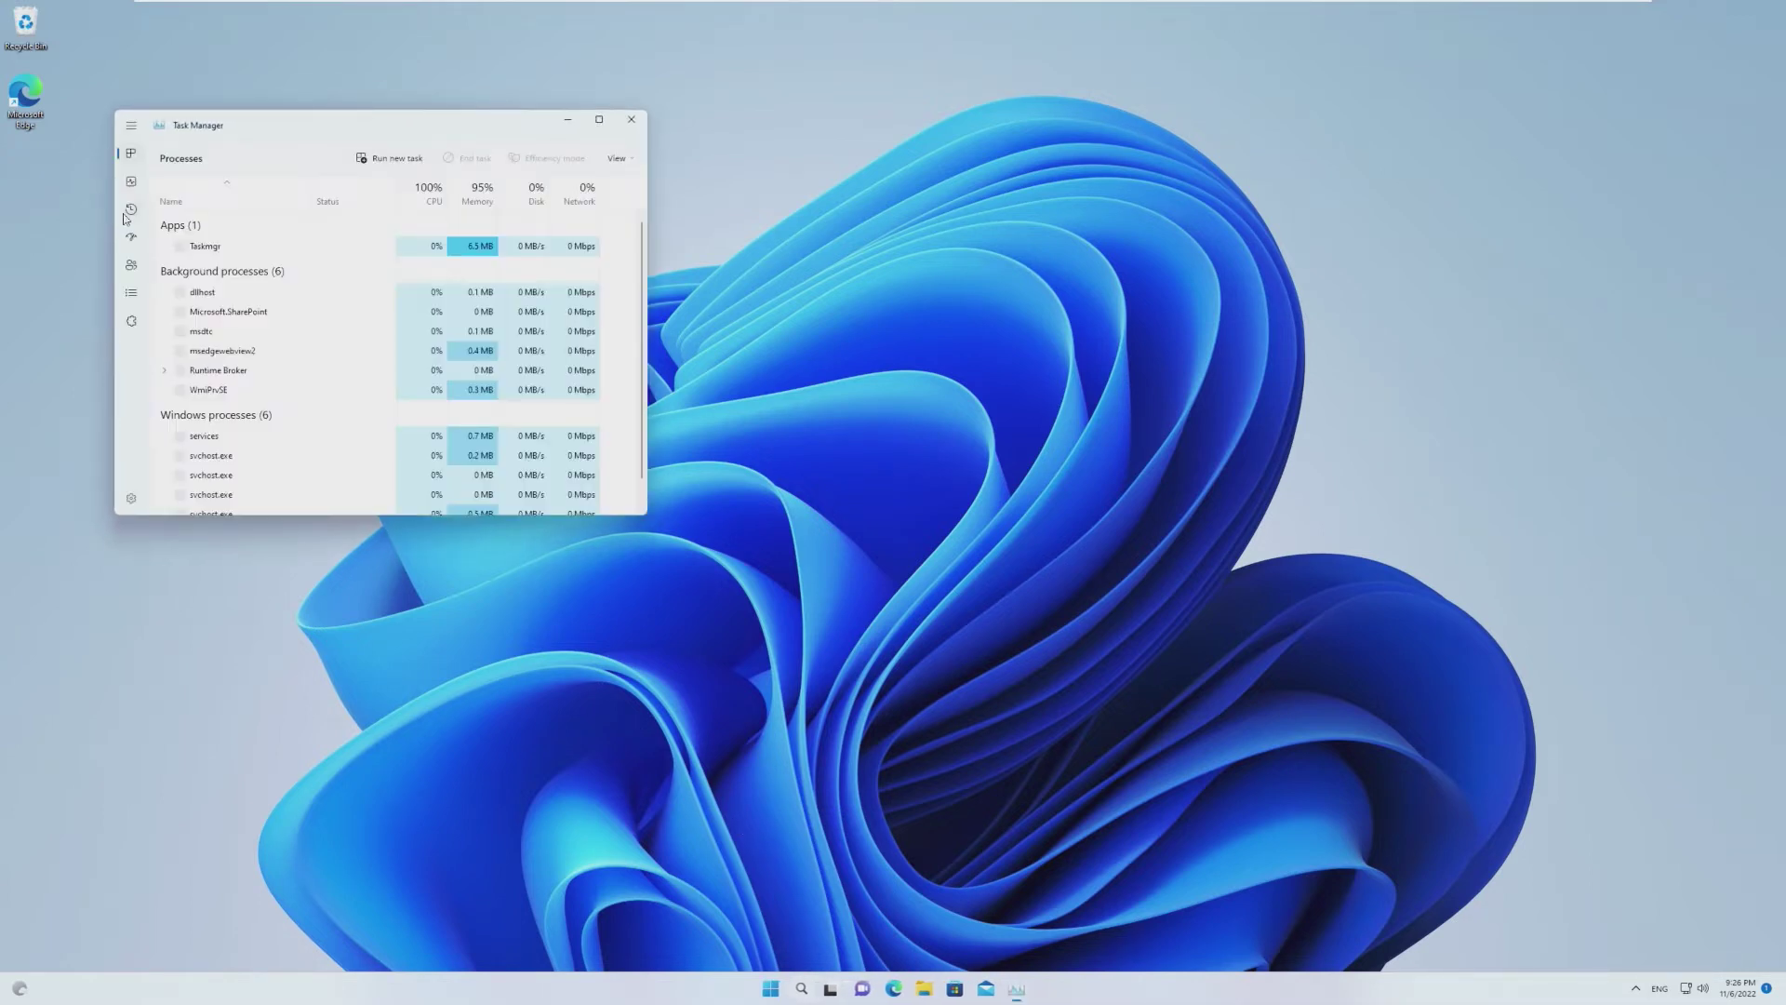
pyautogui.click(128, 190)
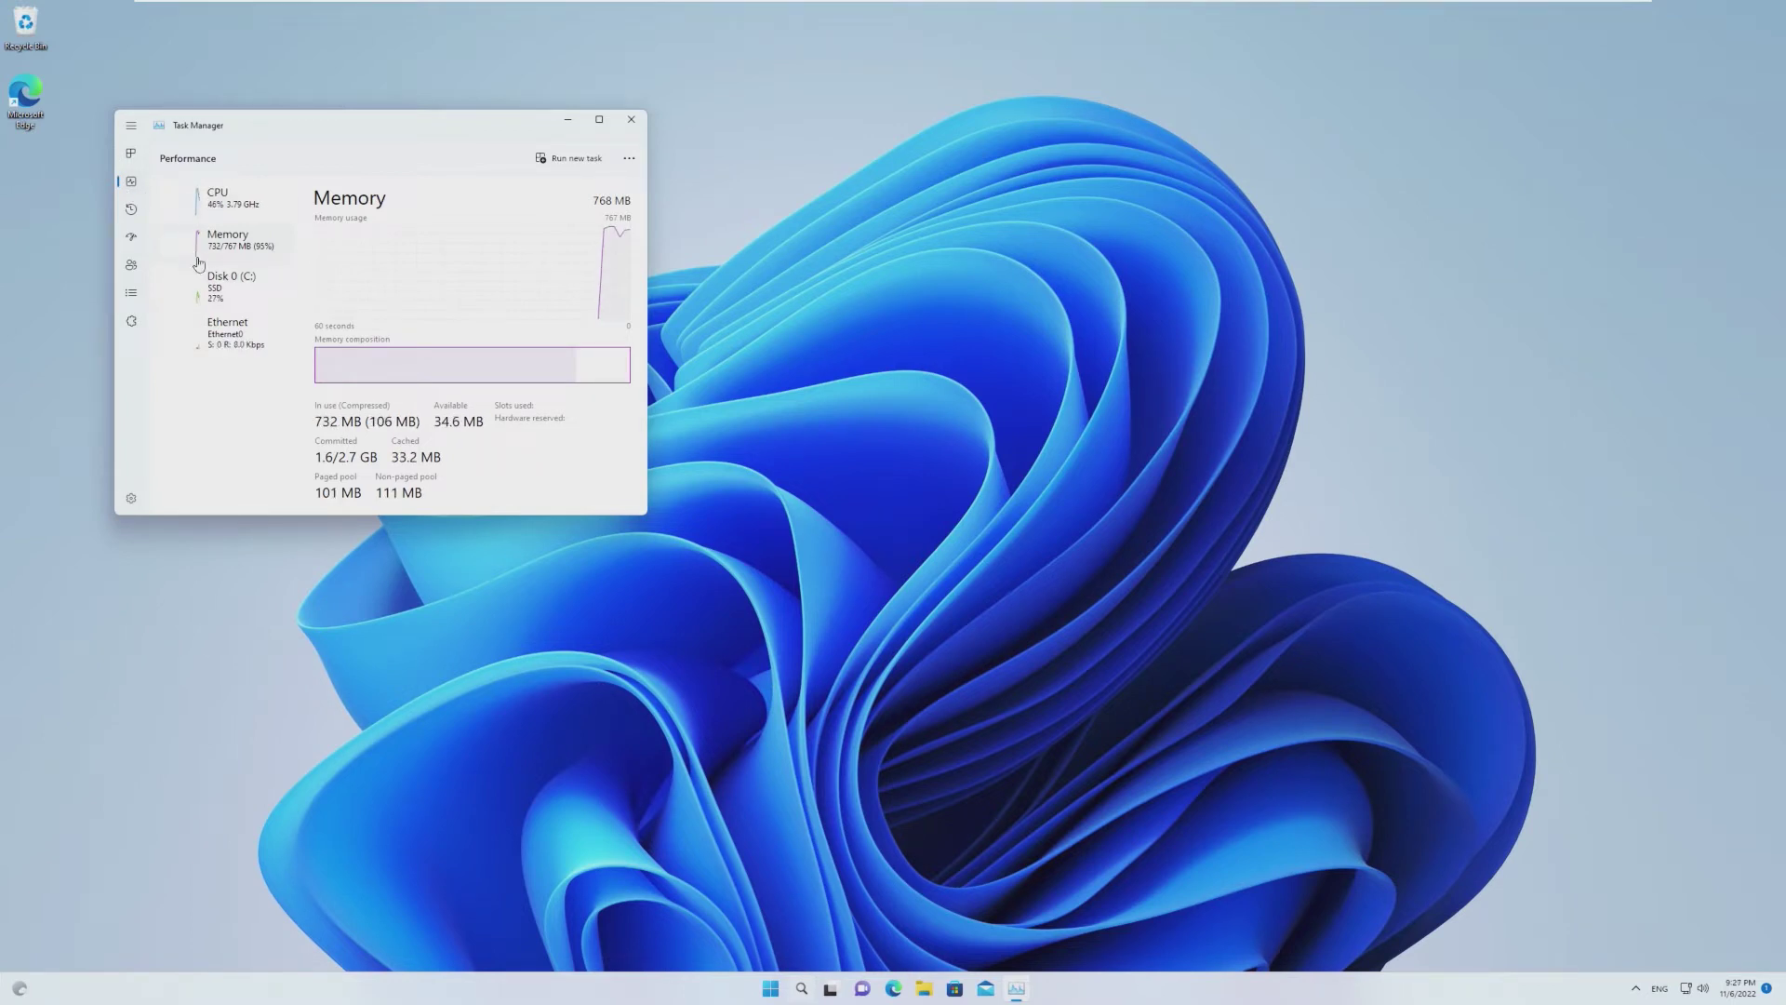
pyautogui.click(631, 120)
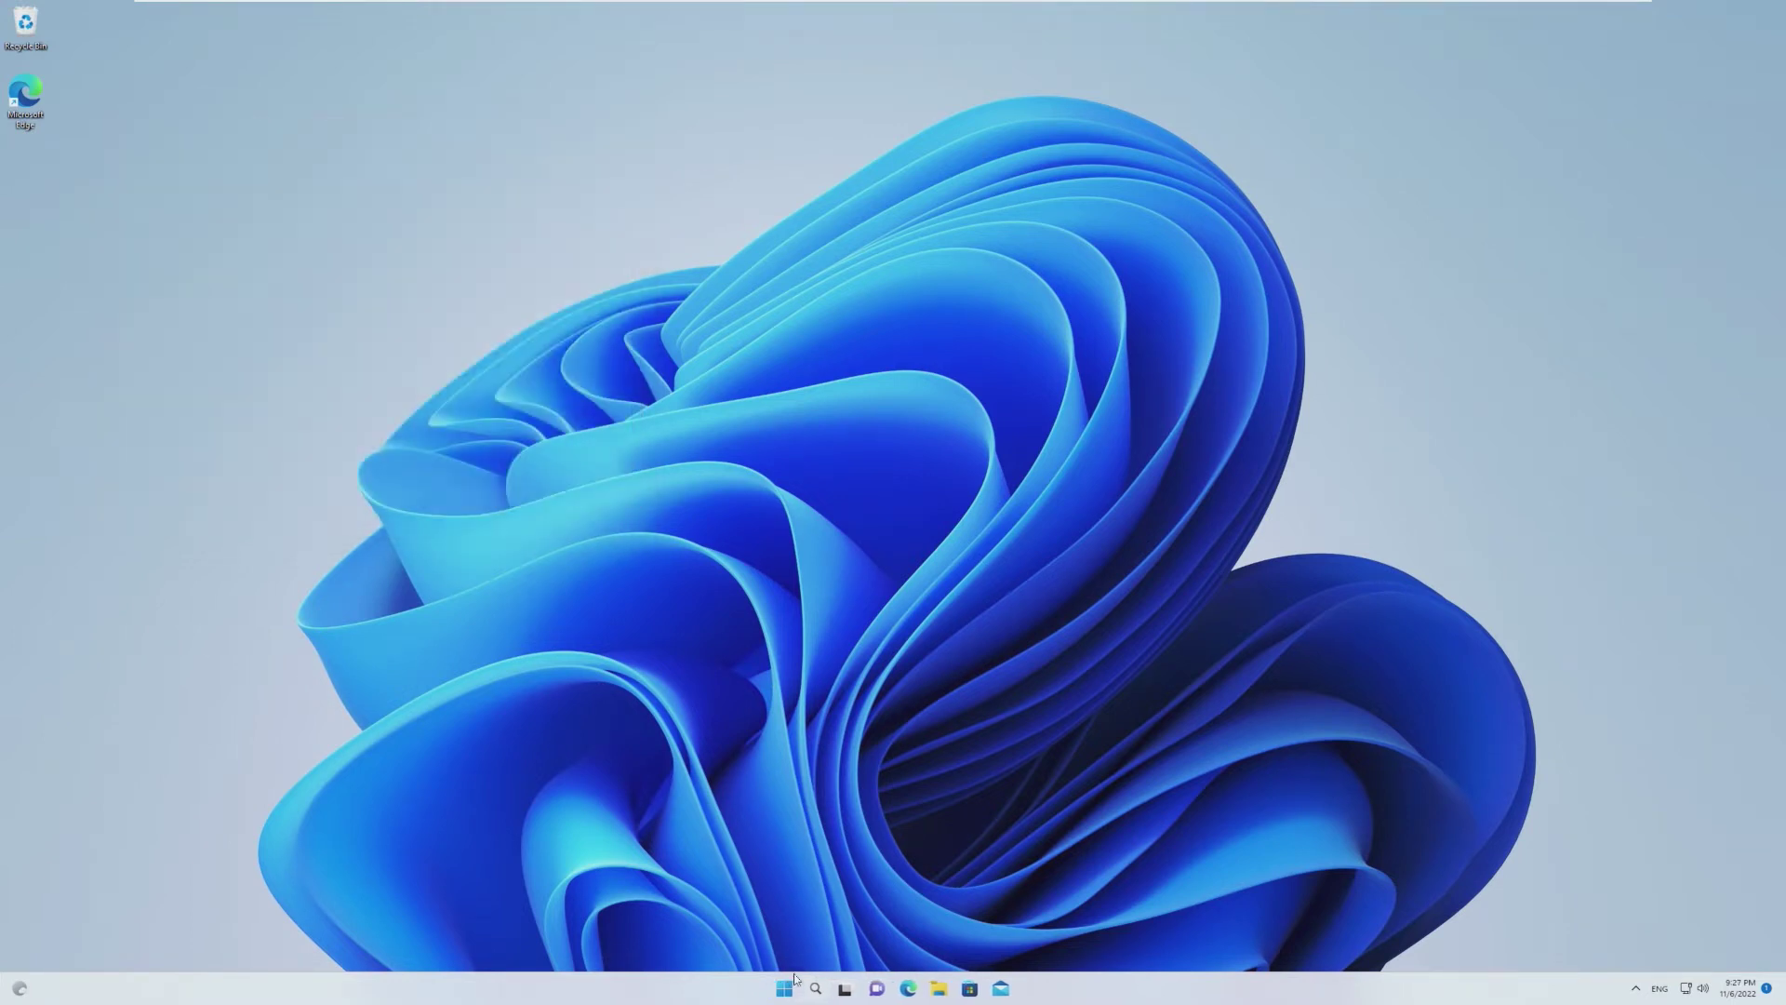
pyautogui.press('super')
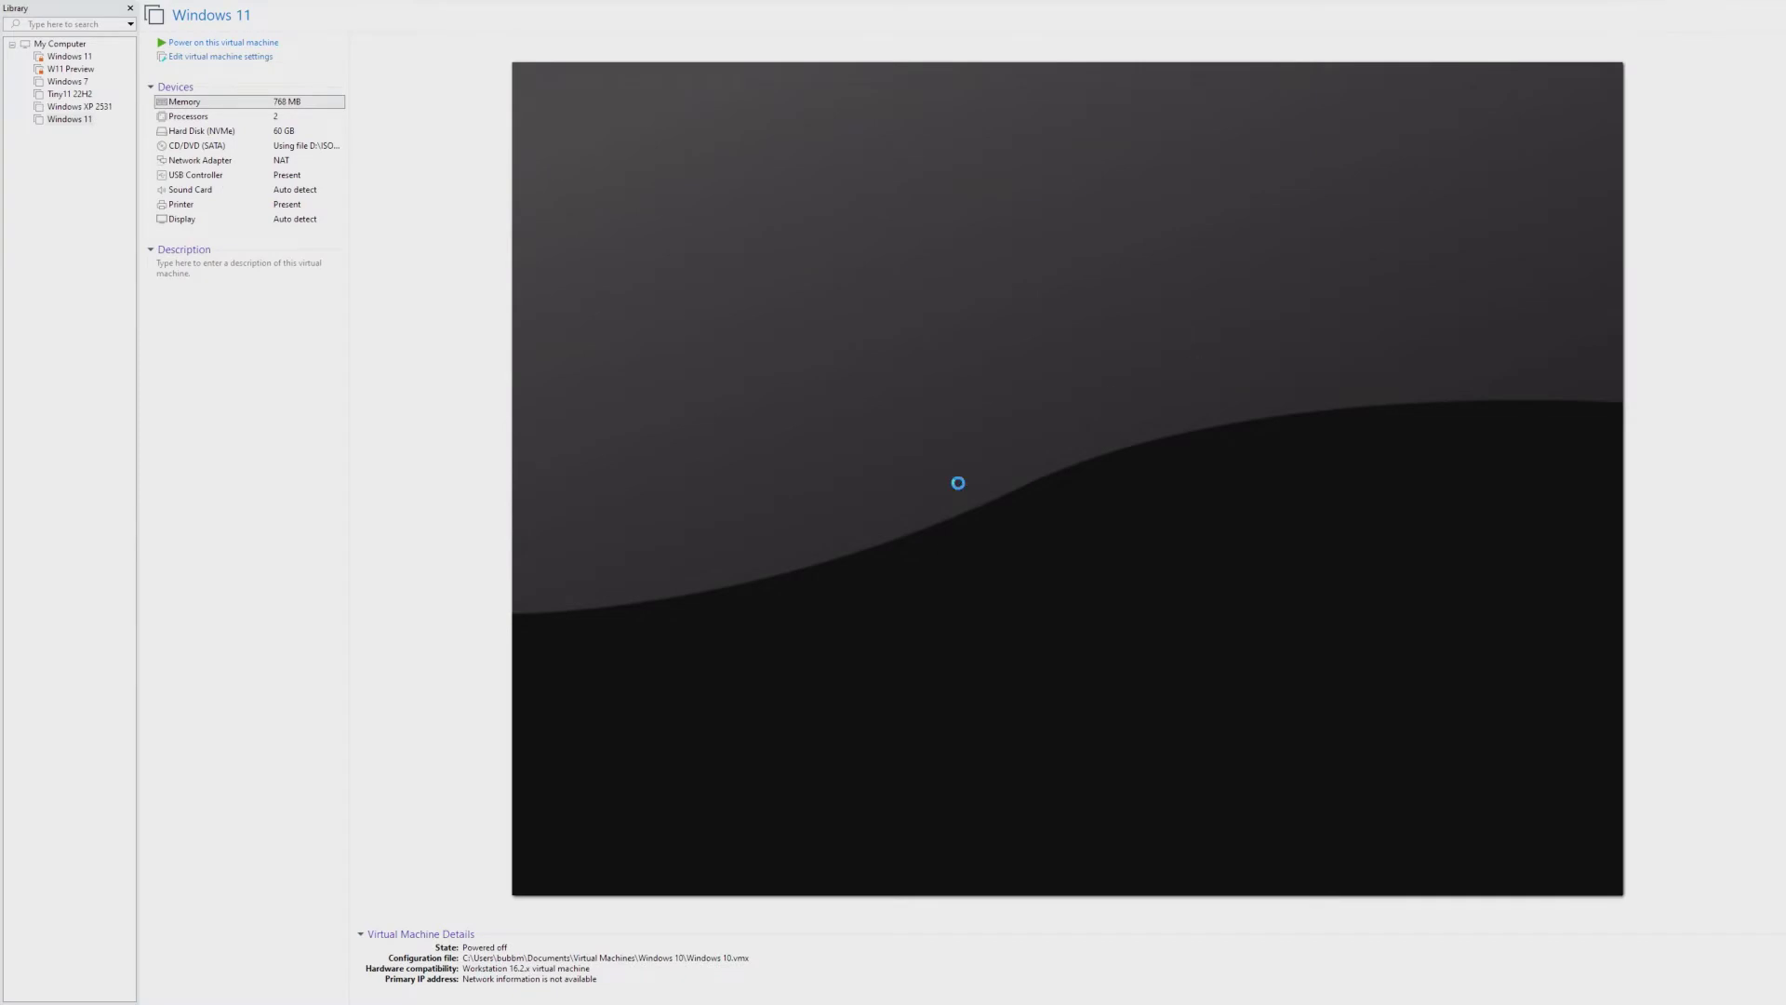
# - Drop VM memory to 512 MB, hit boot error 0xc0000017, and power the VM off
pyautogui.moveTo(910, 459); pyautogui.dragTo(913, 465)
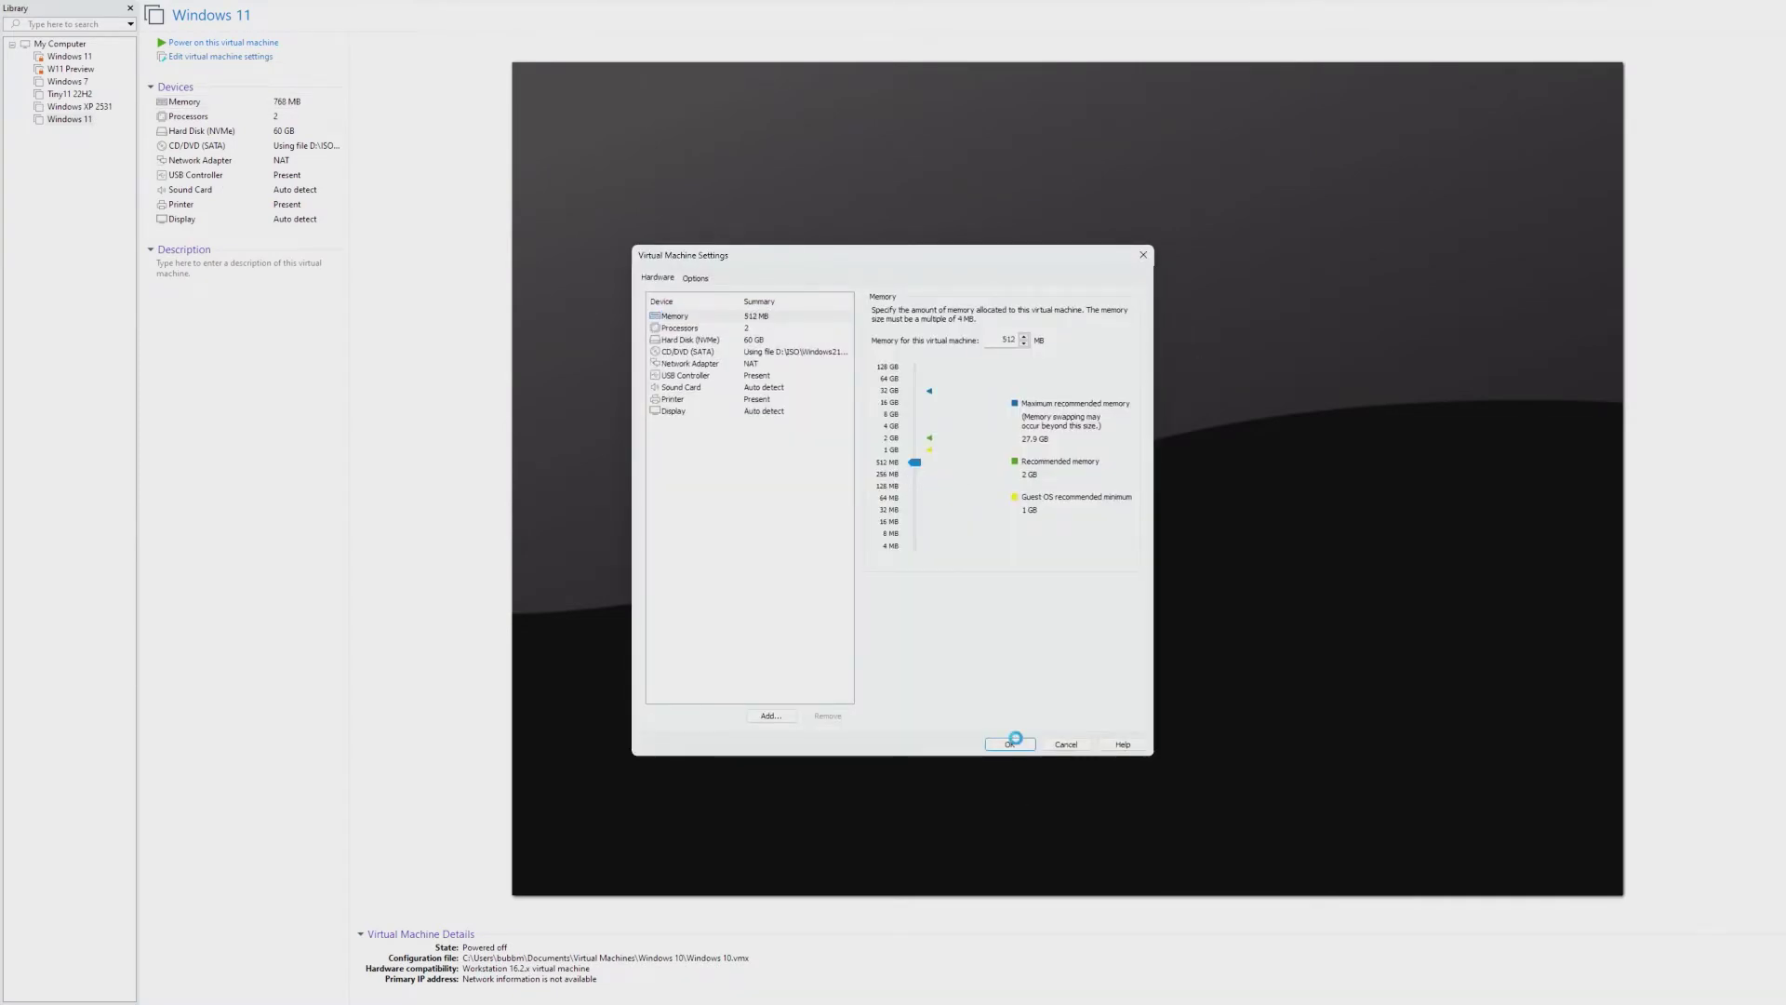
pyautogui.click(1017, 744)
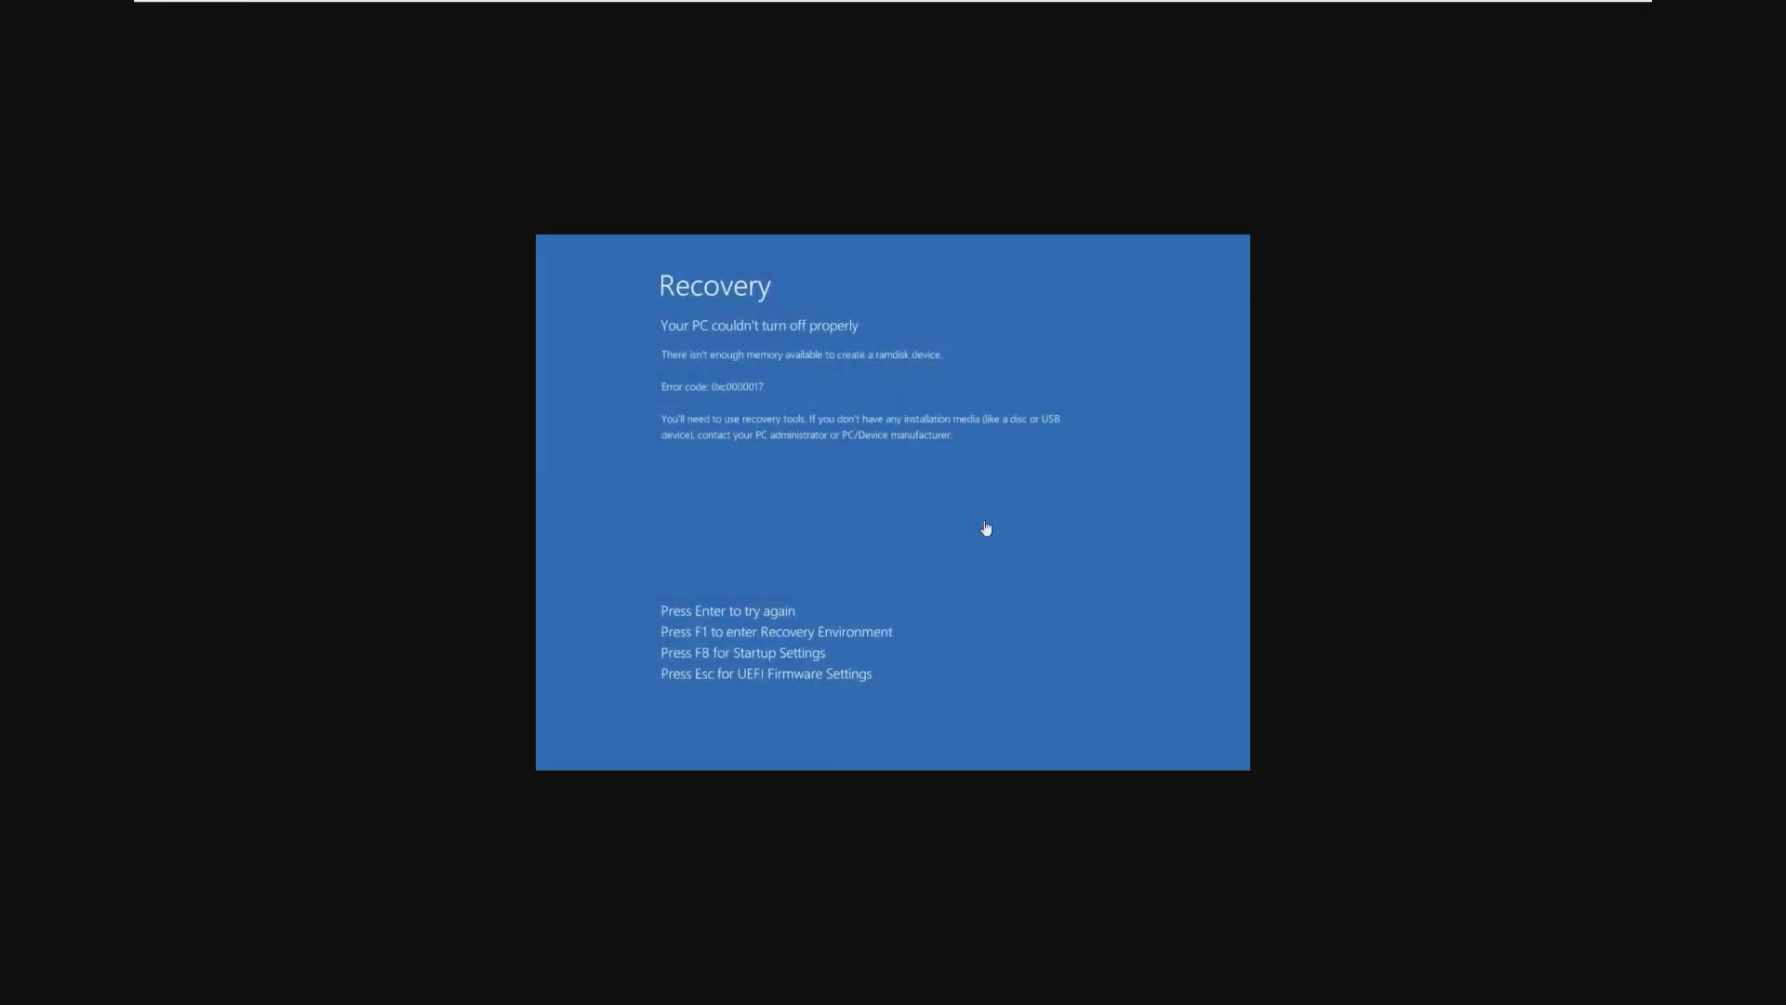
pyautogui.moveTo(361, 5)
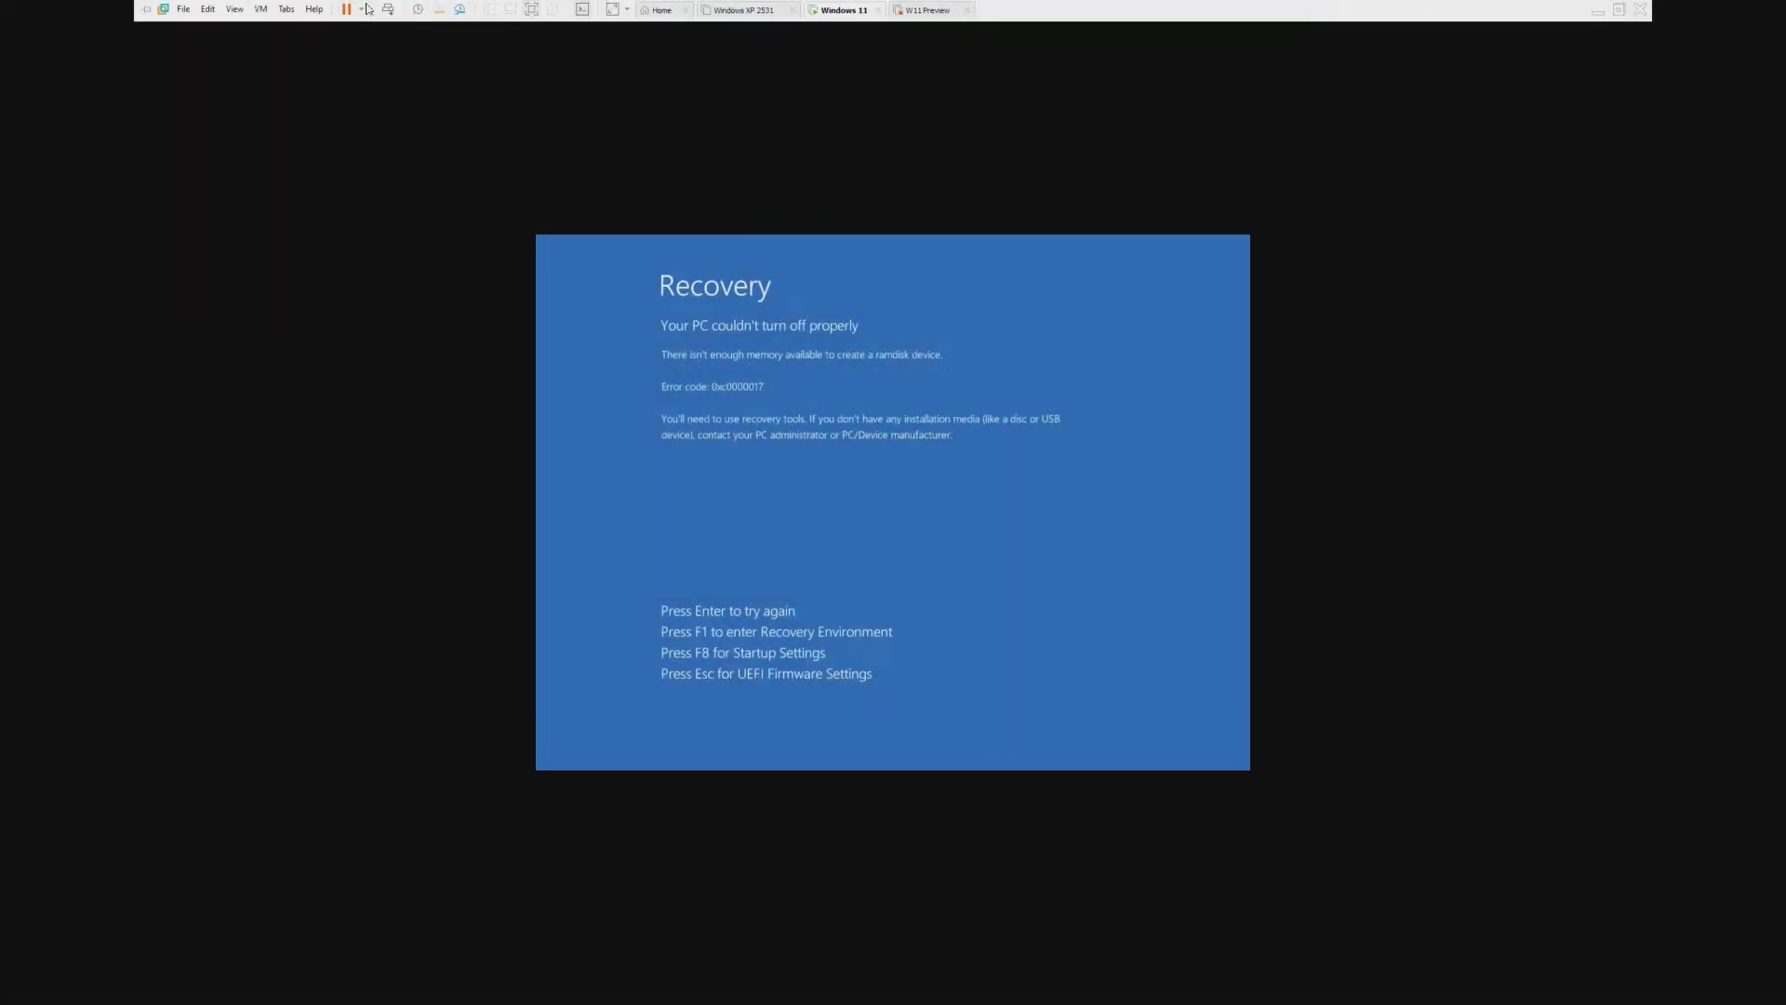
pyautogui.click(361, 9)
pyautogui.click(422, 115)
pyautogui.click(916, 547)
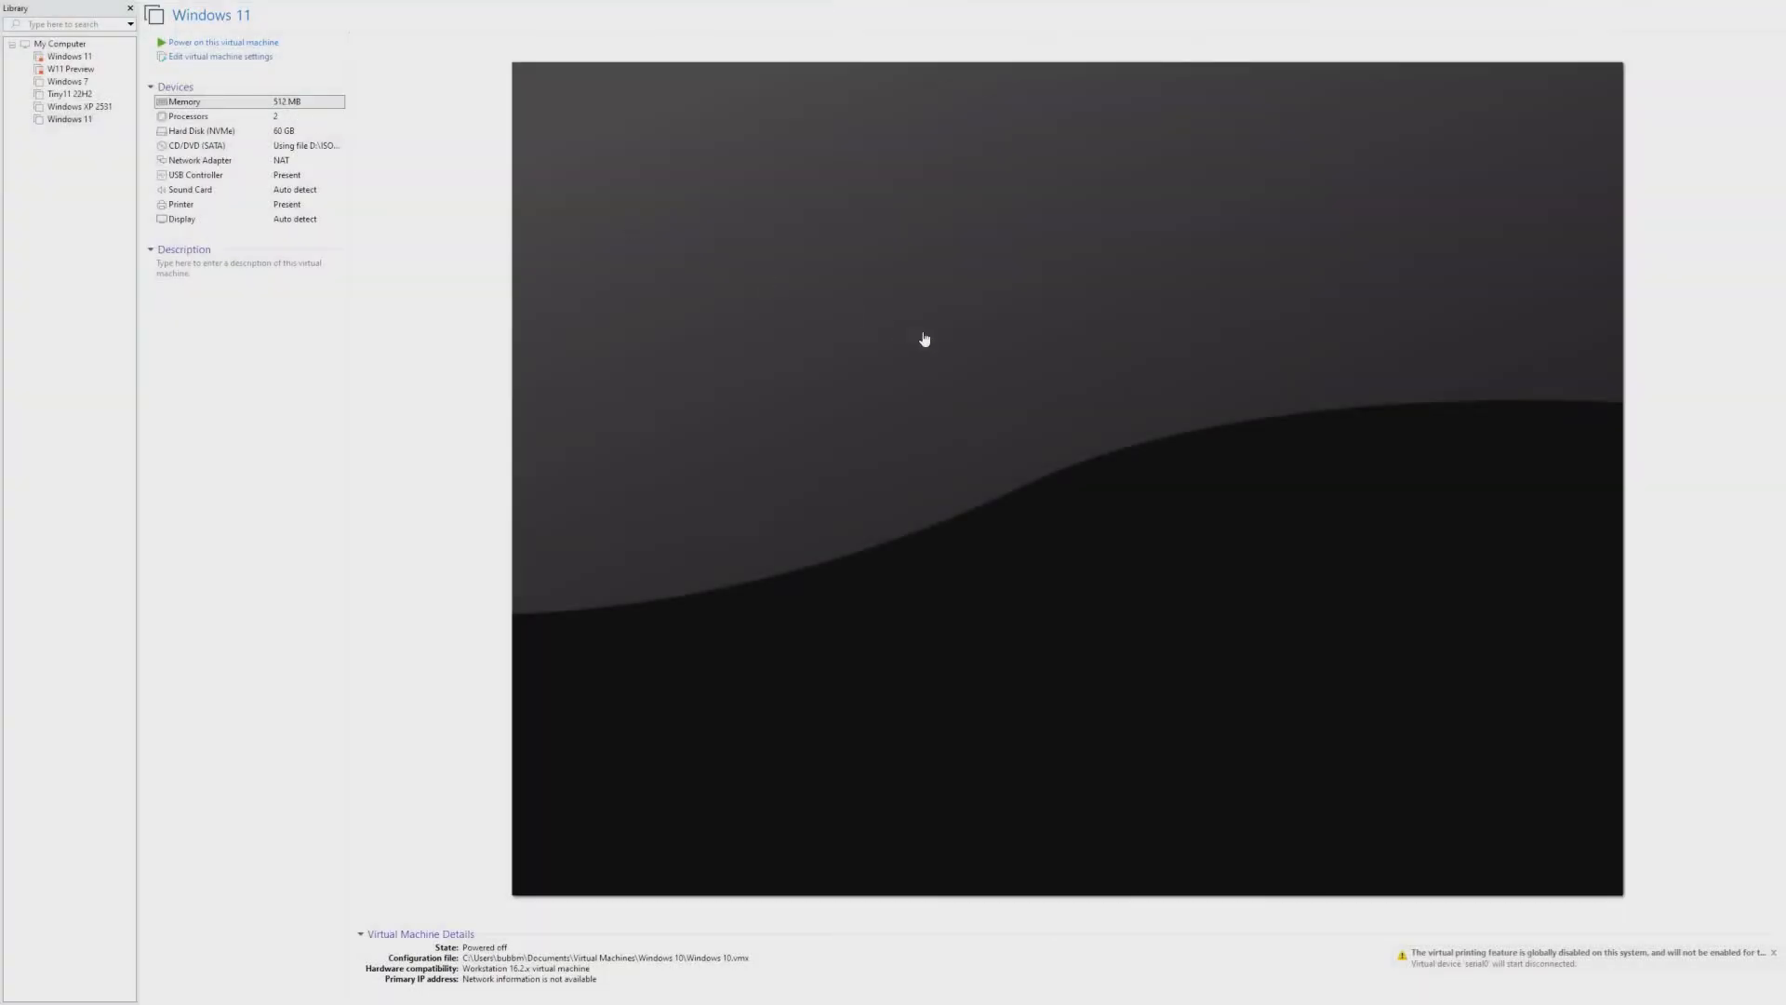
# - Change the VM memory from 512 MB to 688 MB with the spinner and save it
pyautogui.doubleClick(1005, 340)
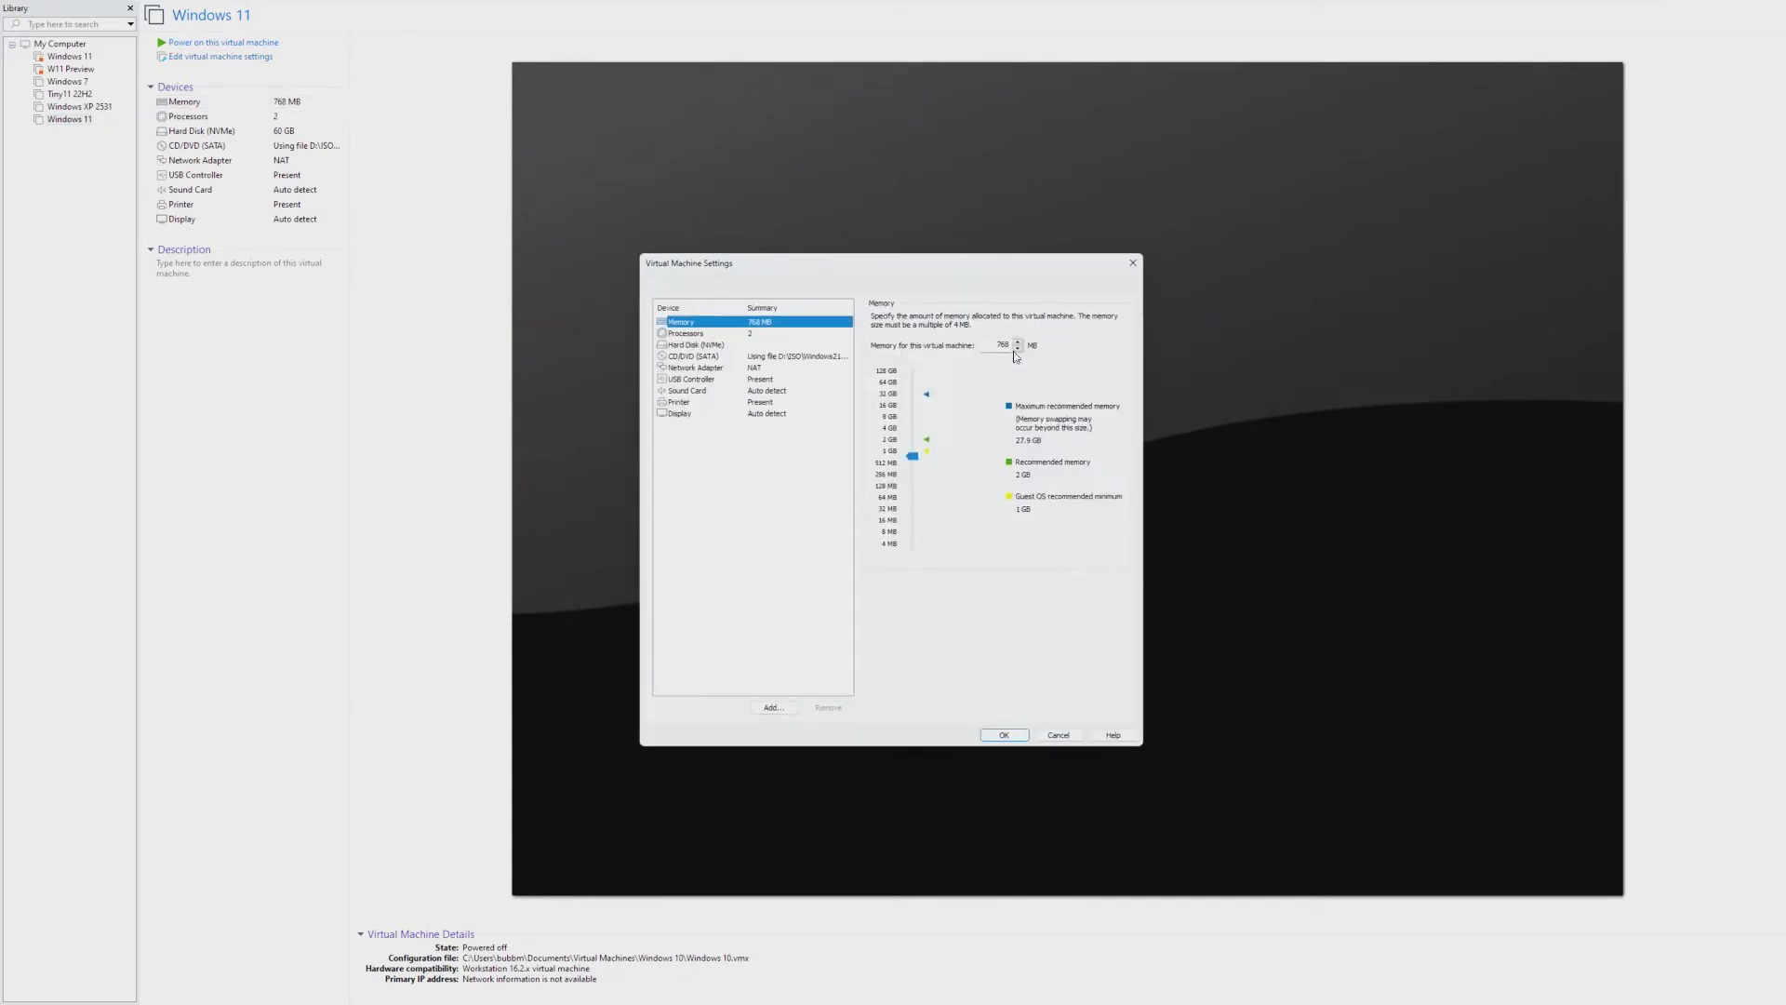
pyautogui.click(1017, 348)
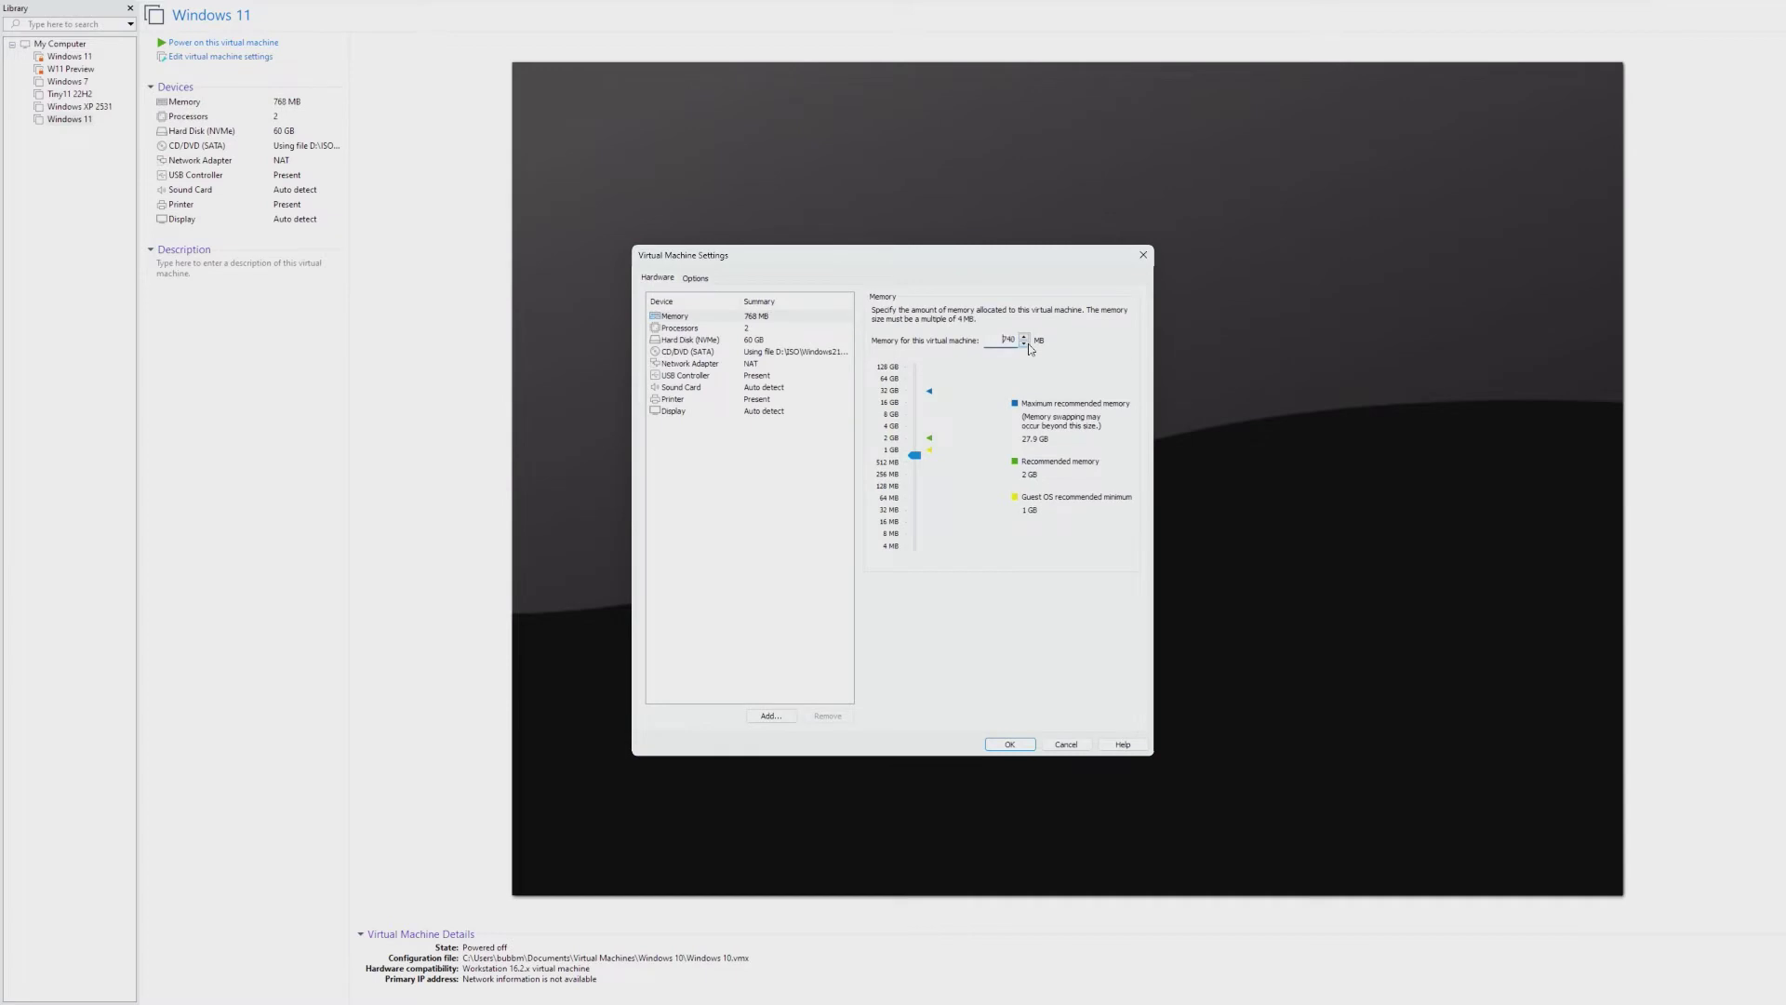
pyautogui.click(1027, 344)
pyautogui.click(1009, 744)
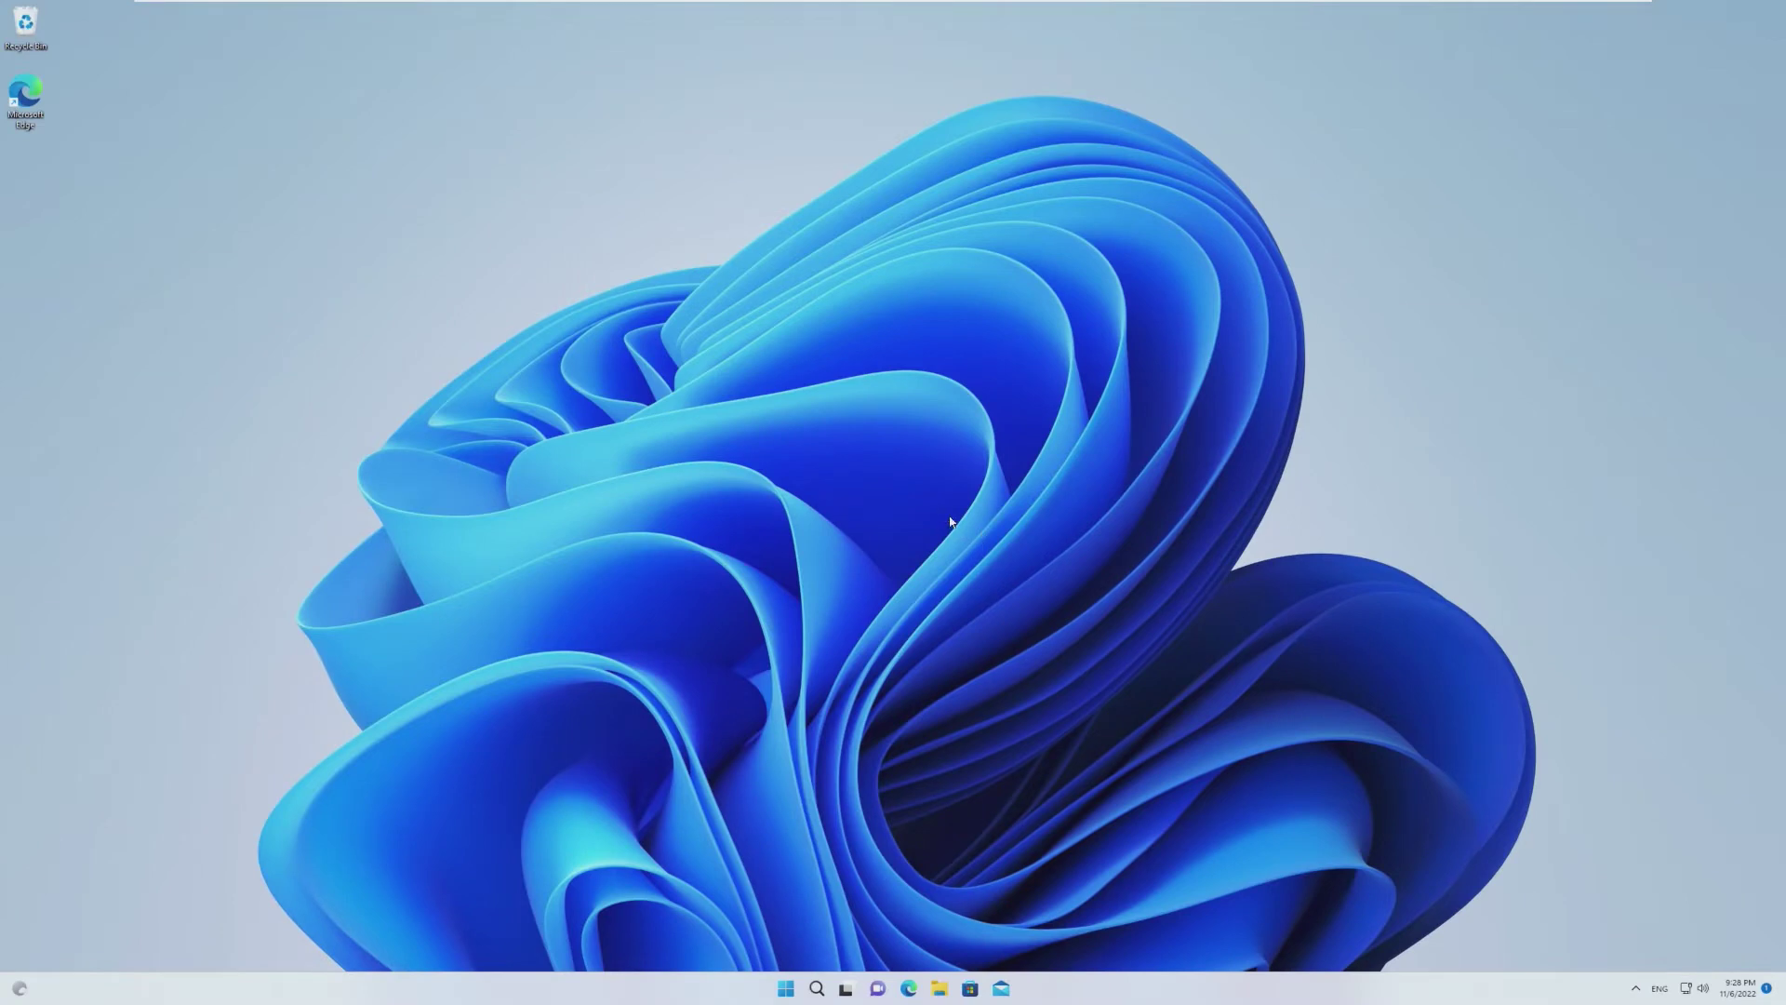
# - Open and dismiss the guest's Start and quick-link menus, leaving Start open
pyautogui.click(786, 989)
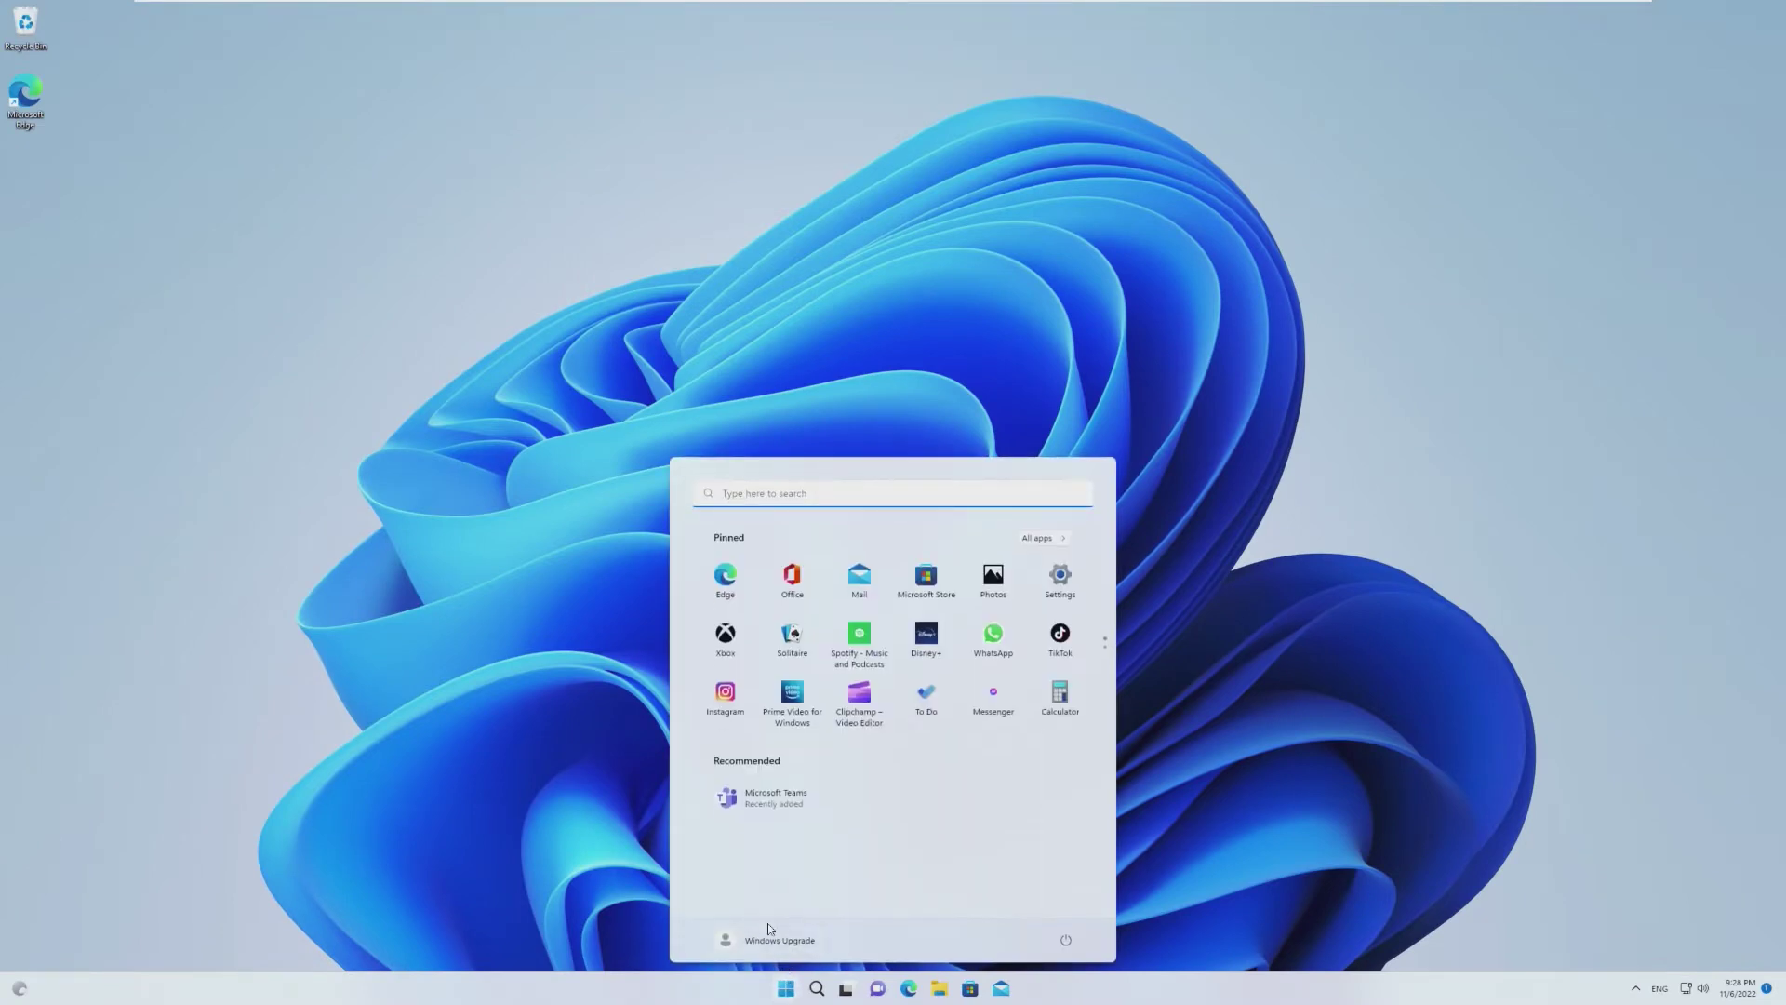
pyautogui.click(777, 993)
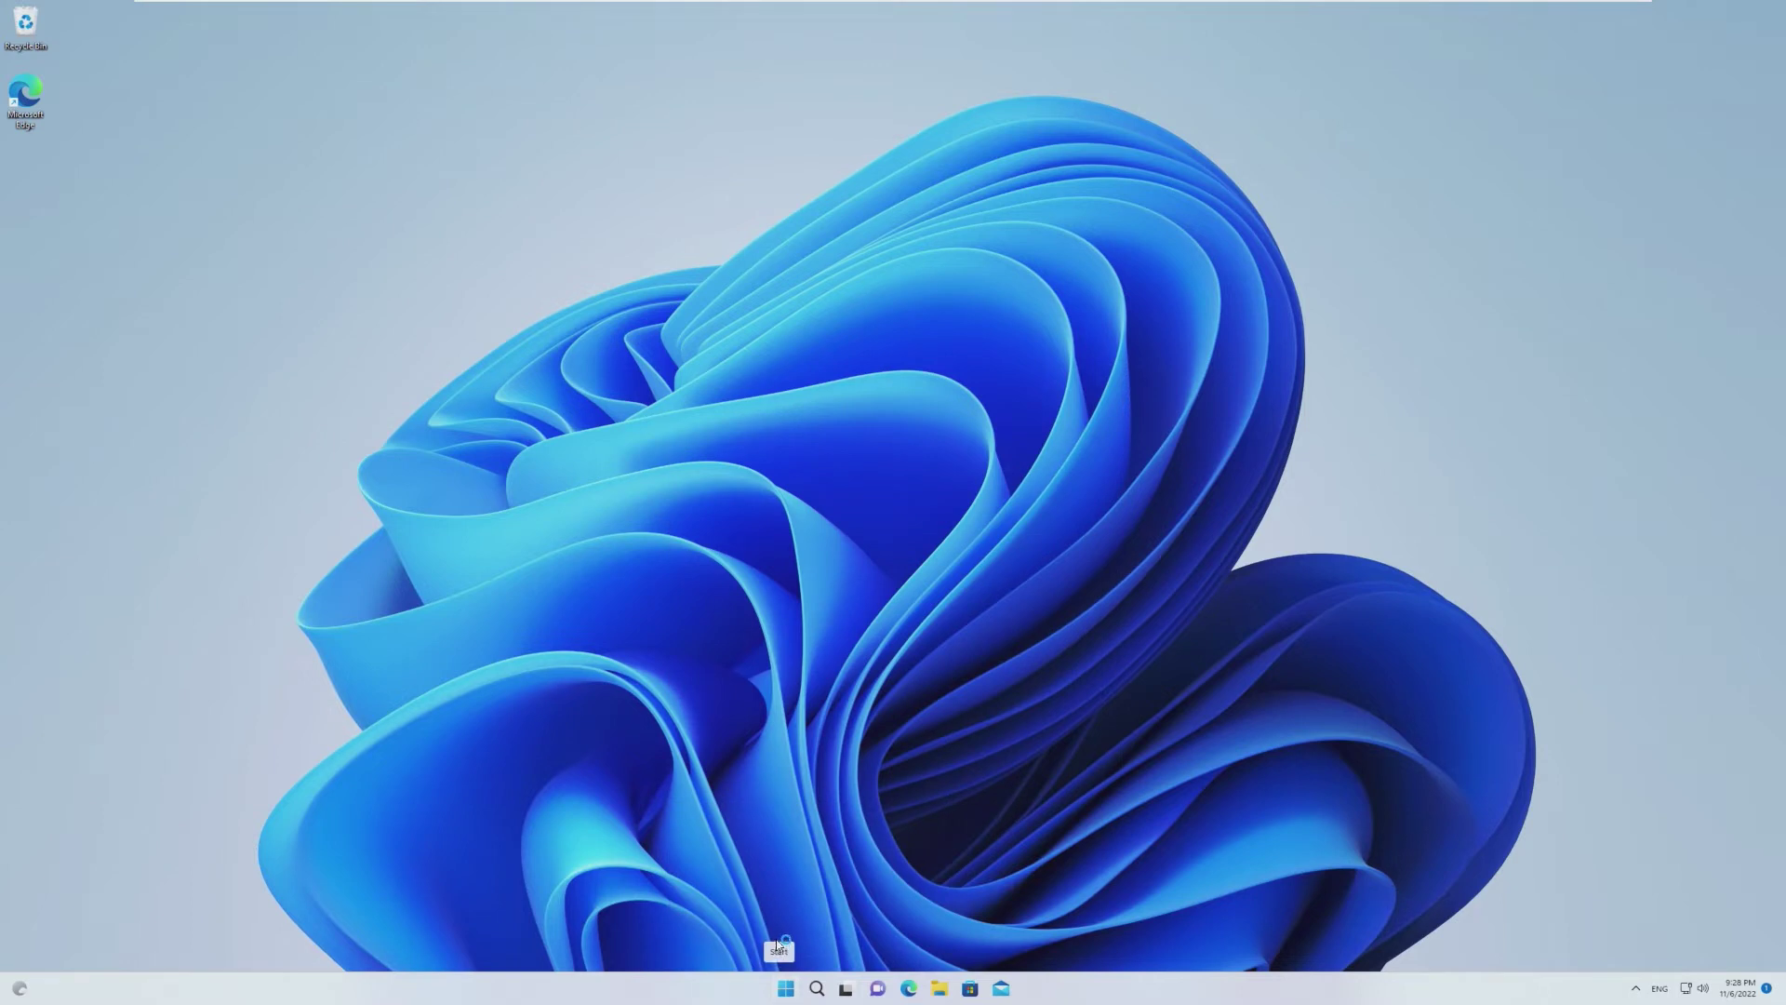
pyautogui.rightClick(785, 989)
pyautogui.click(792, 821)
pyautogui.press('super')
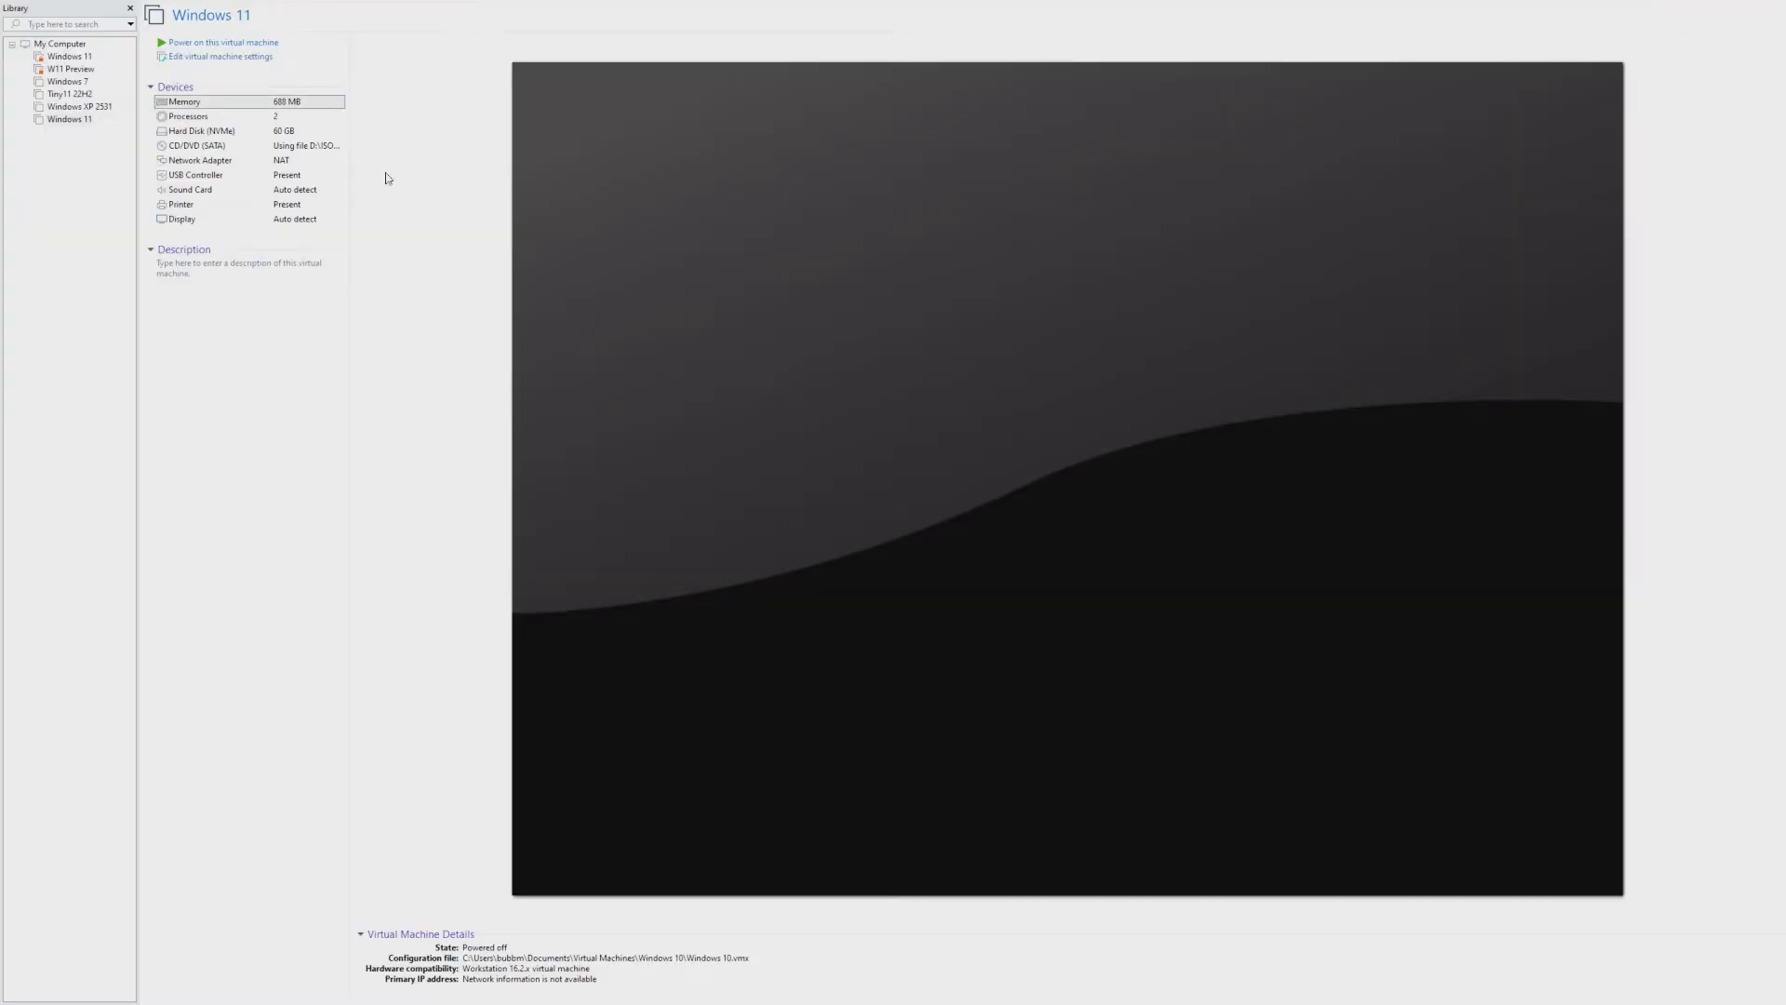
# - Lower the VM memory from 688 MB to 612 MB with the spinner and save it
pyautogui.hotkey('ctrl', 'd')
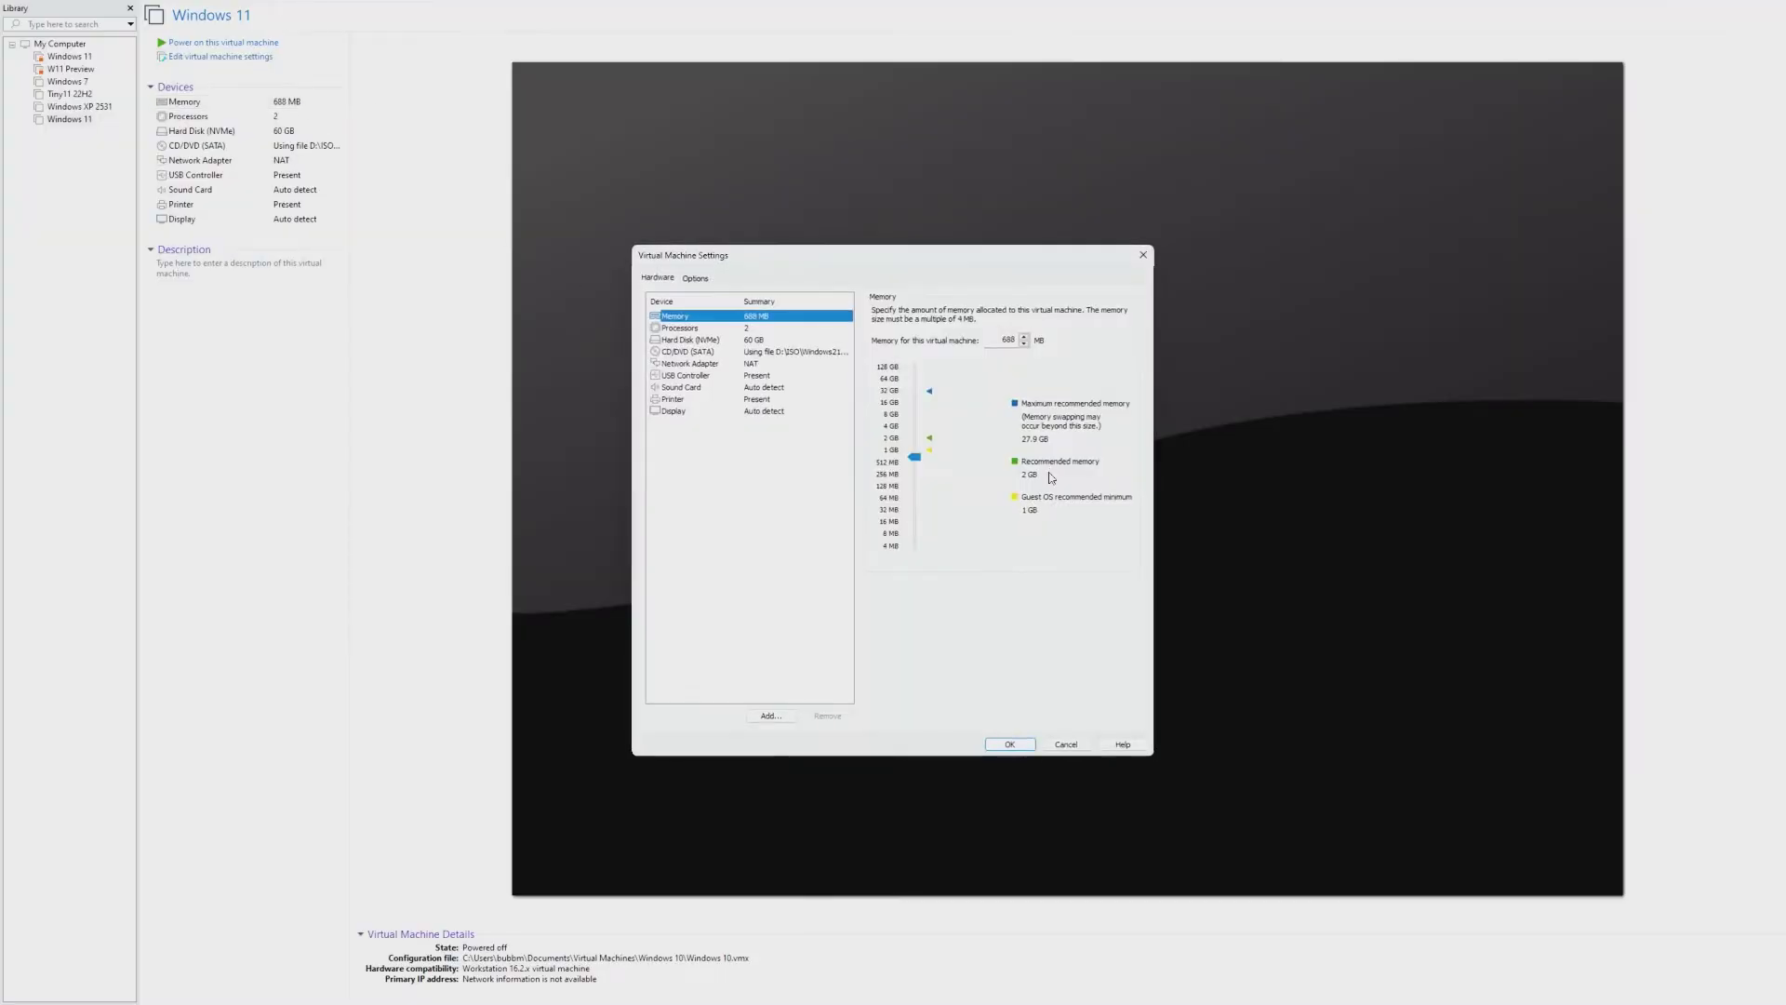
pyautogui.click(1024, 344)
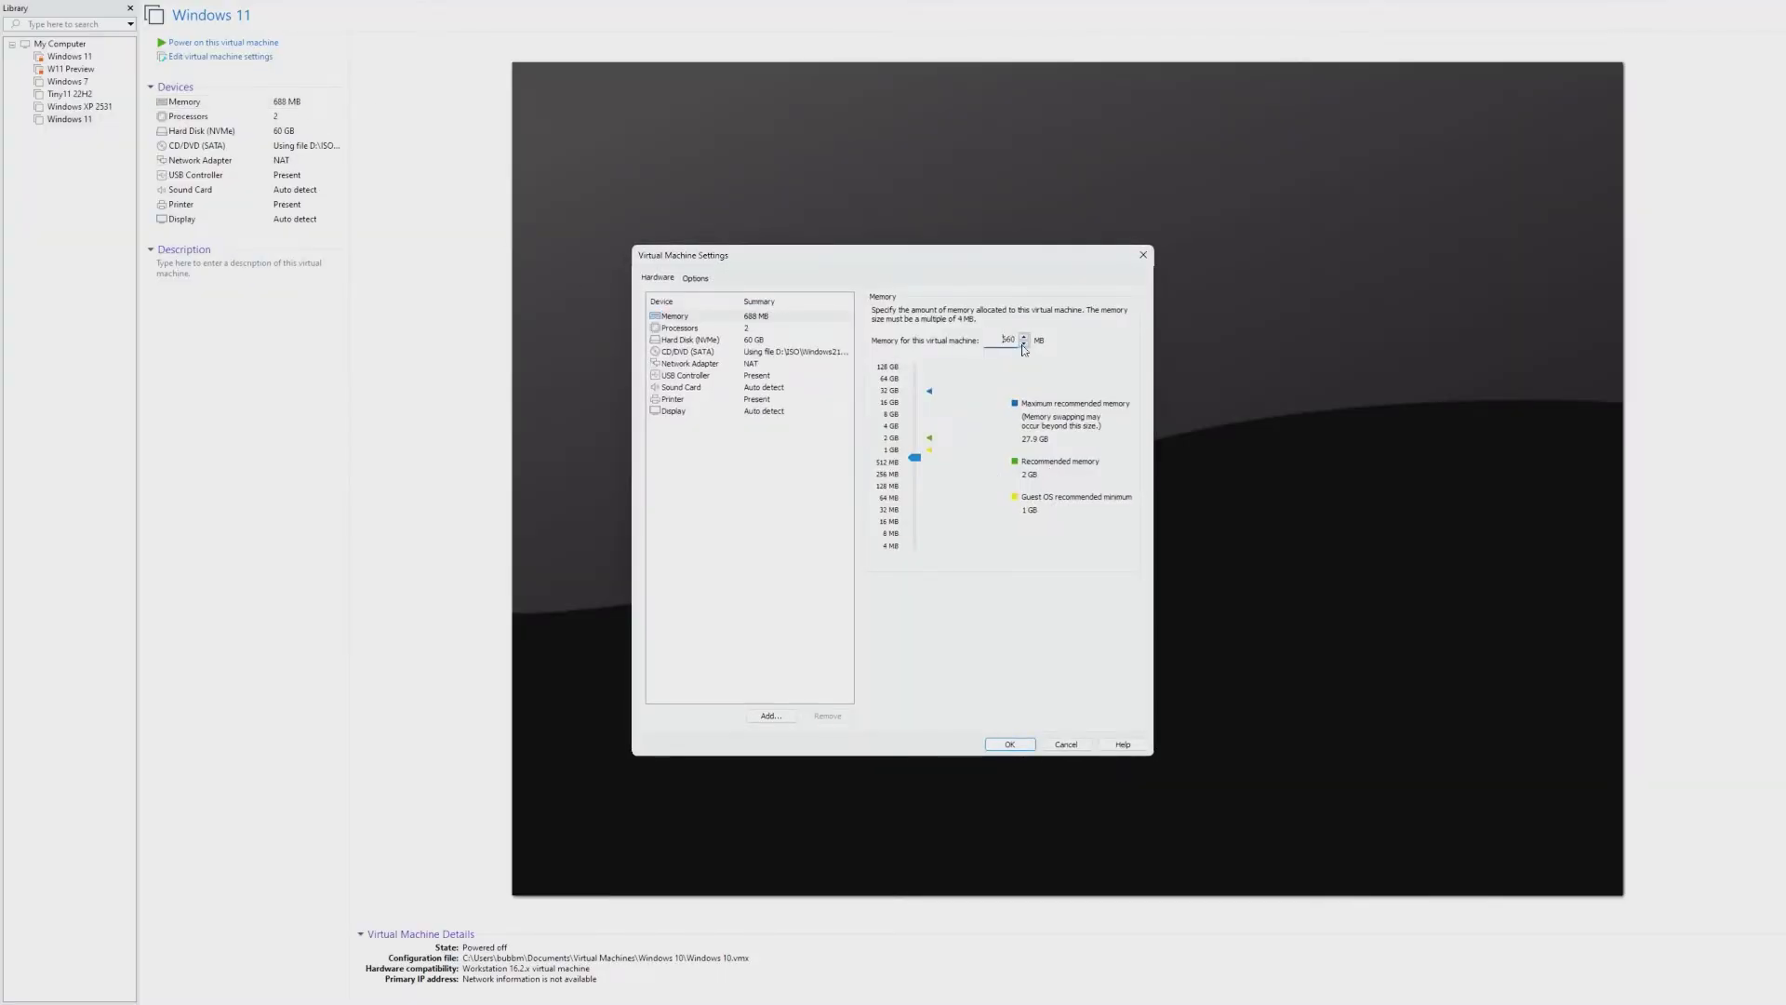
pyautogui.click(1024, 344)
pyautogui.click(1021, 743)
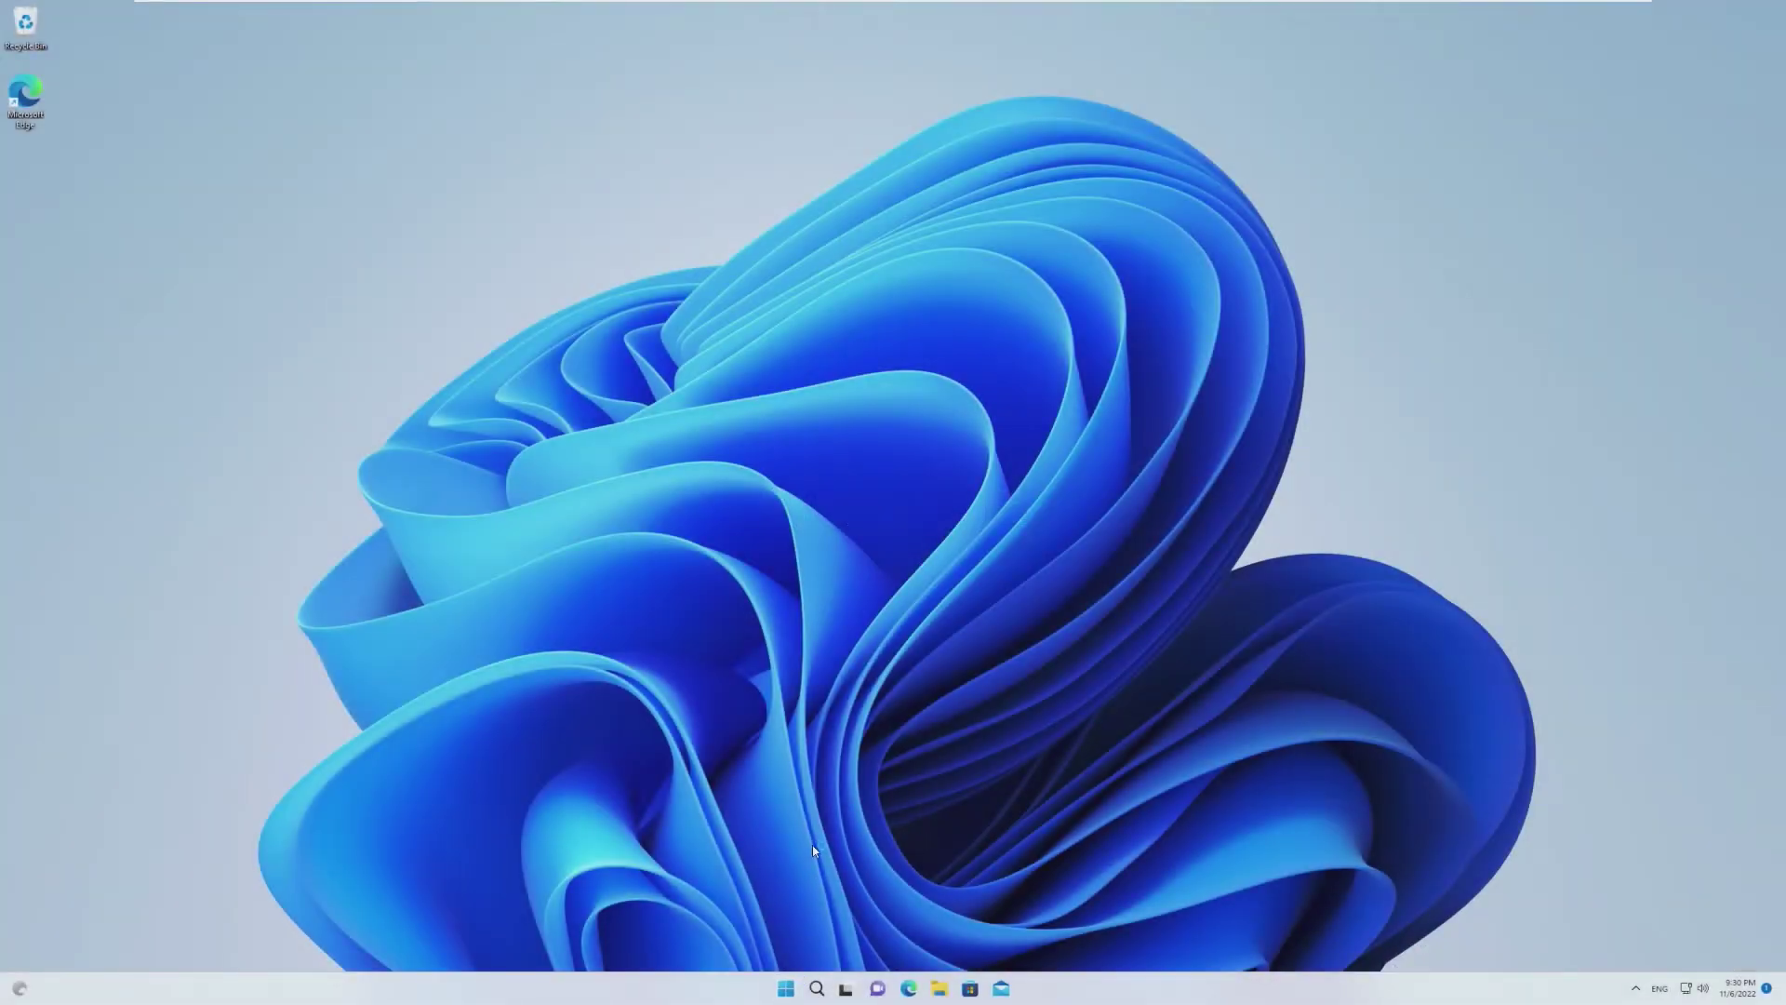
# - Check the 612 MB guest's memory use in Task Manager's Performance > Memory view
pyautogui.press('super+x')
pyautogui.click(753, 817)
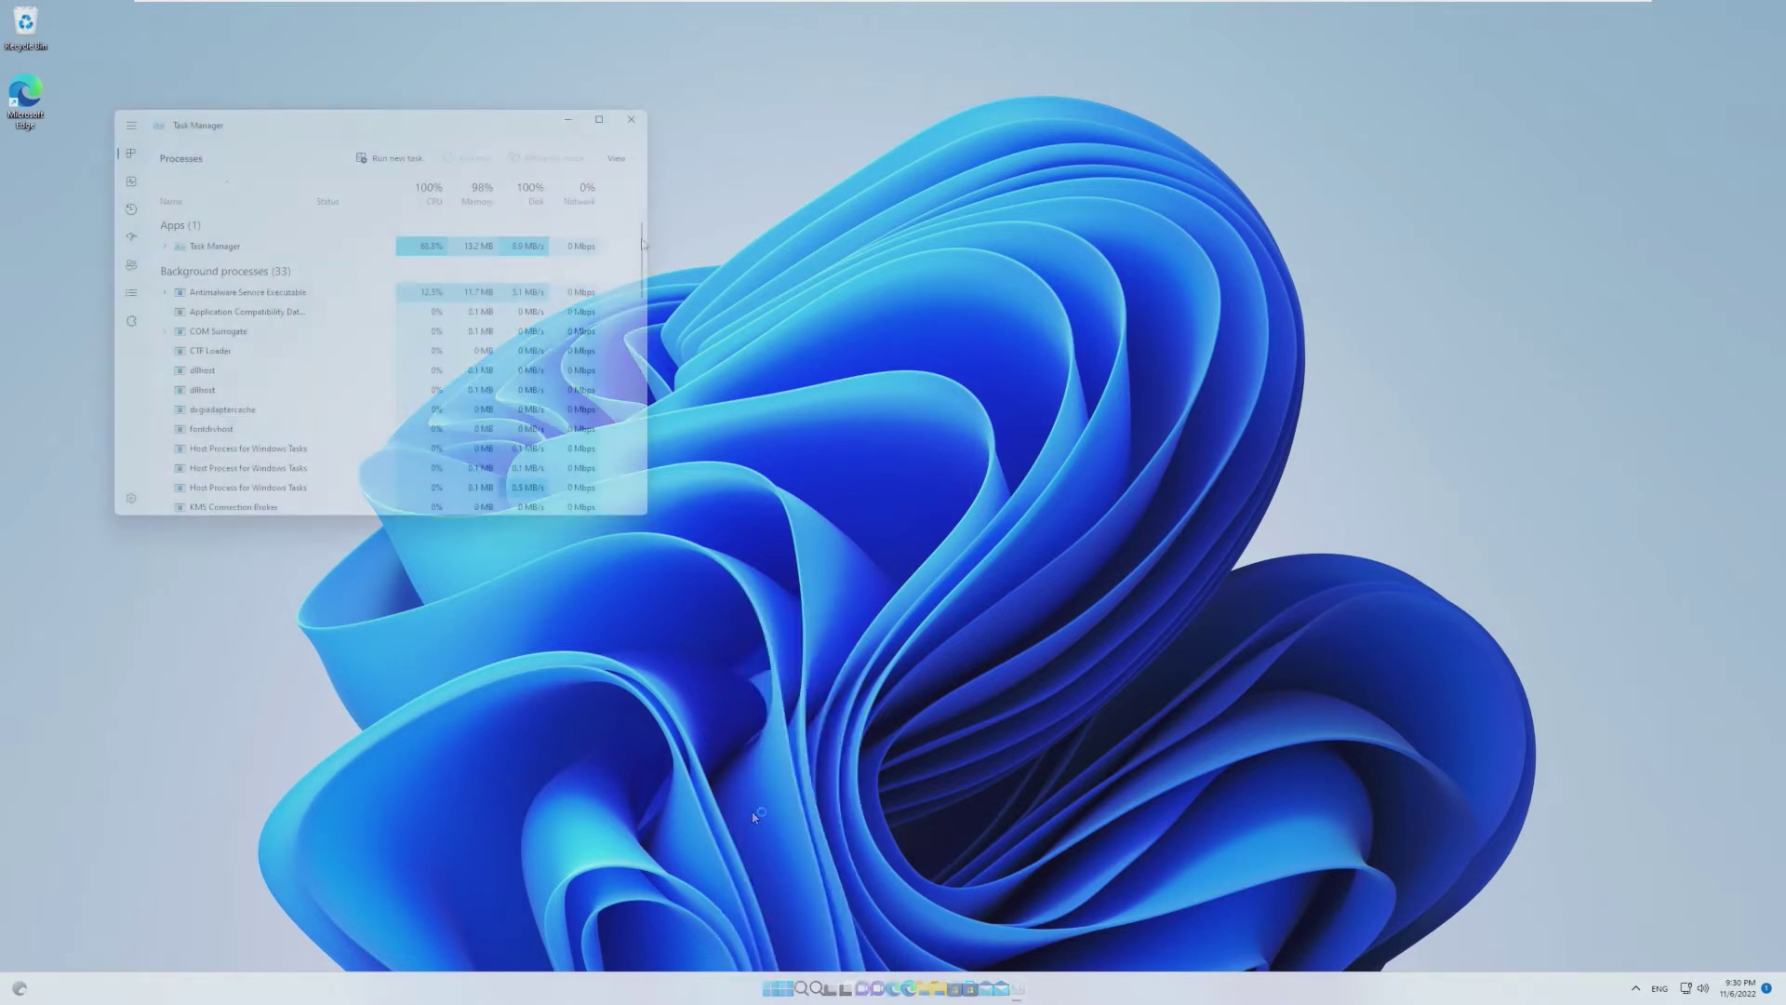
pyautogui.click(132, 181)
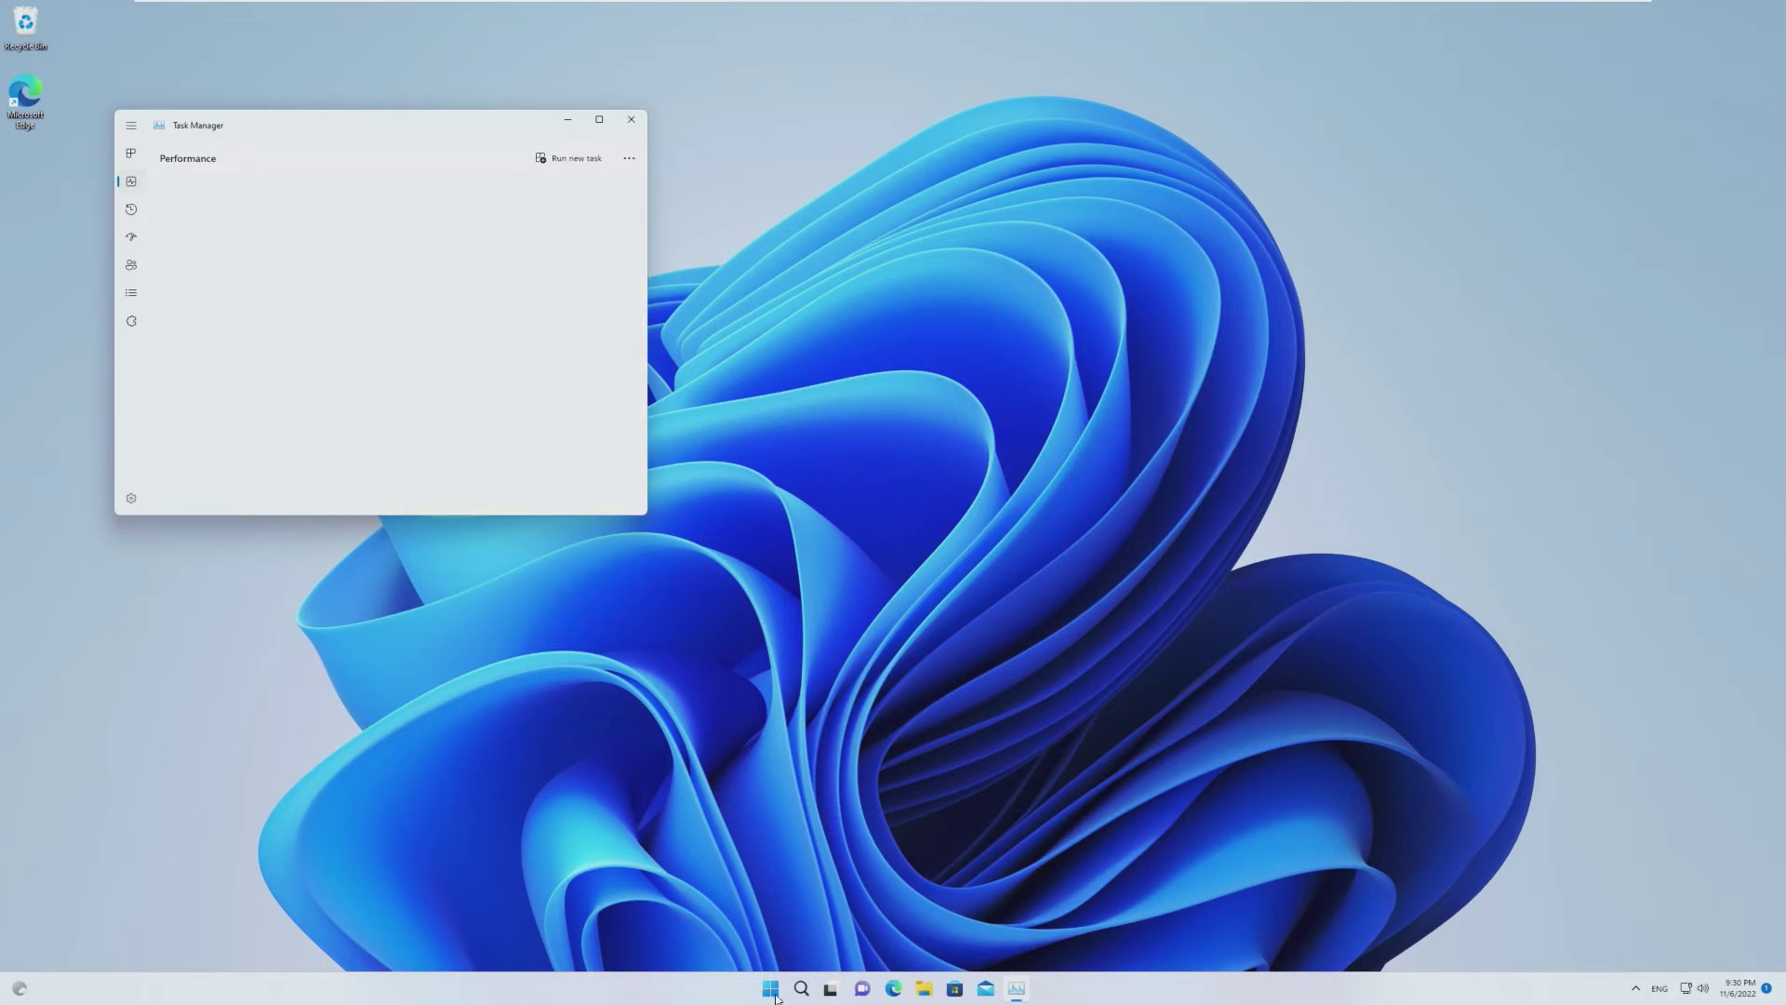
# - Power off the Windows 11 VM from the toolbar power menu and confirm
pyautogui.moveTo(710, 4)
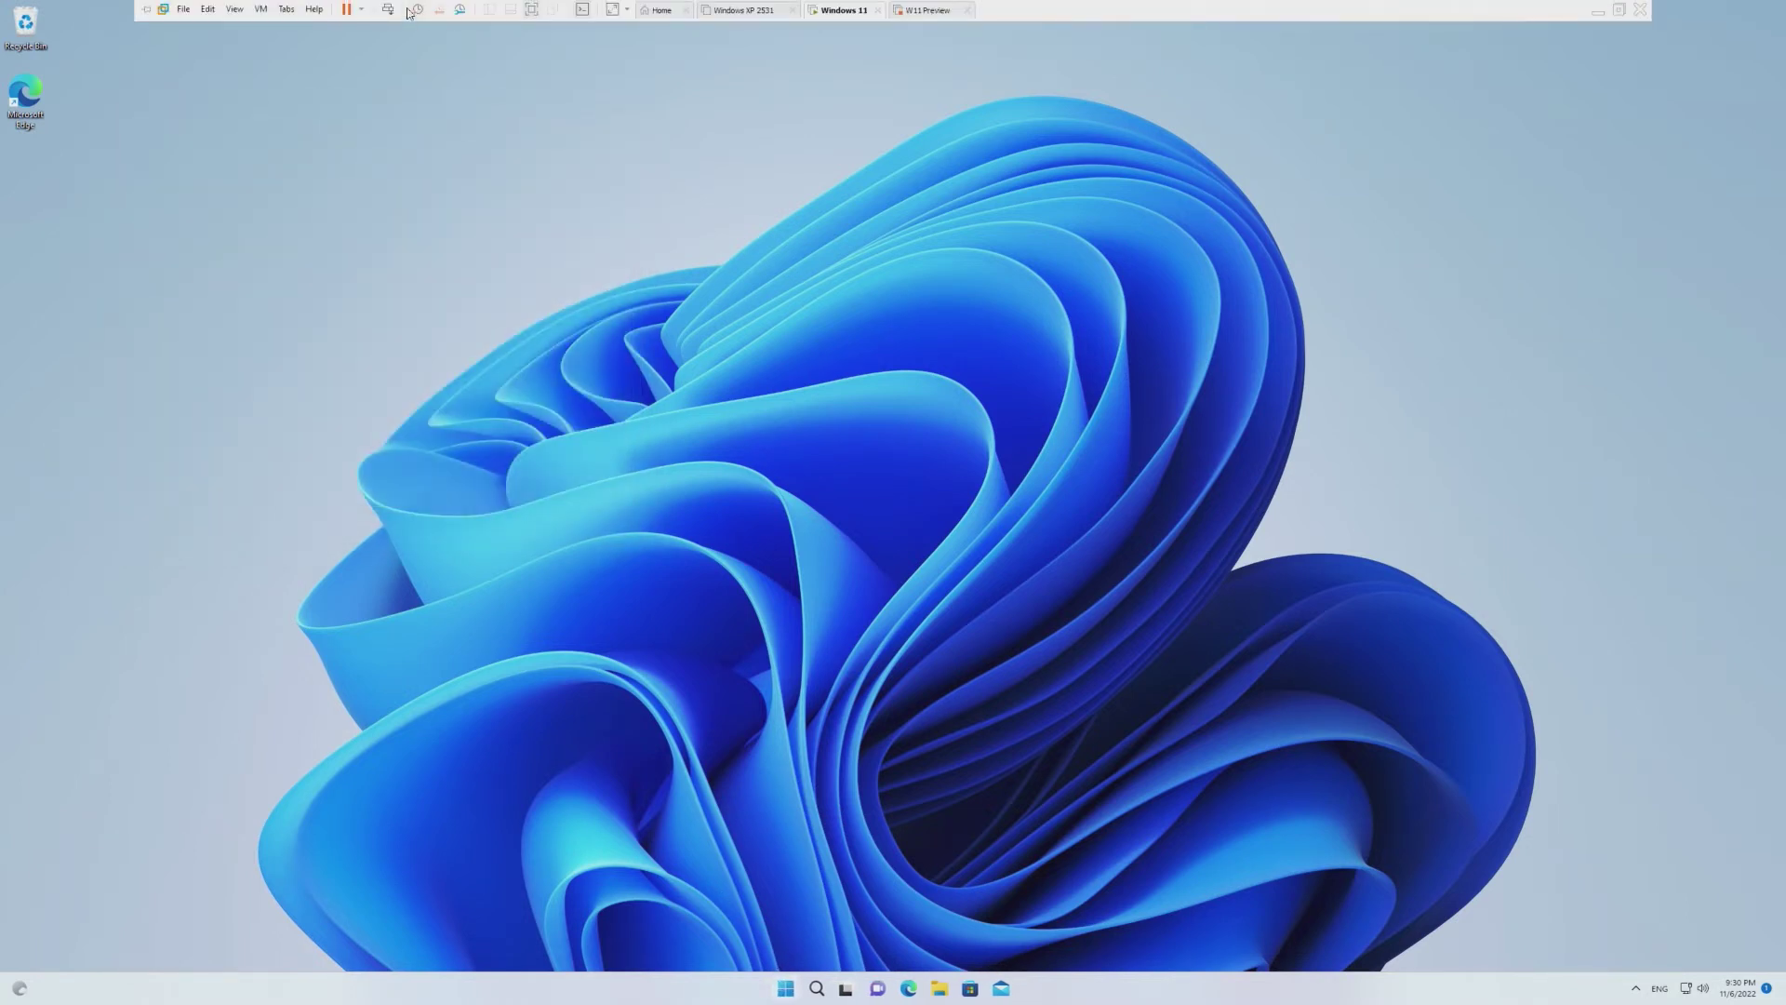
pyautogui.click(361, 9)
pyautogui.click(400, 110)
pyautogui.click(916, 548)
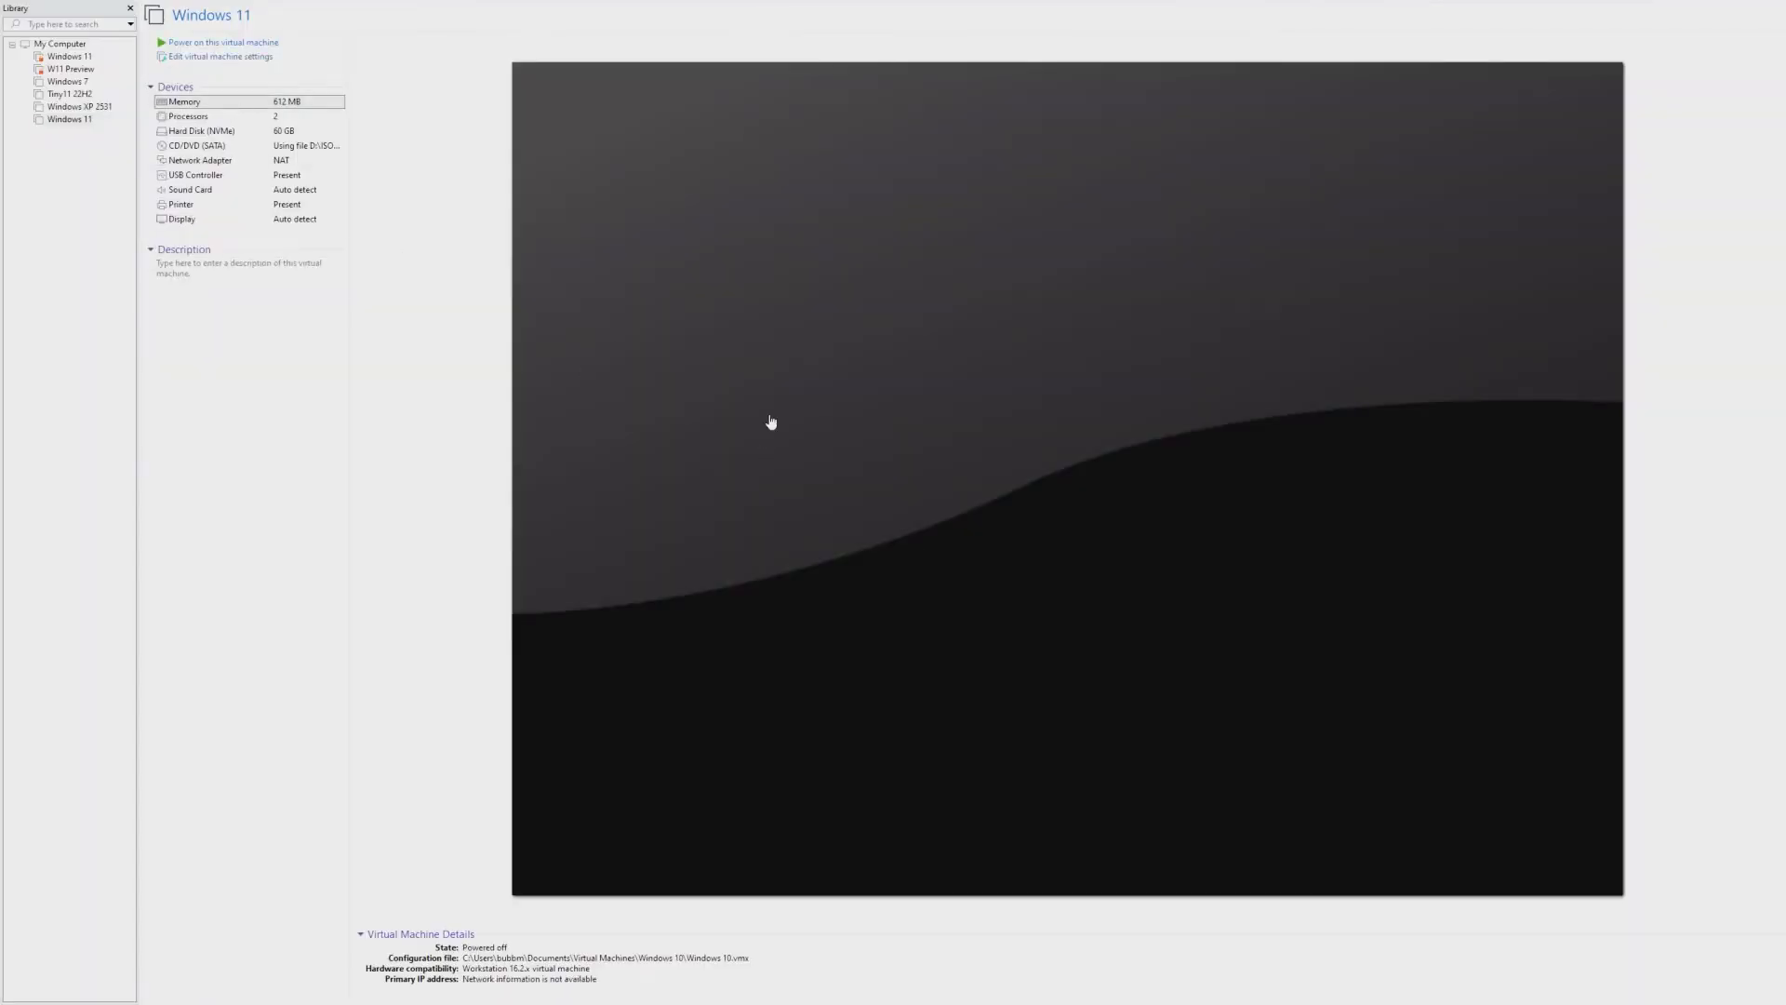
# - Lower the VM's memory to 560 MB, save it, and start the VM
pyautogui.press('Return')
pyautogui.click(1024, 345)
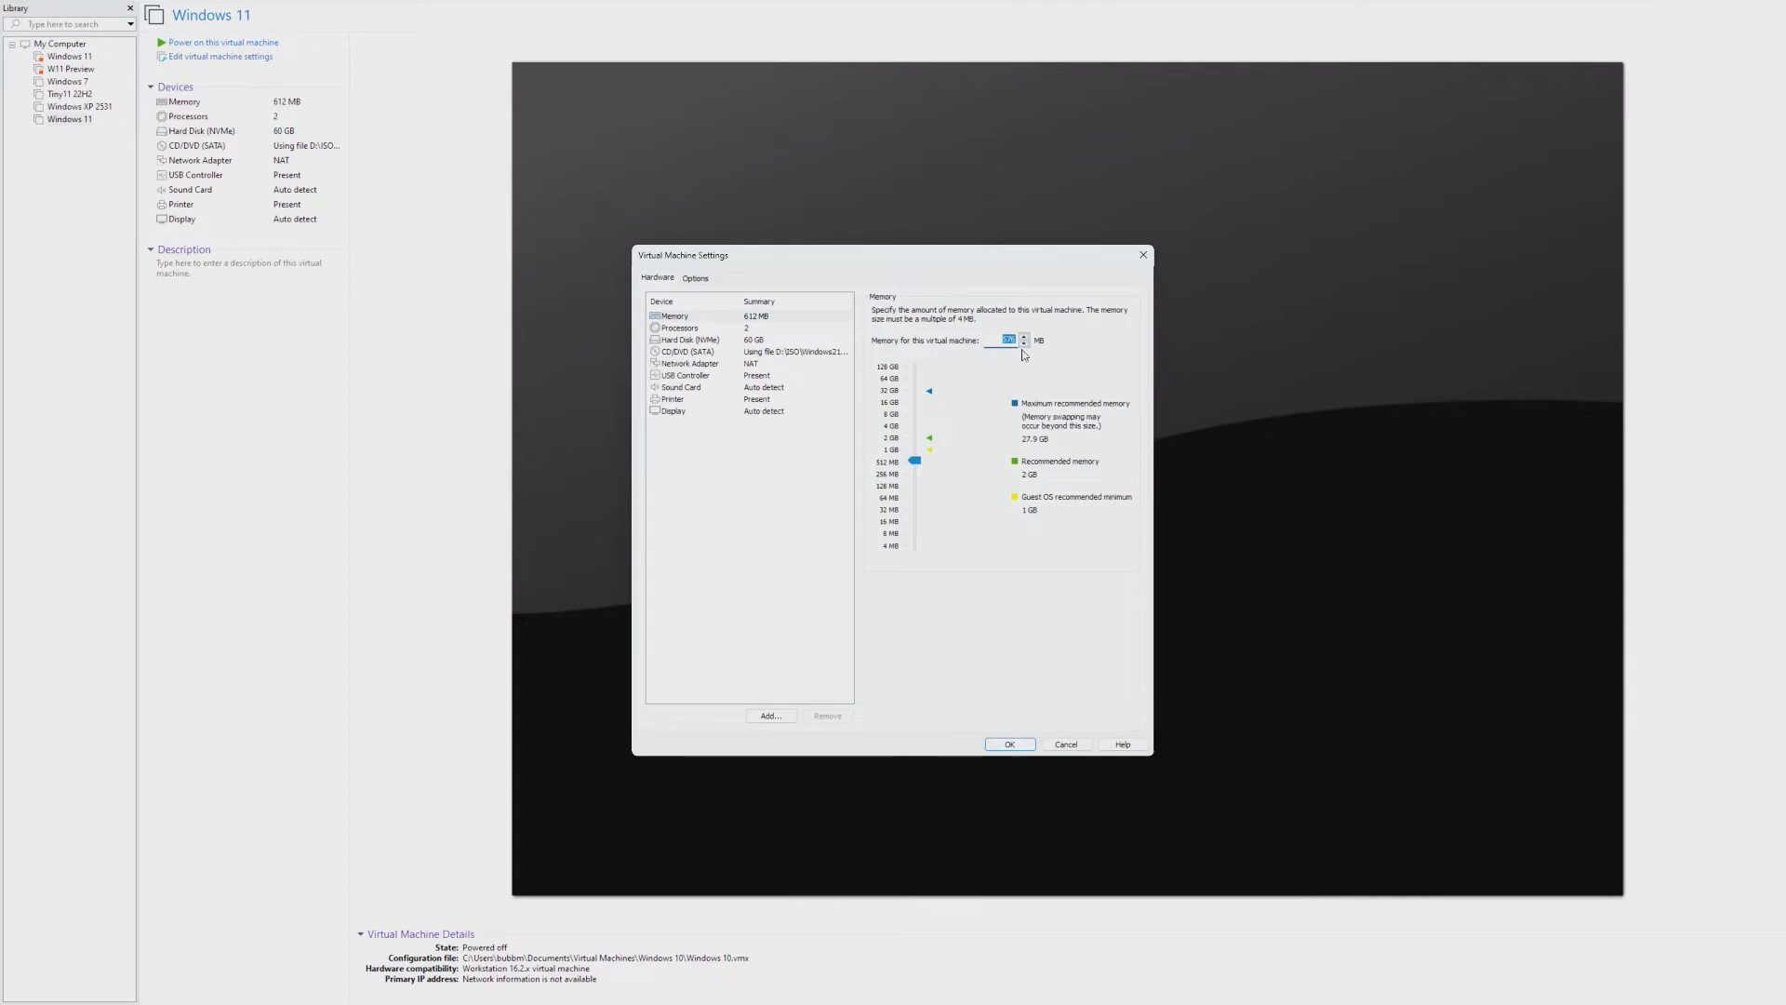
pyautogui.click(1024, 345)
pyautogui.click(1032, 745)
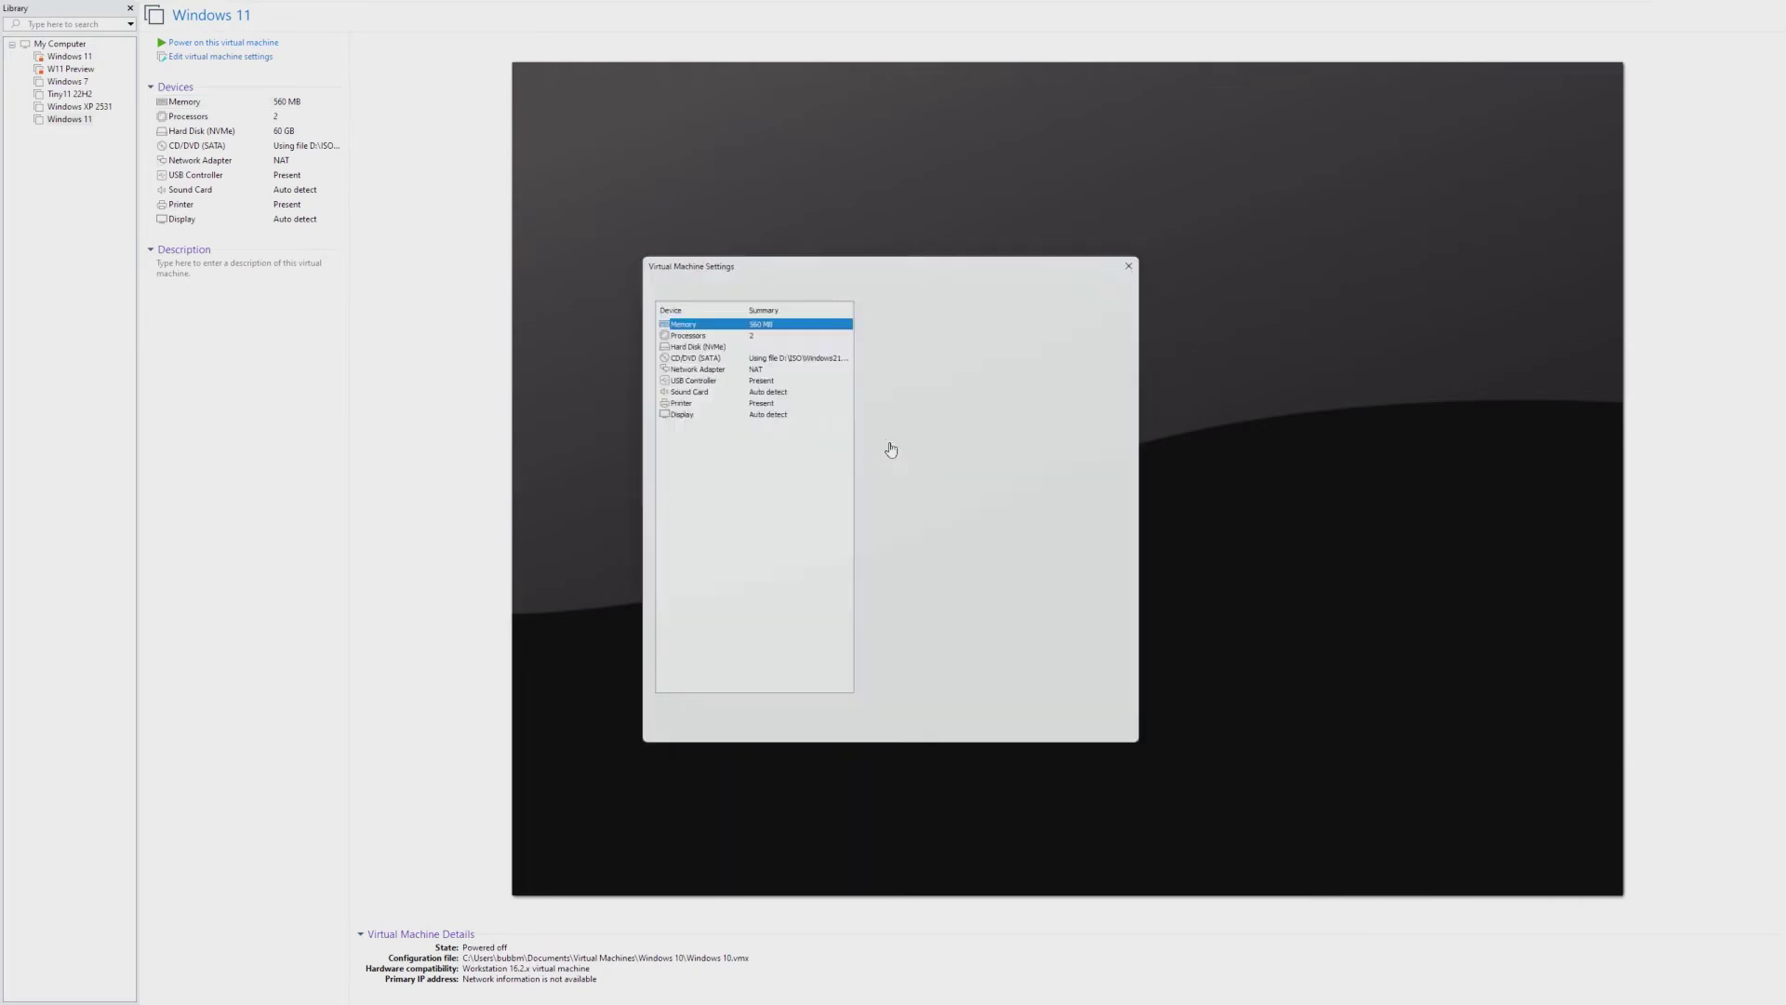
# - Raise the VM's memory to 588 MB and power it on again
pyautogui.click(1025, 337)
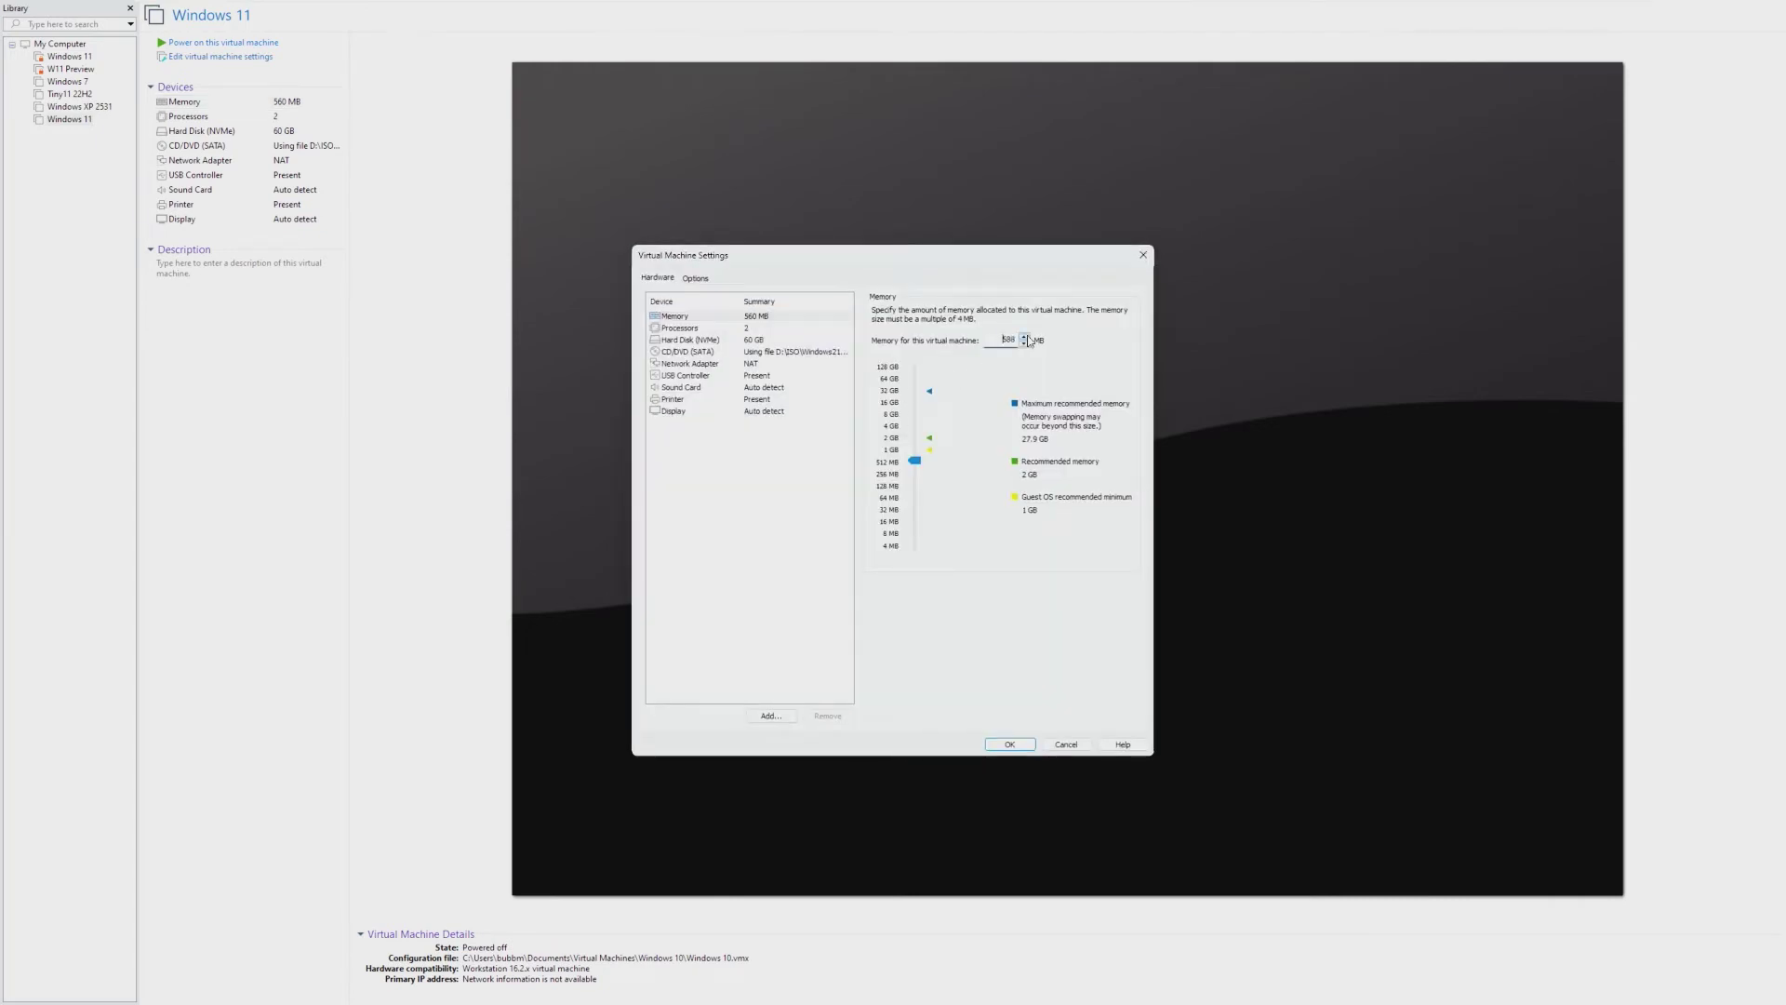
pyautogui.click(1025, 337)
pyautogui.click(1009, 745)
pyautogui.click(224, 42)
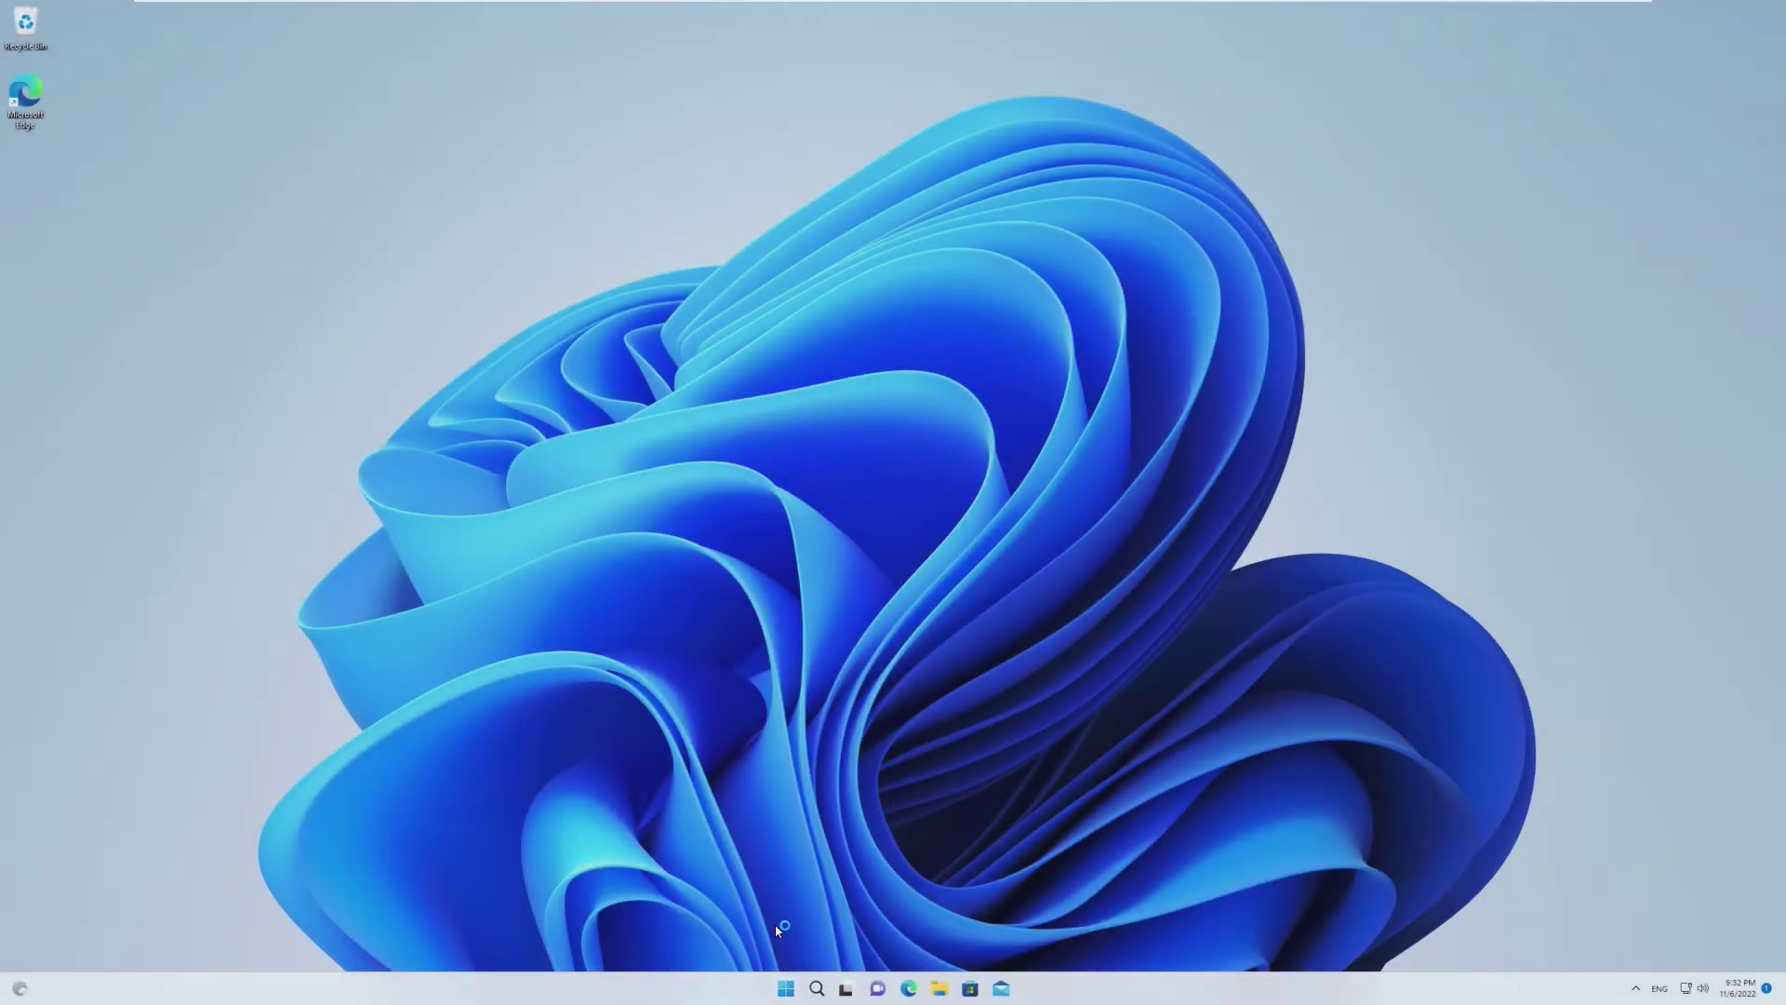
# - Check the 588 MB guest's memory use in Task Manager, then close it
pyautogui.rightClick(782, 990)
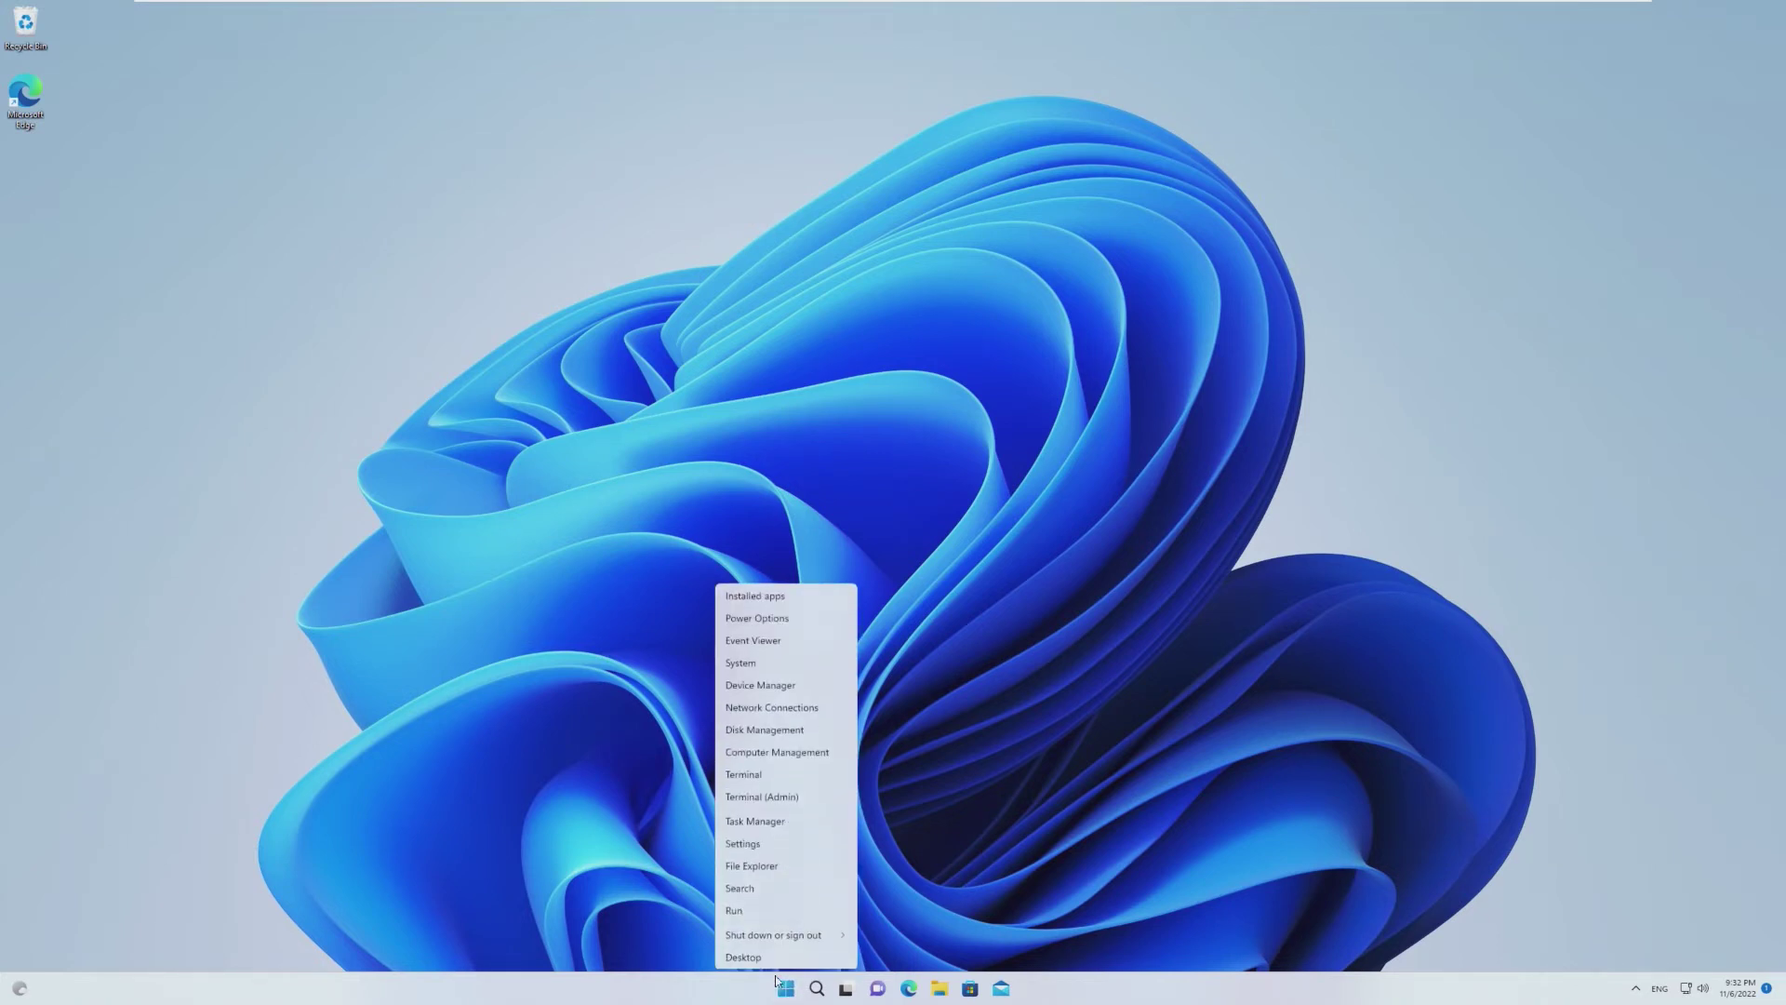
pyautogui.click(778, 810)
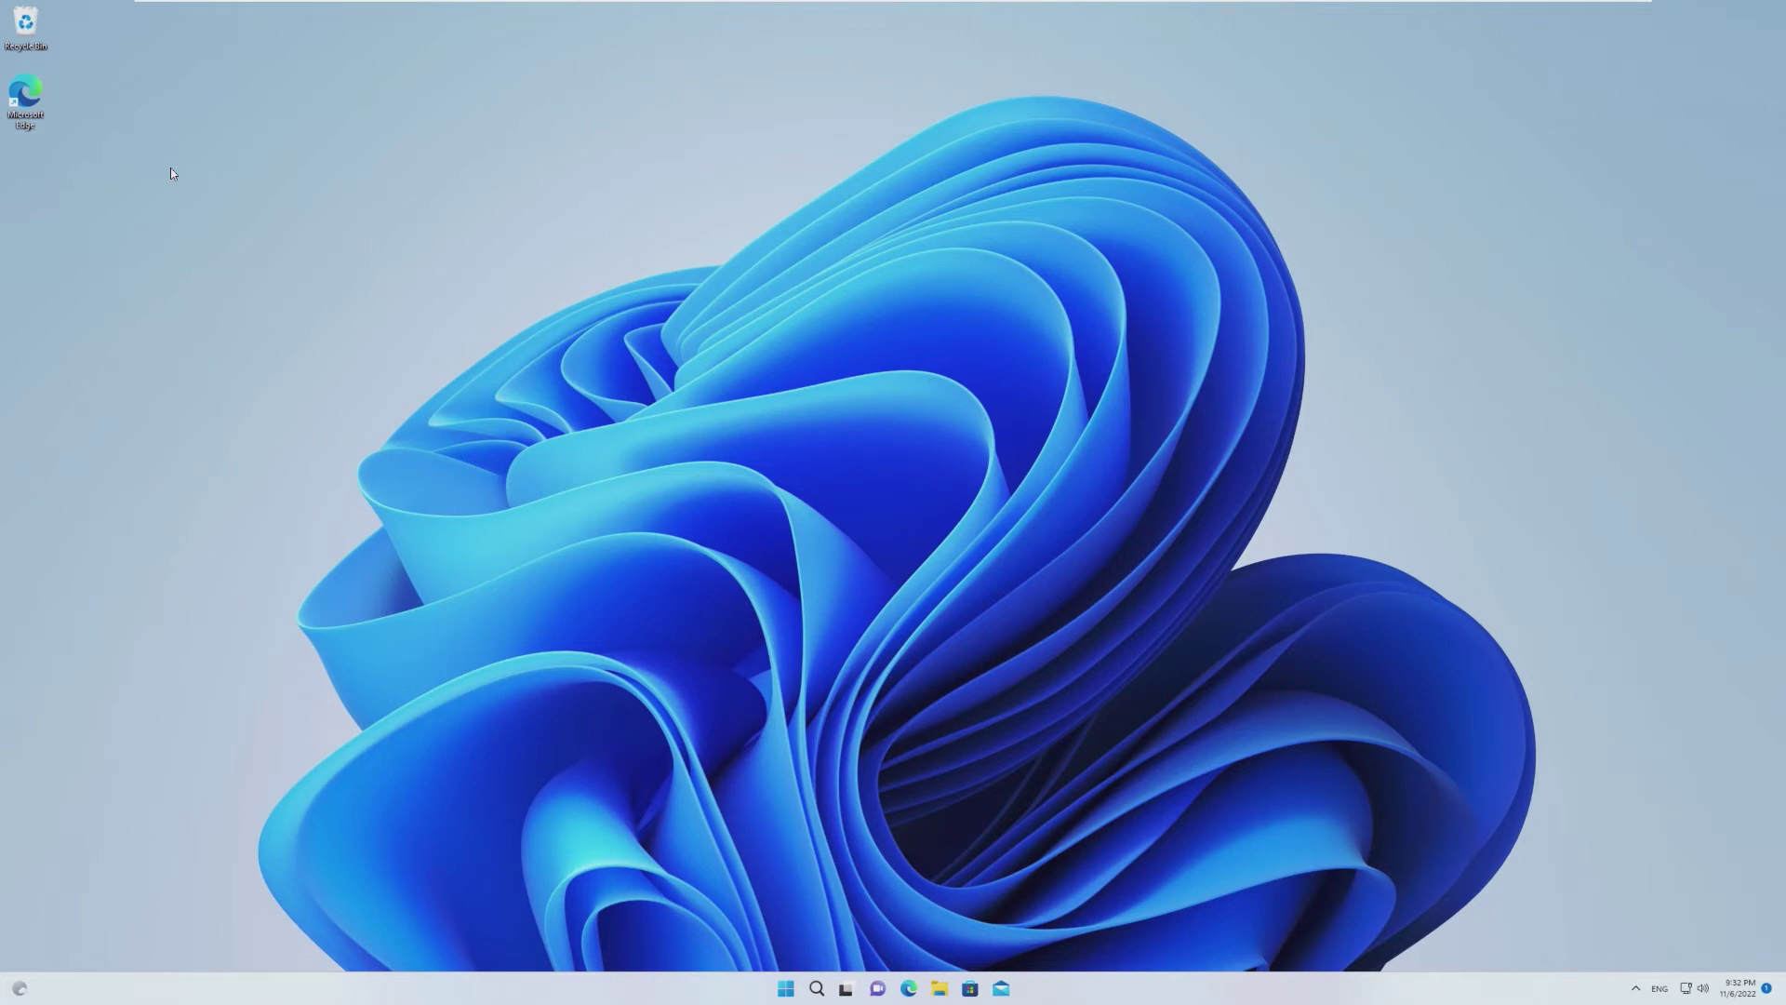
pyautogui.hotkey('ctrl', 'shift', 'Escape')
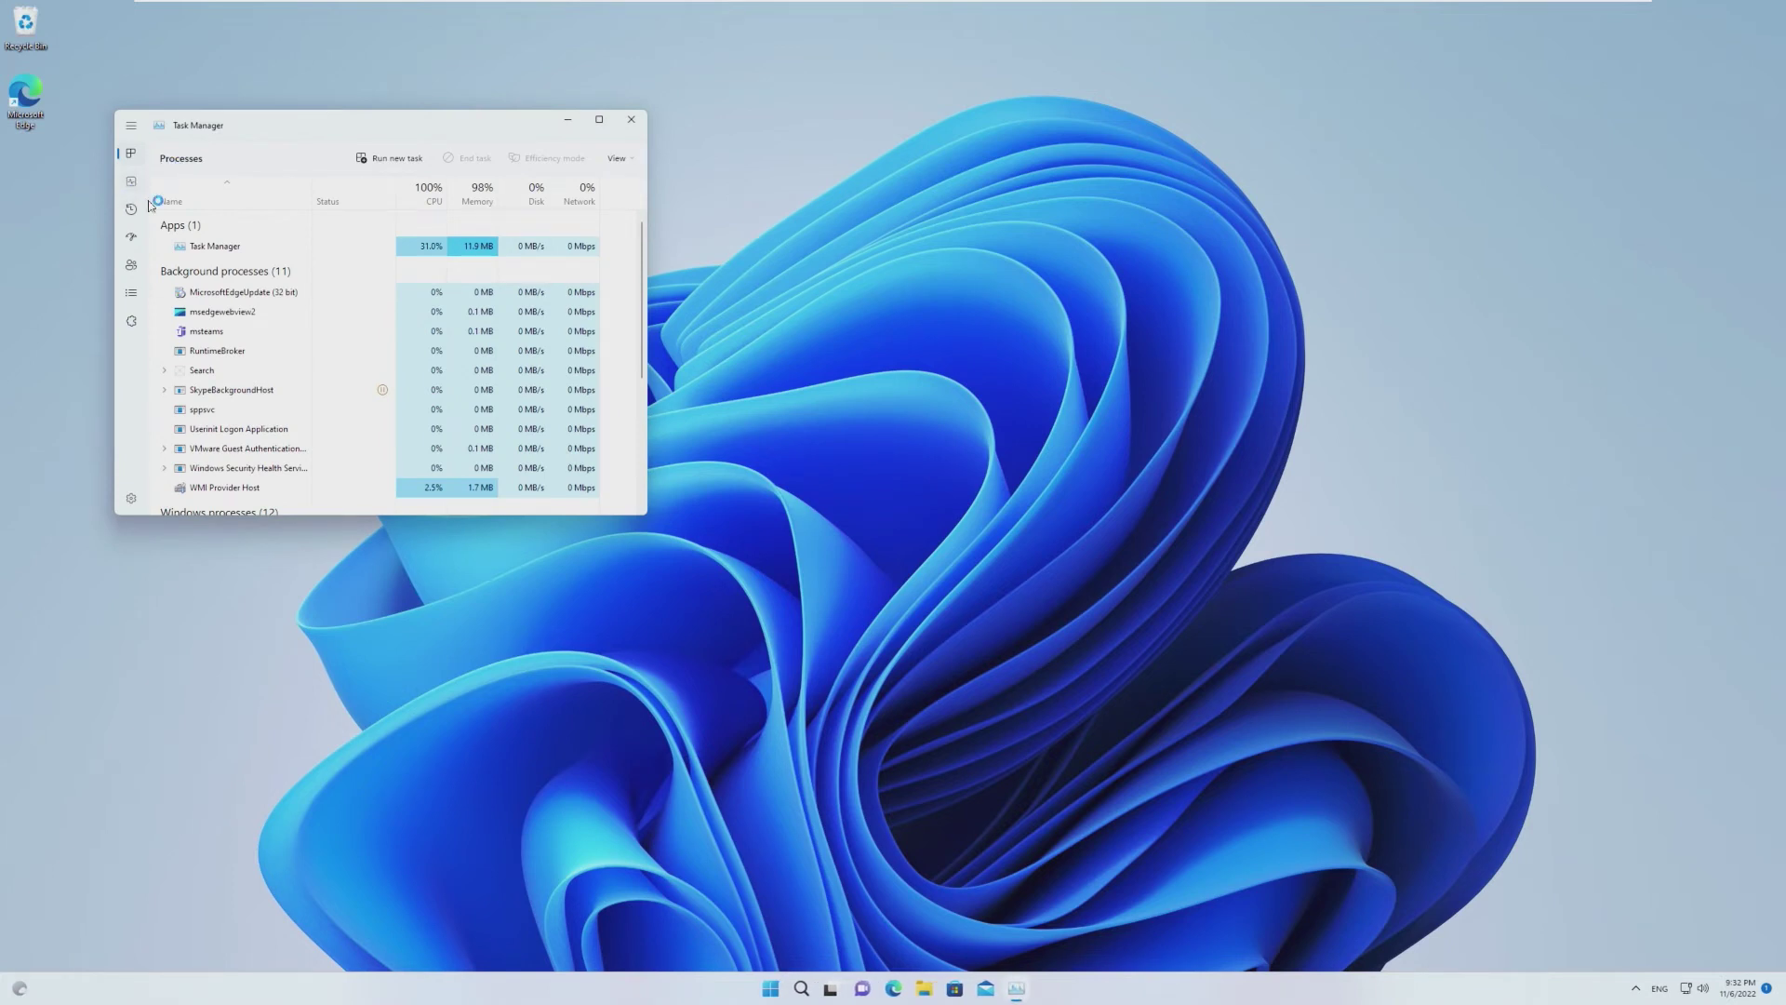
pyautogui.click(149, 182)
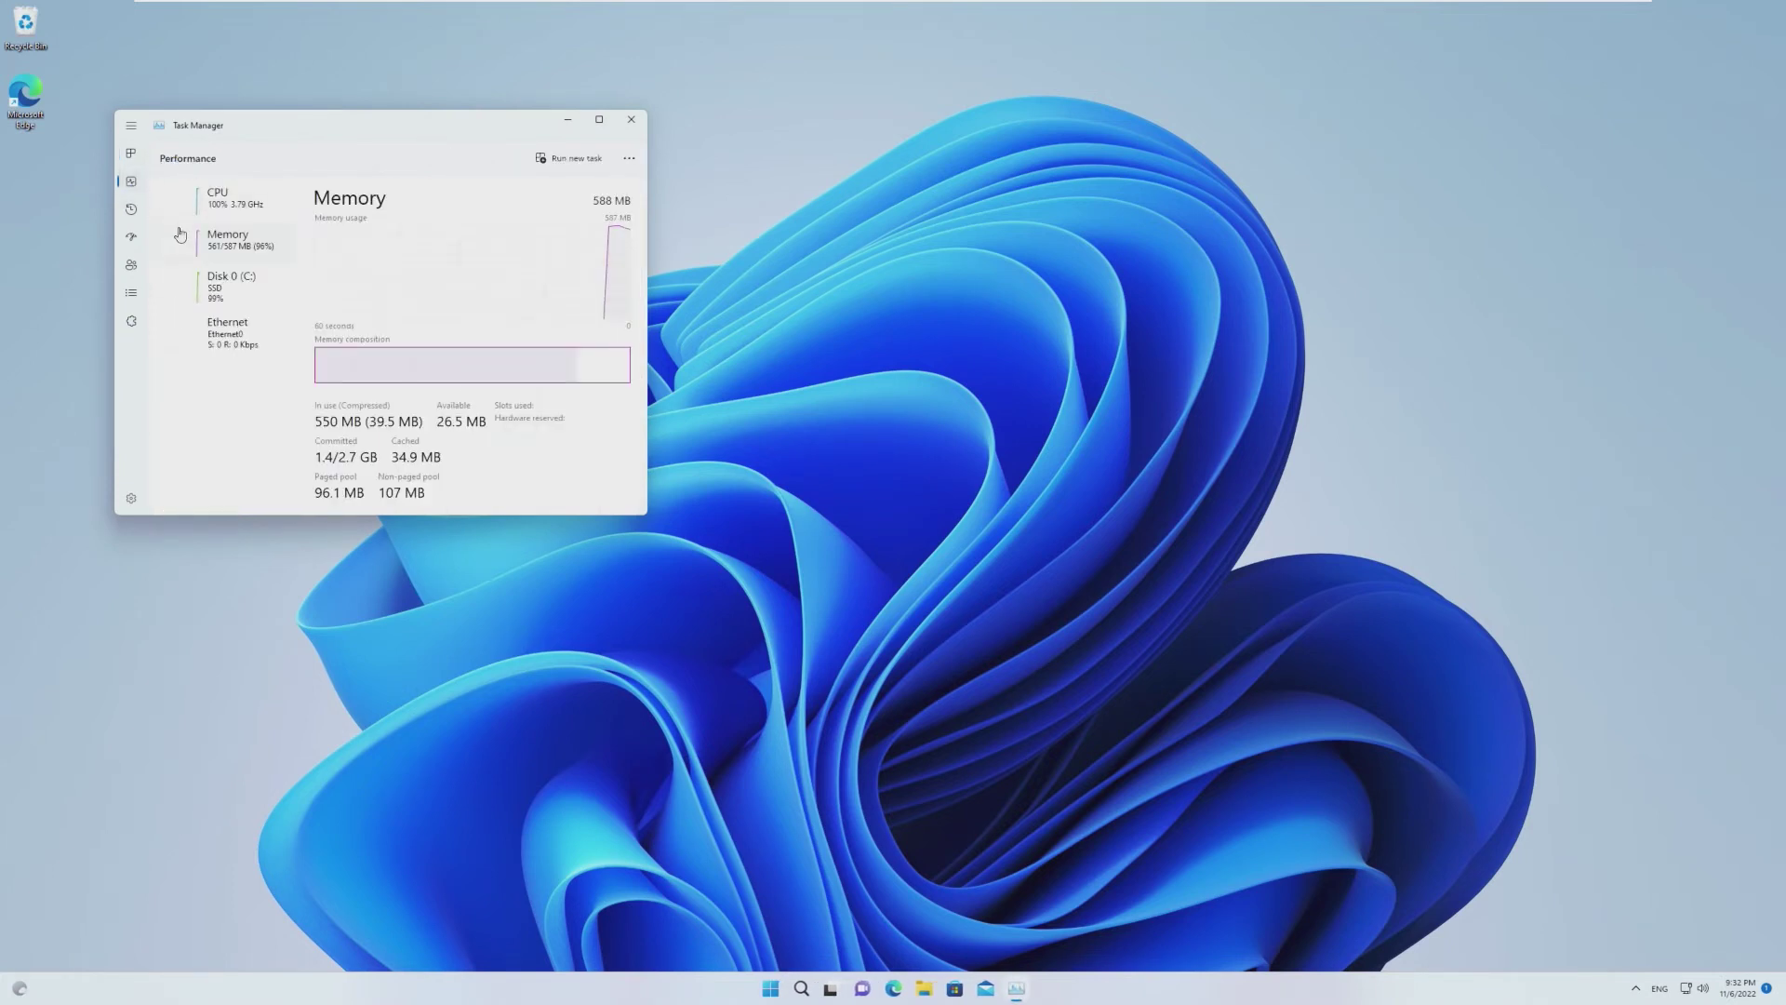
pyautogui.click(631, 119)
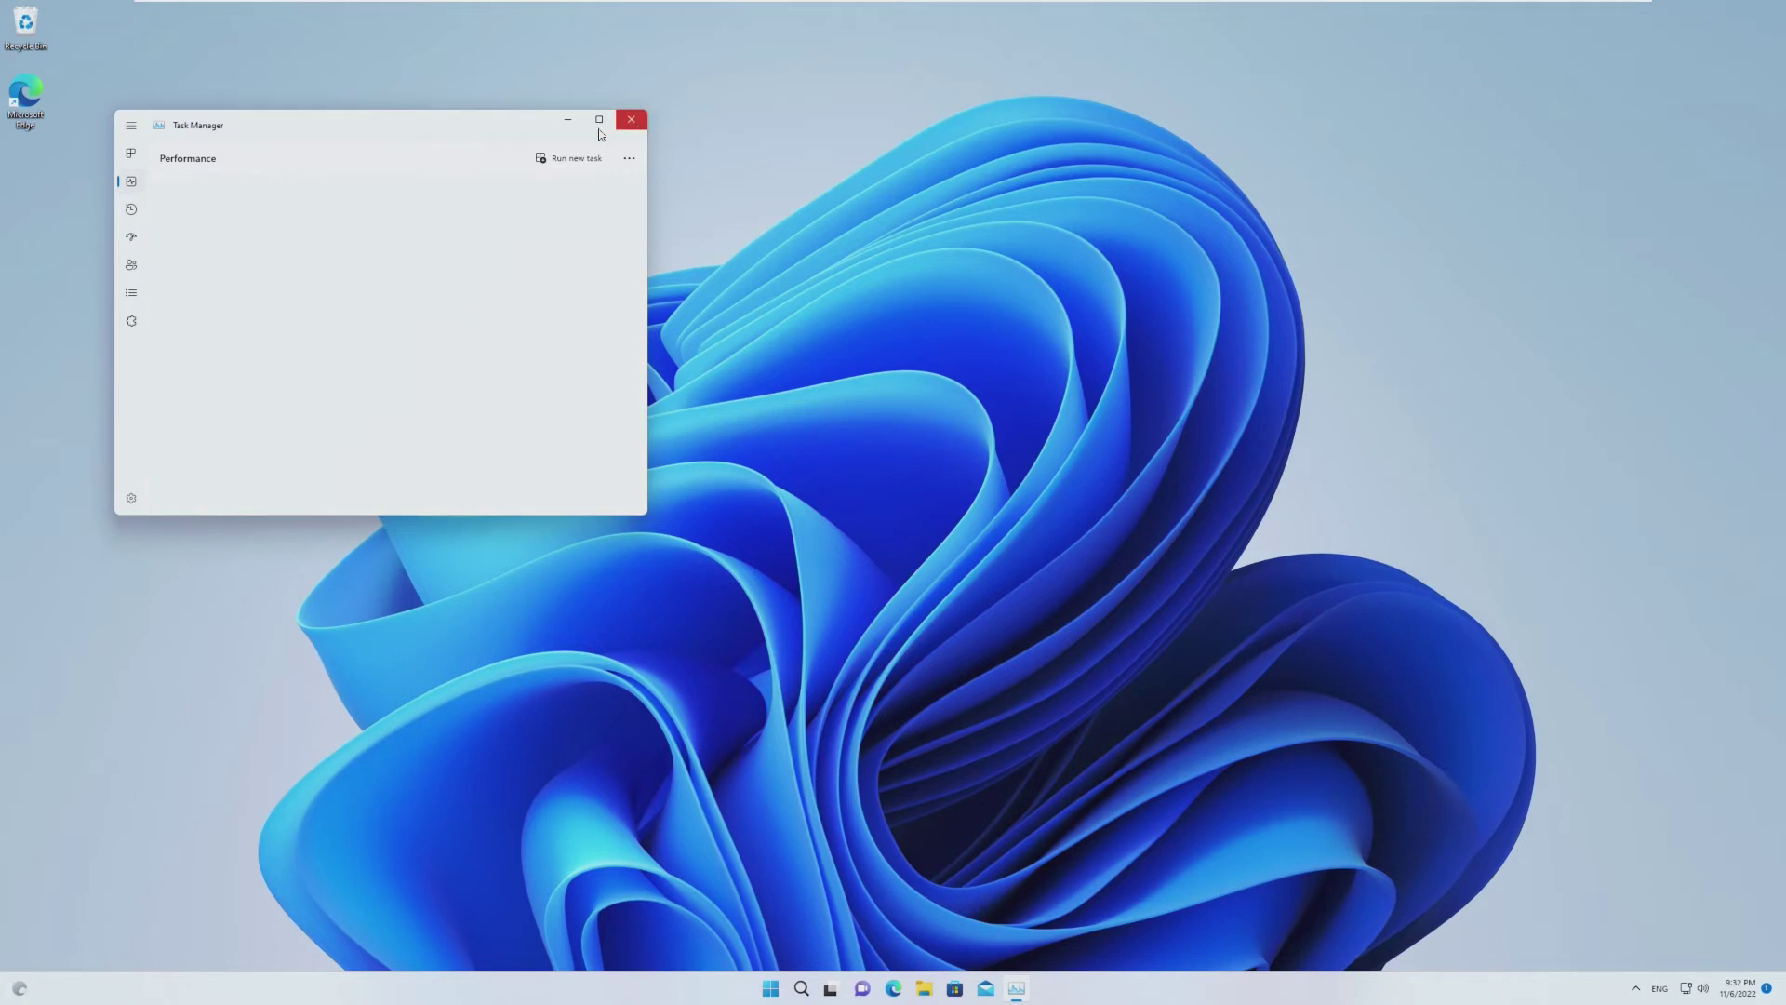
# - Power off the Windows 11 VM from the power menu and confirm
pyautogui.moveTo(445, 5)
pyautogui.click(361, 9)
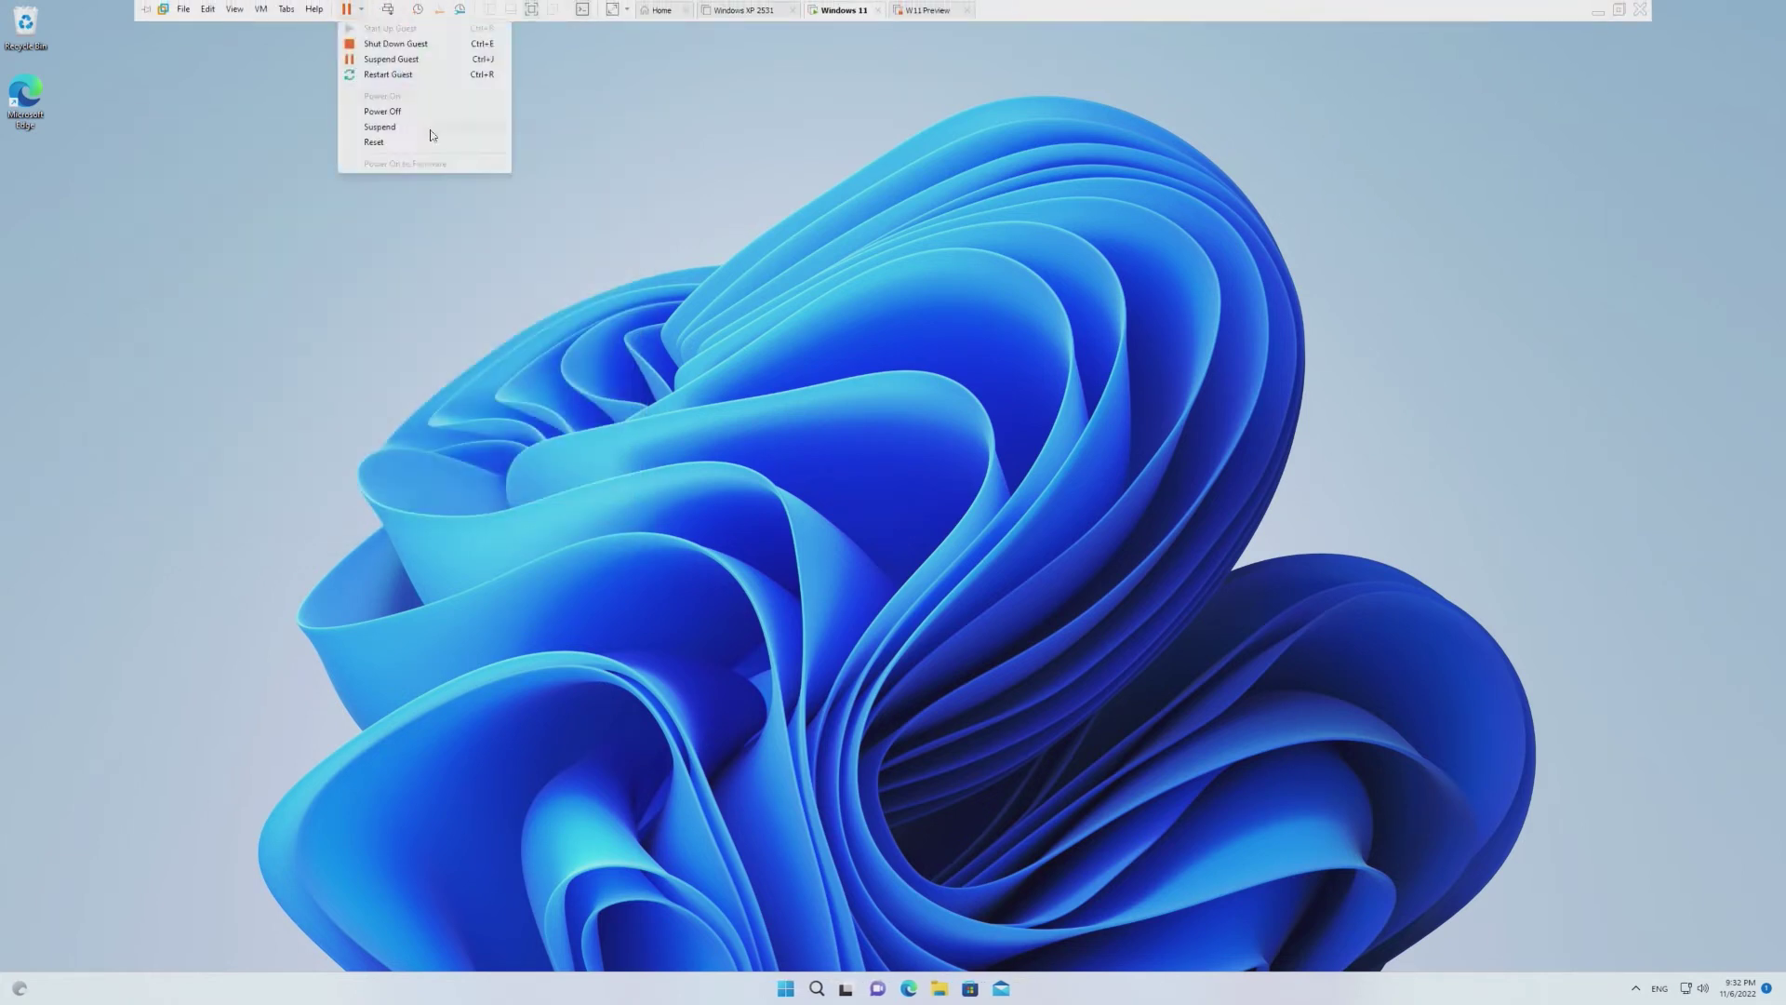
pyautogui.click(426, 112)
pyautogui.click(919, 543)
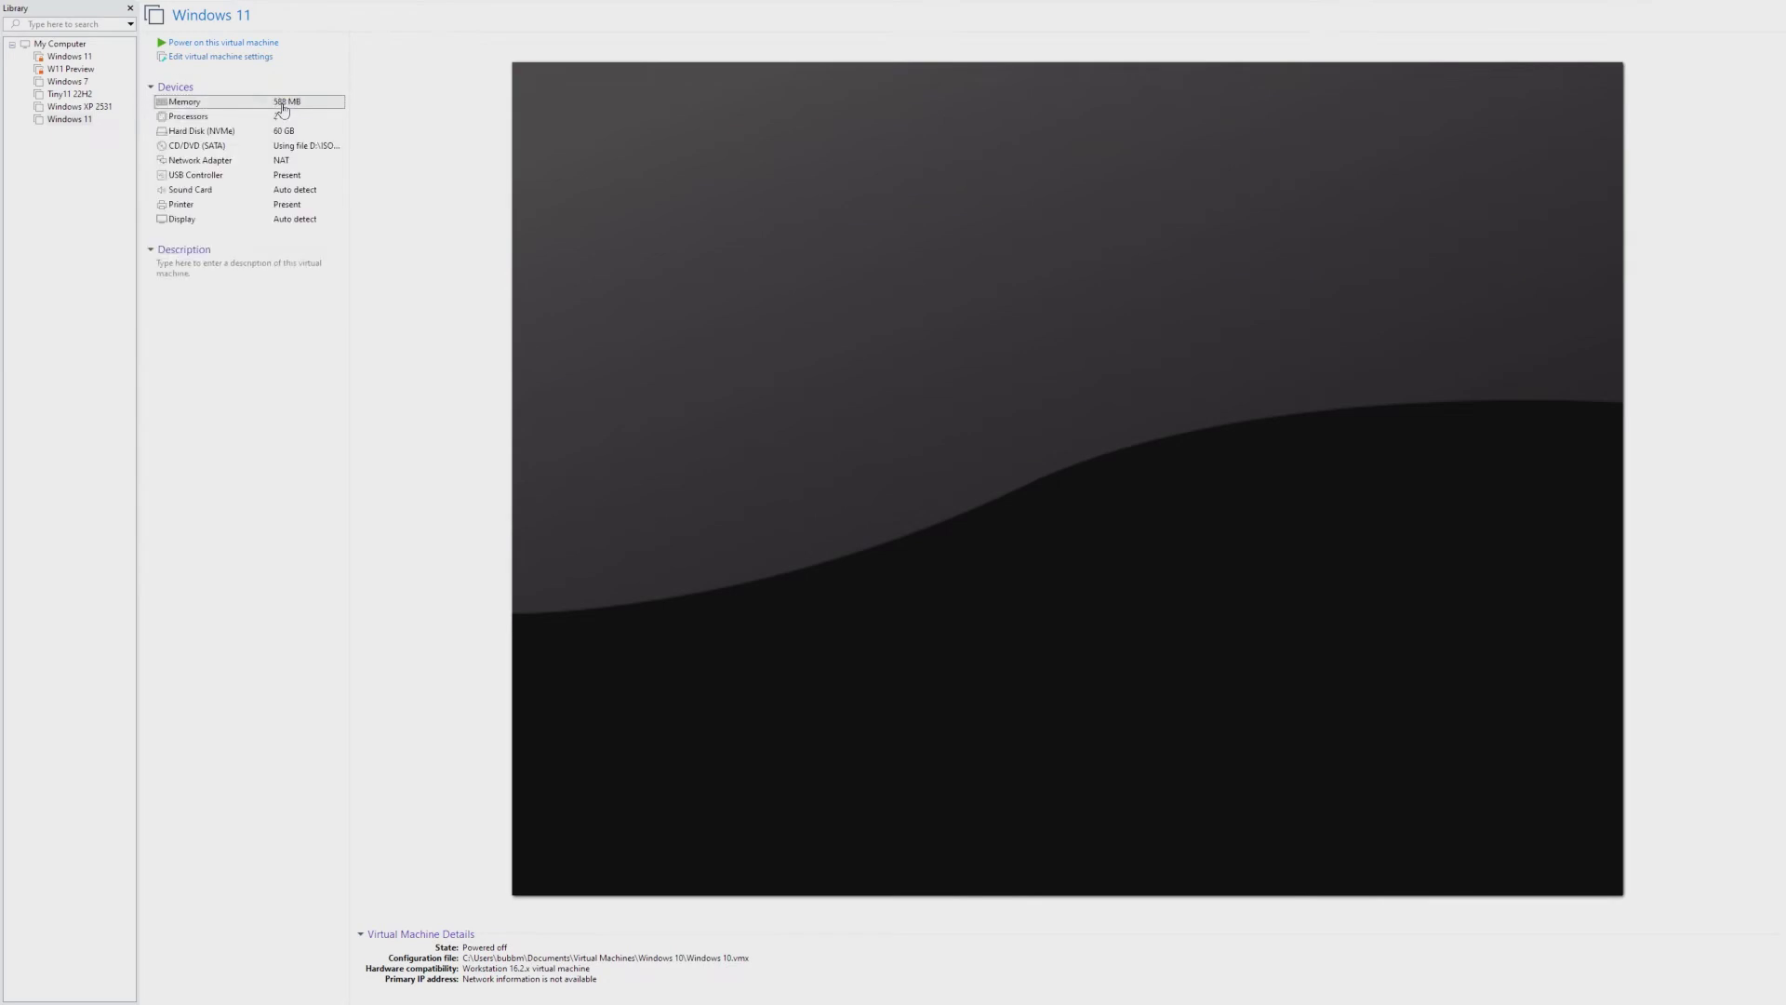
# - Lower the VM's memory below 588 MB and start the VM
pyautogui.press('Return')
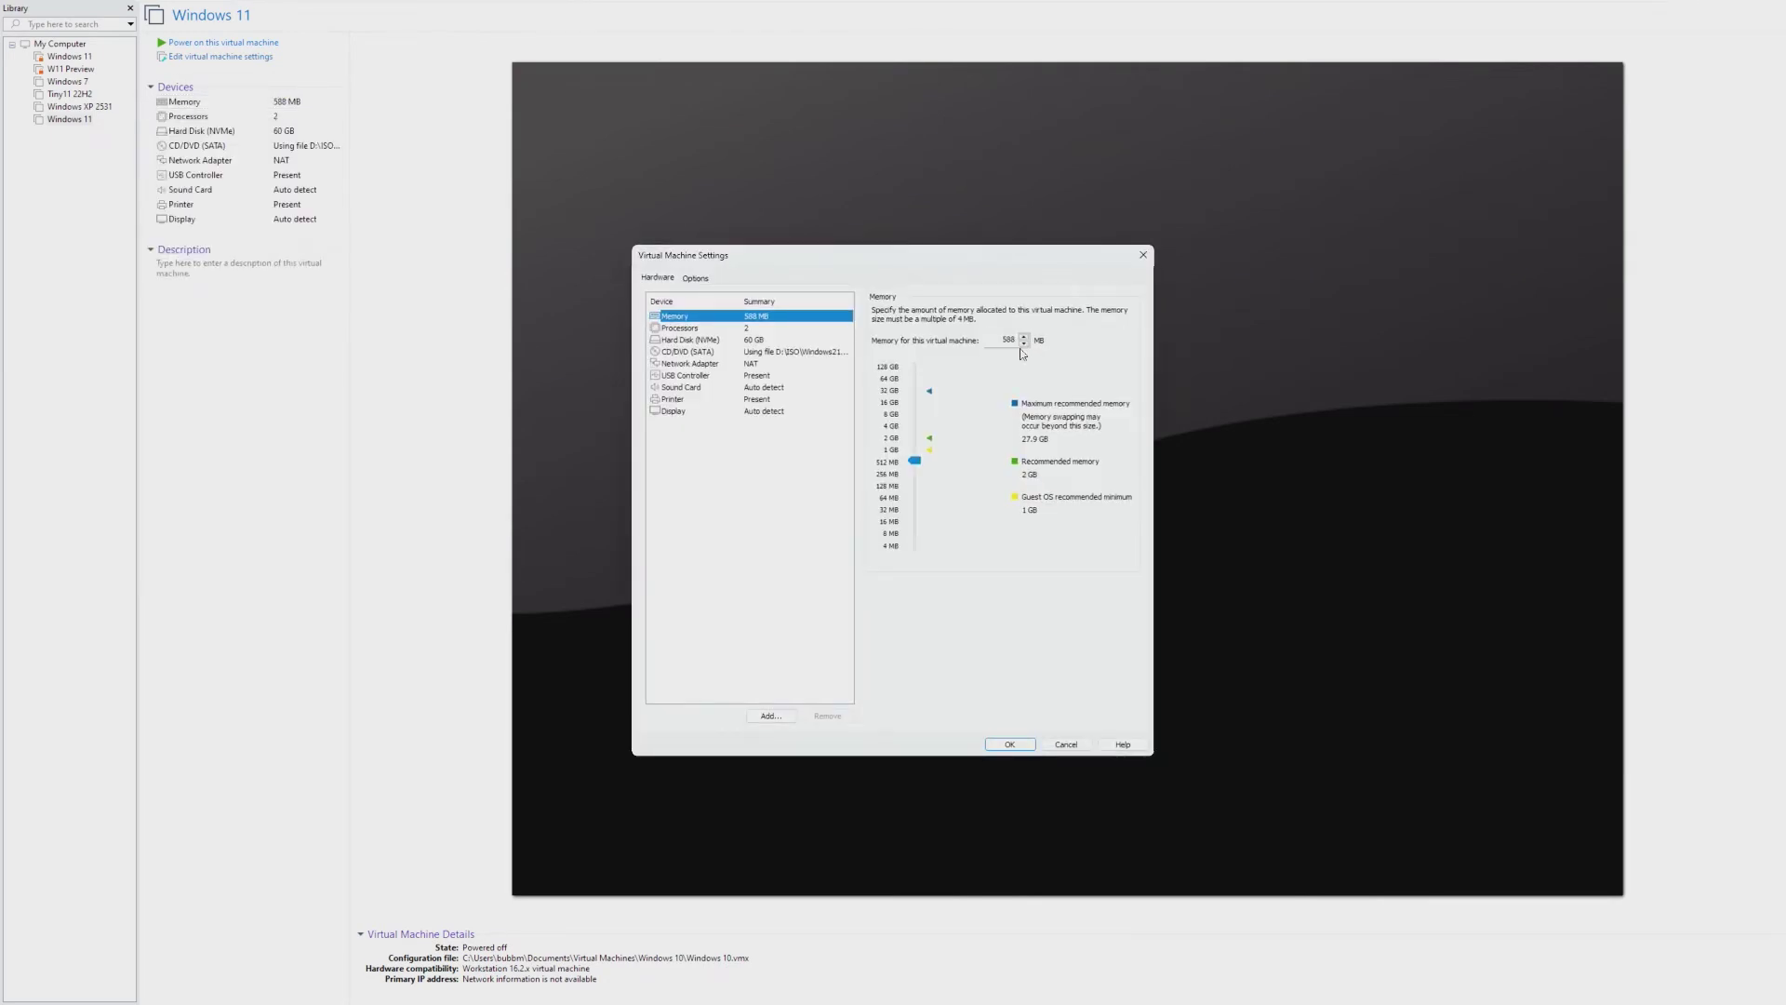
pyautogui.click(1023, 345)
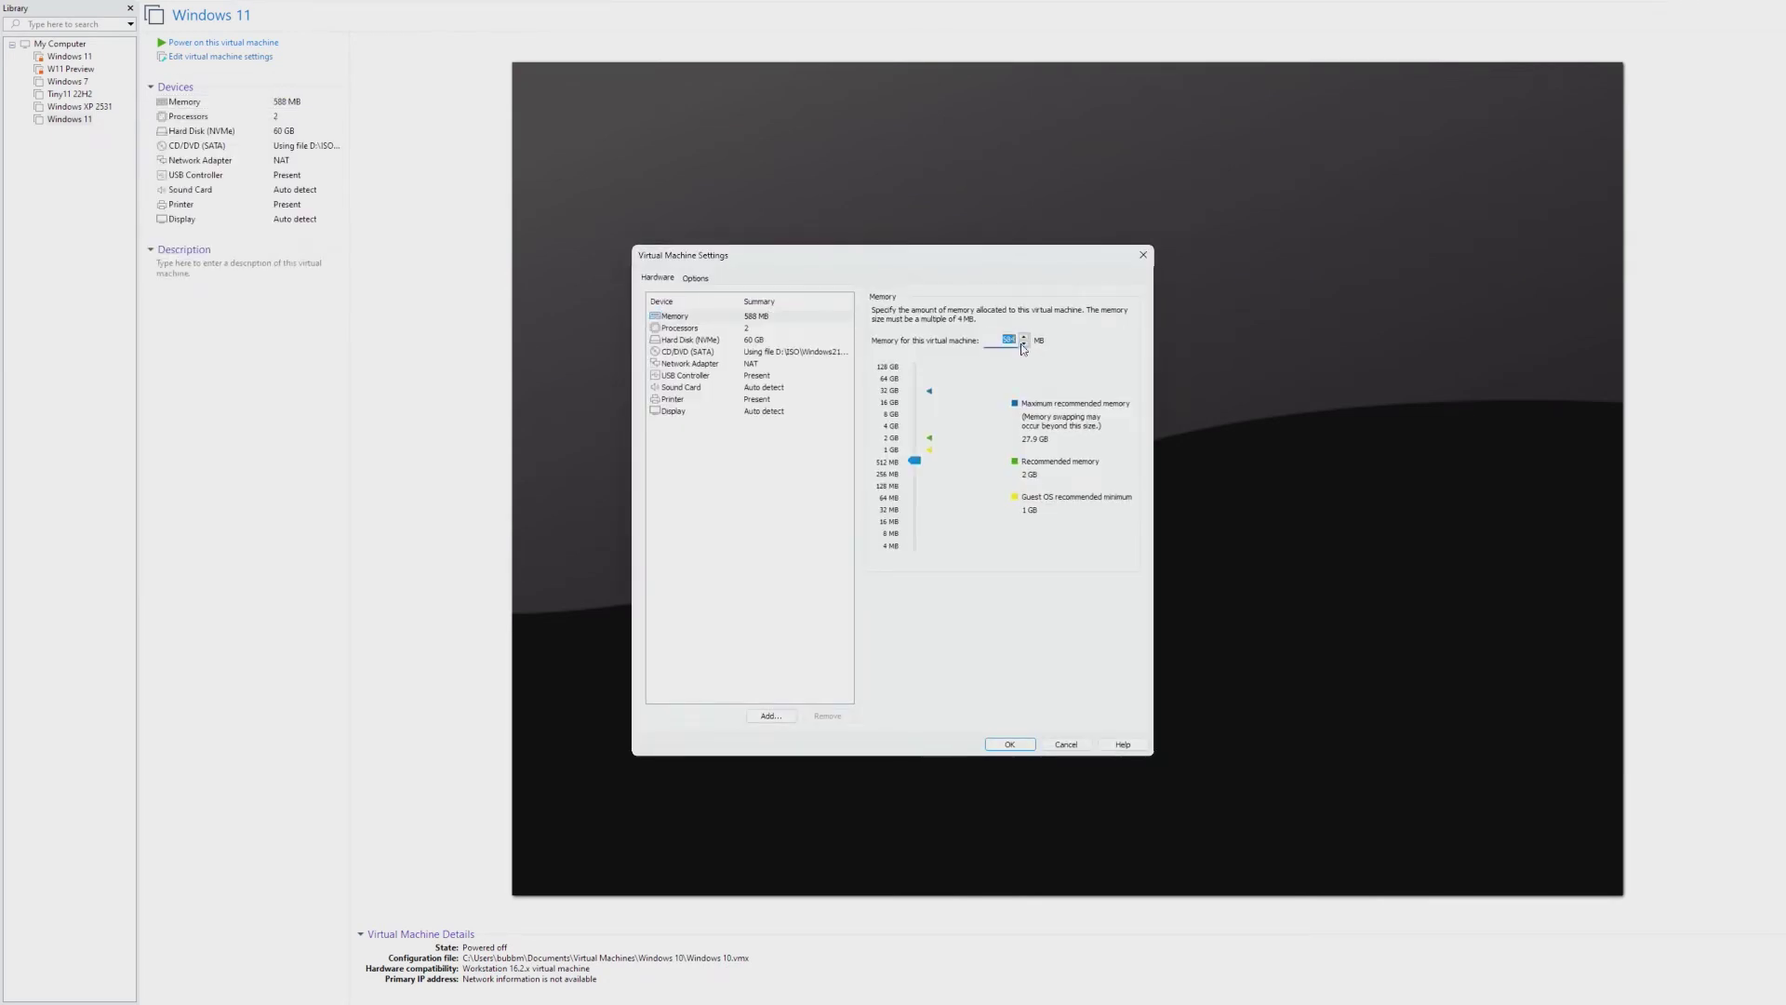
pyautogui.click(1009, 744)
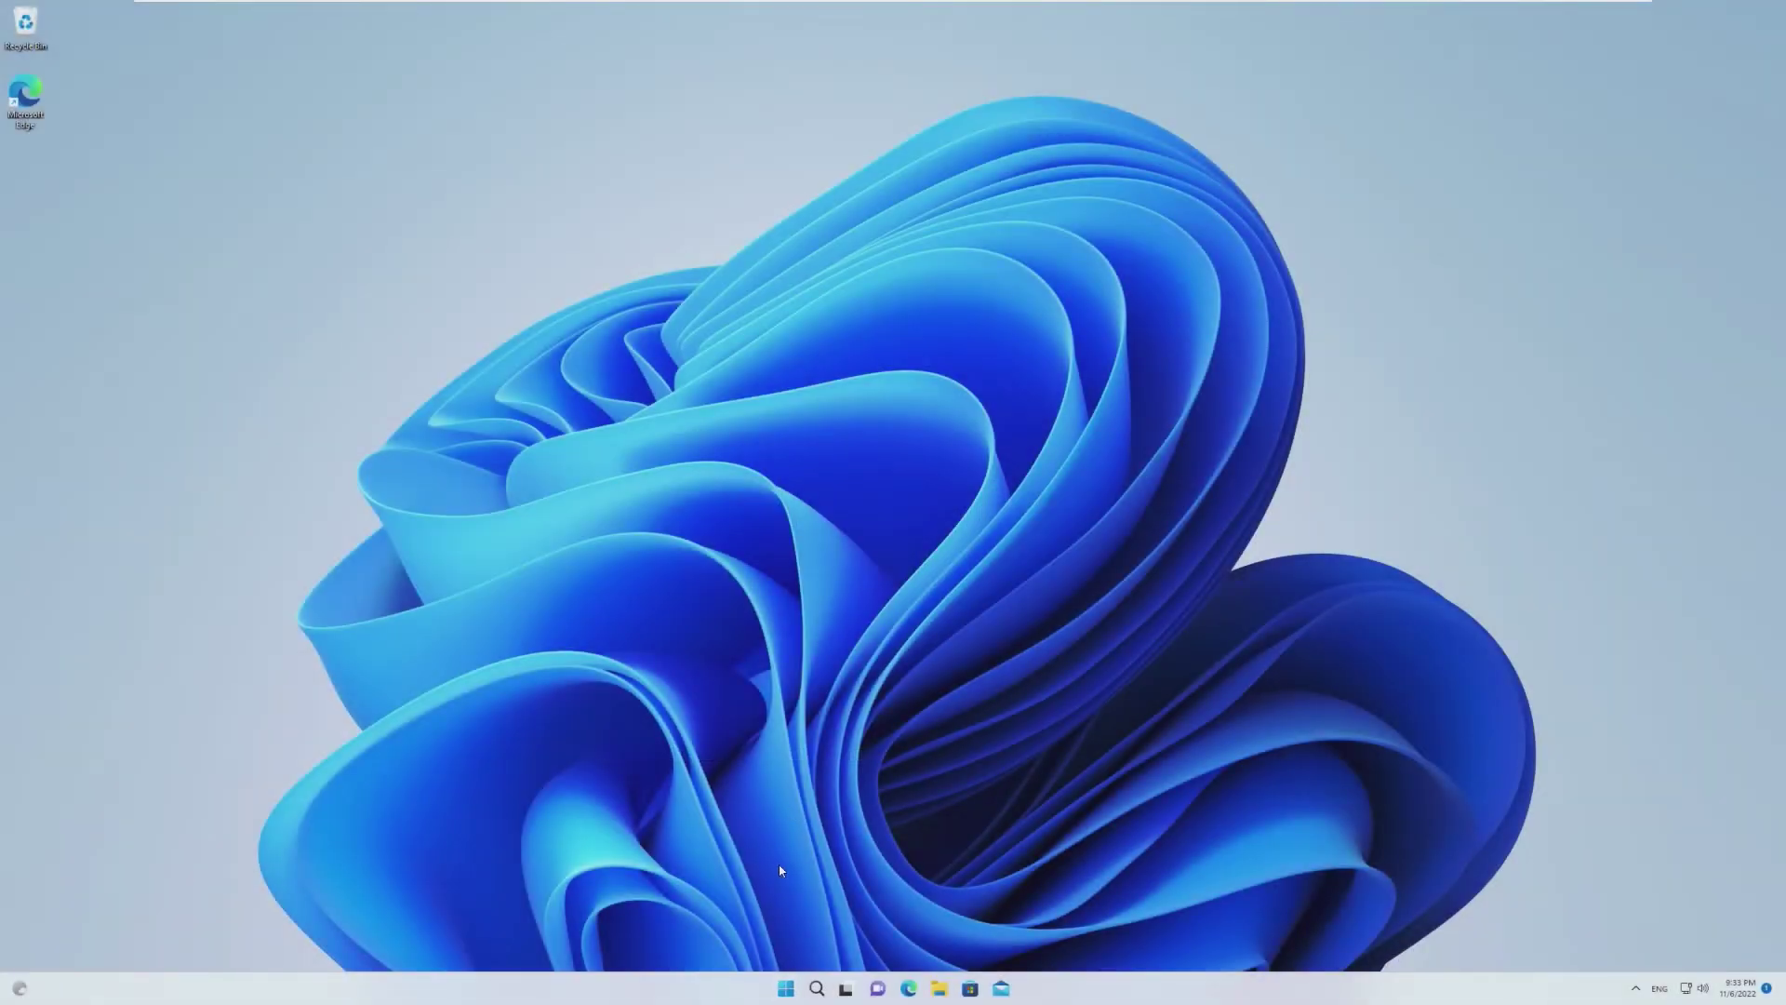
# - Check the guest's memory use in Task Manager's Memory view, then close it
pyautogui.press('super+x')
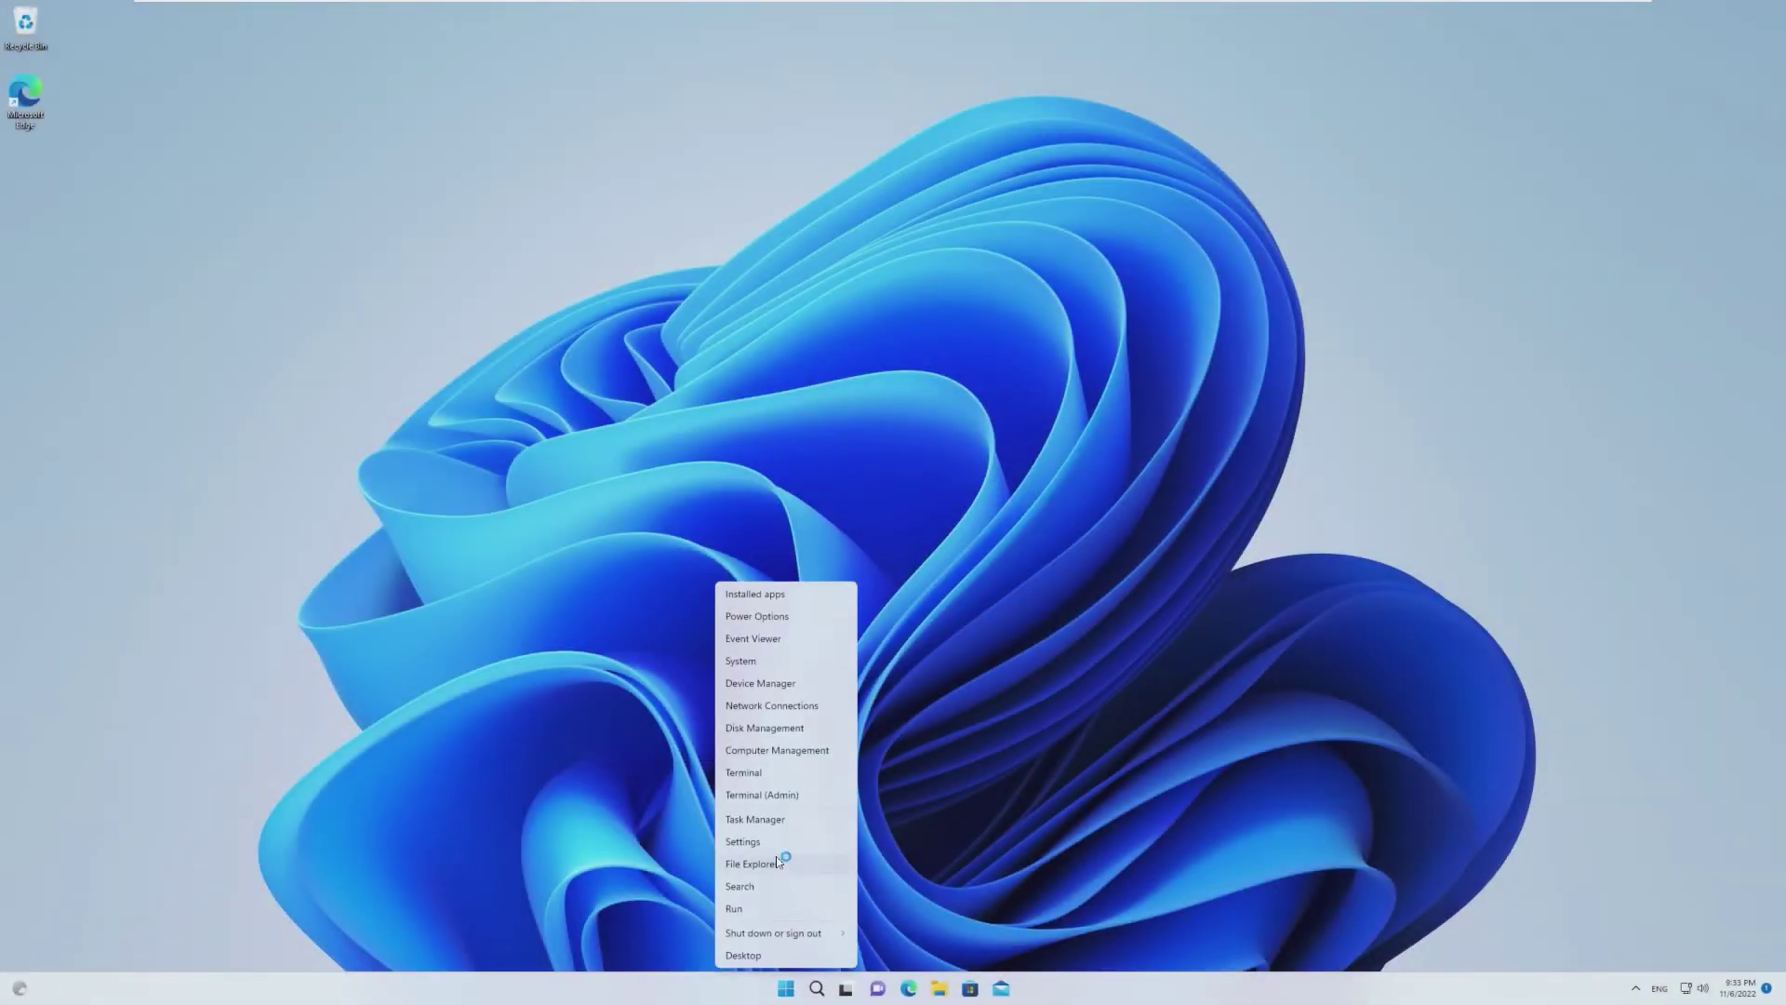
pyautogui.click(778, 861)
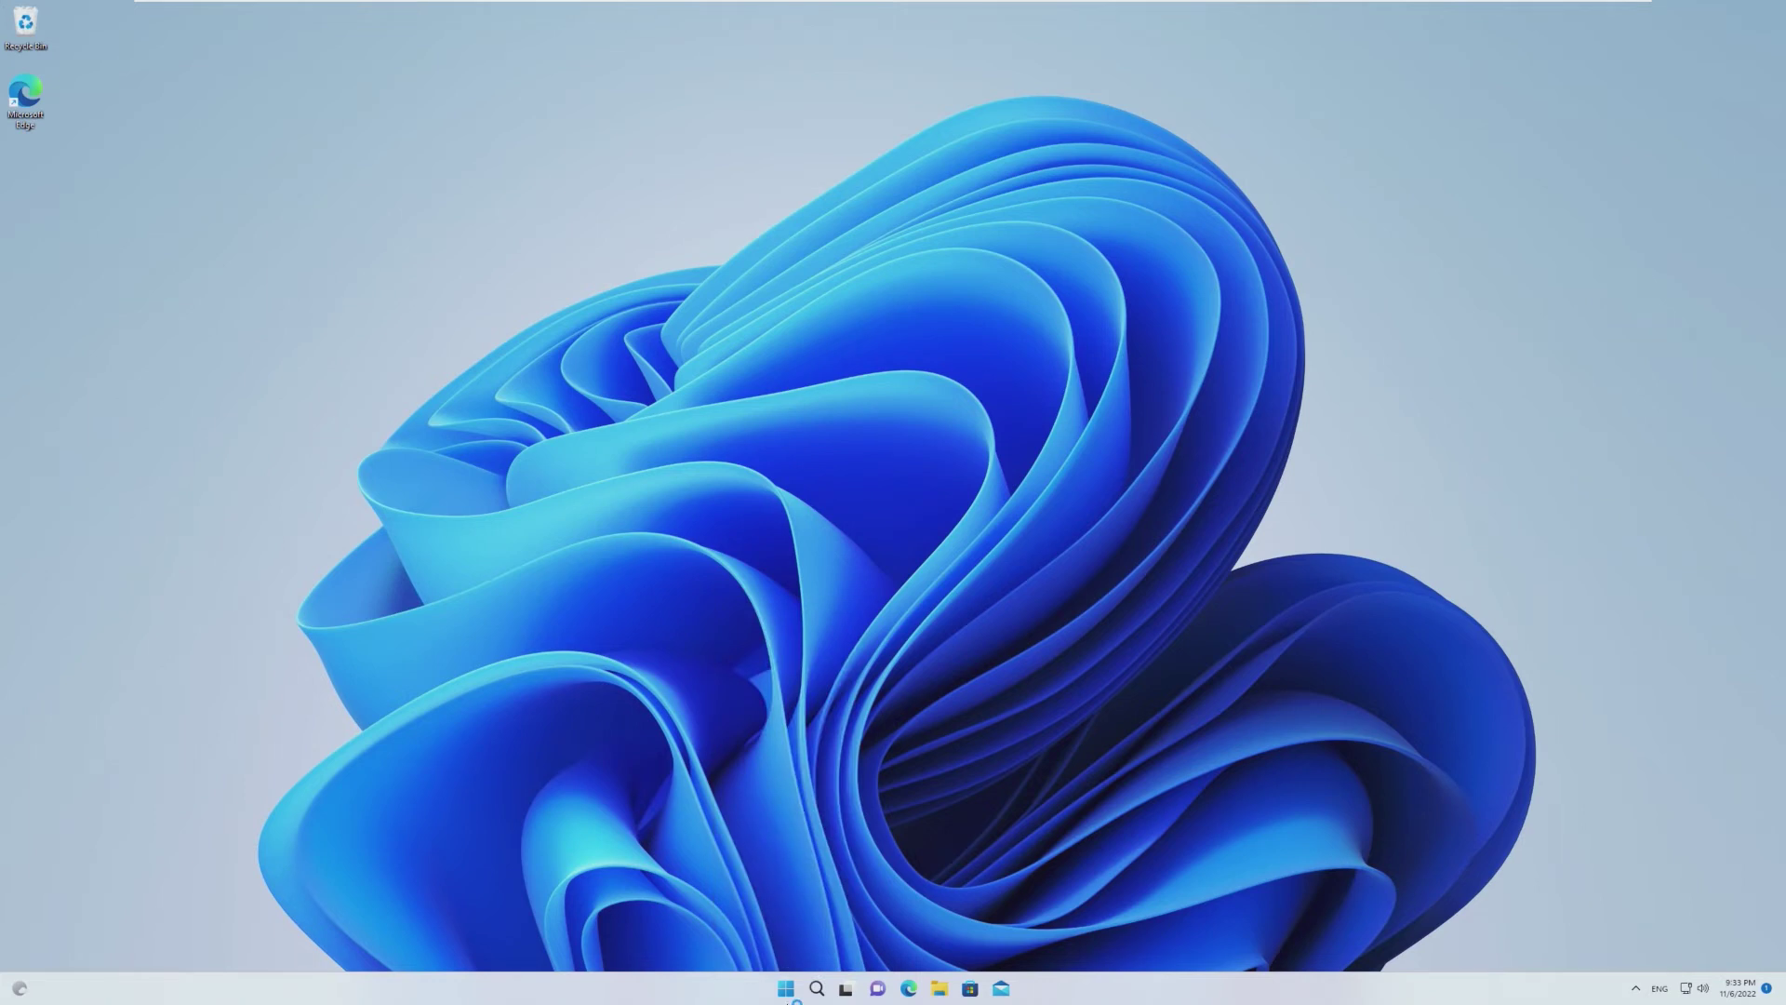
pyautogui.rightClick(786, 989)
pyautogui.click(760, 820)
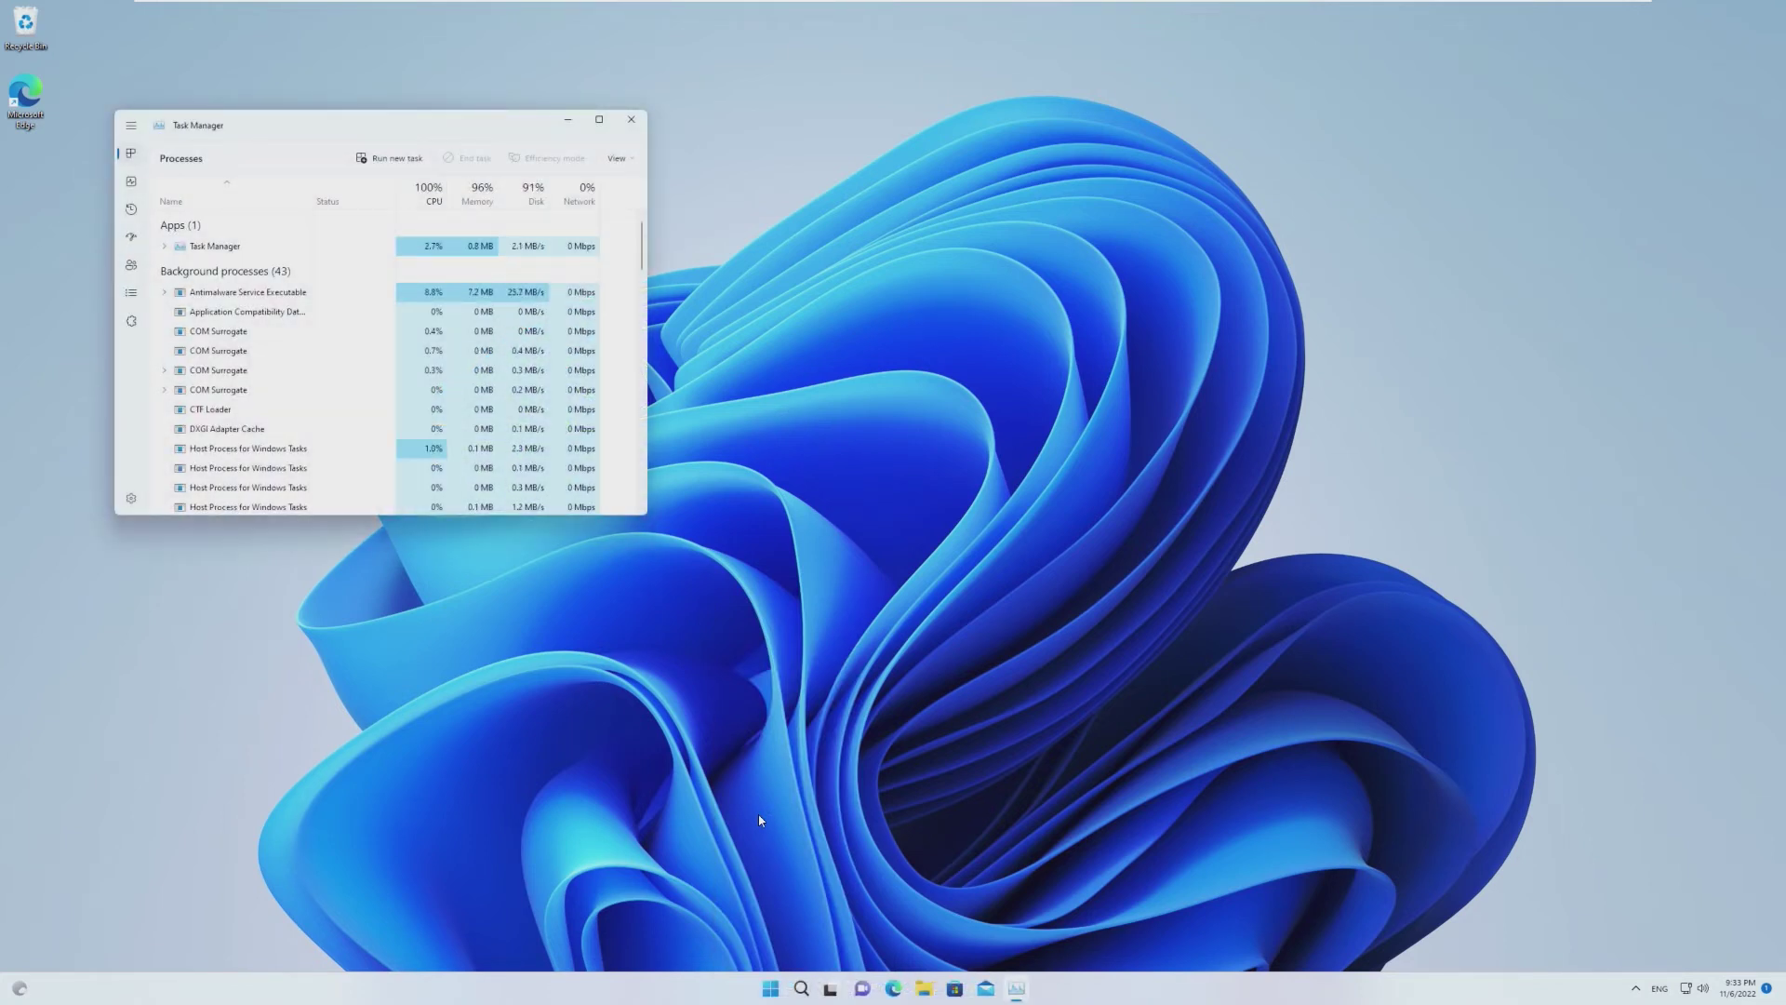
pyautogui.click(131, 183)
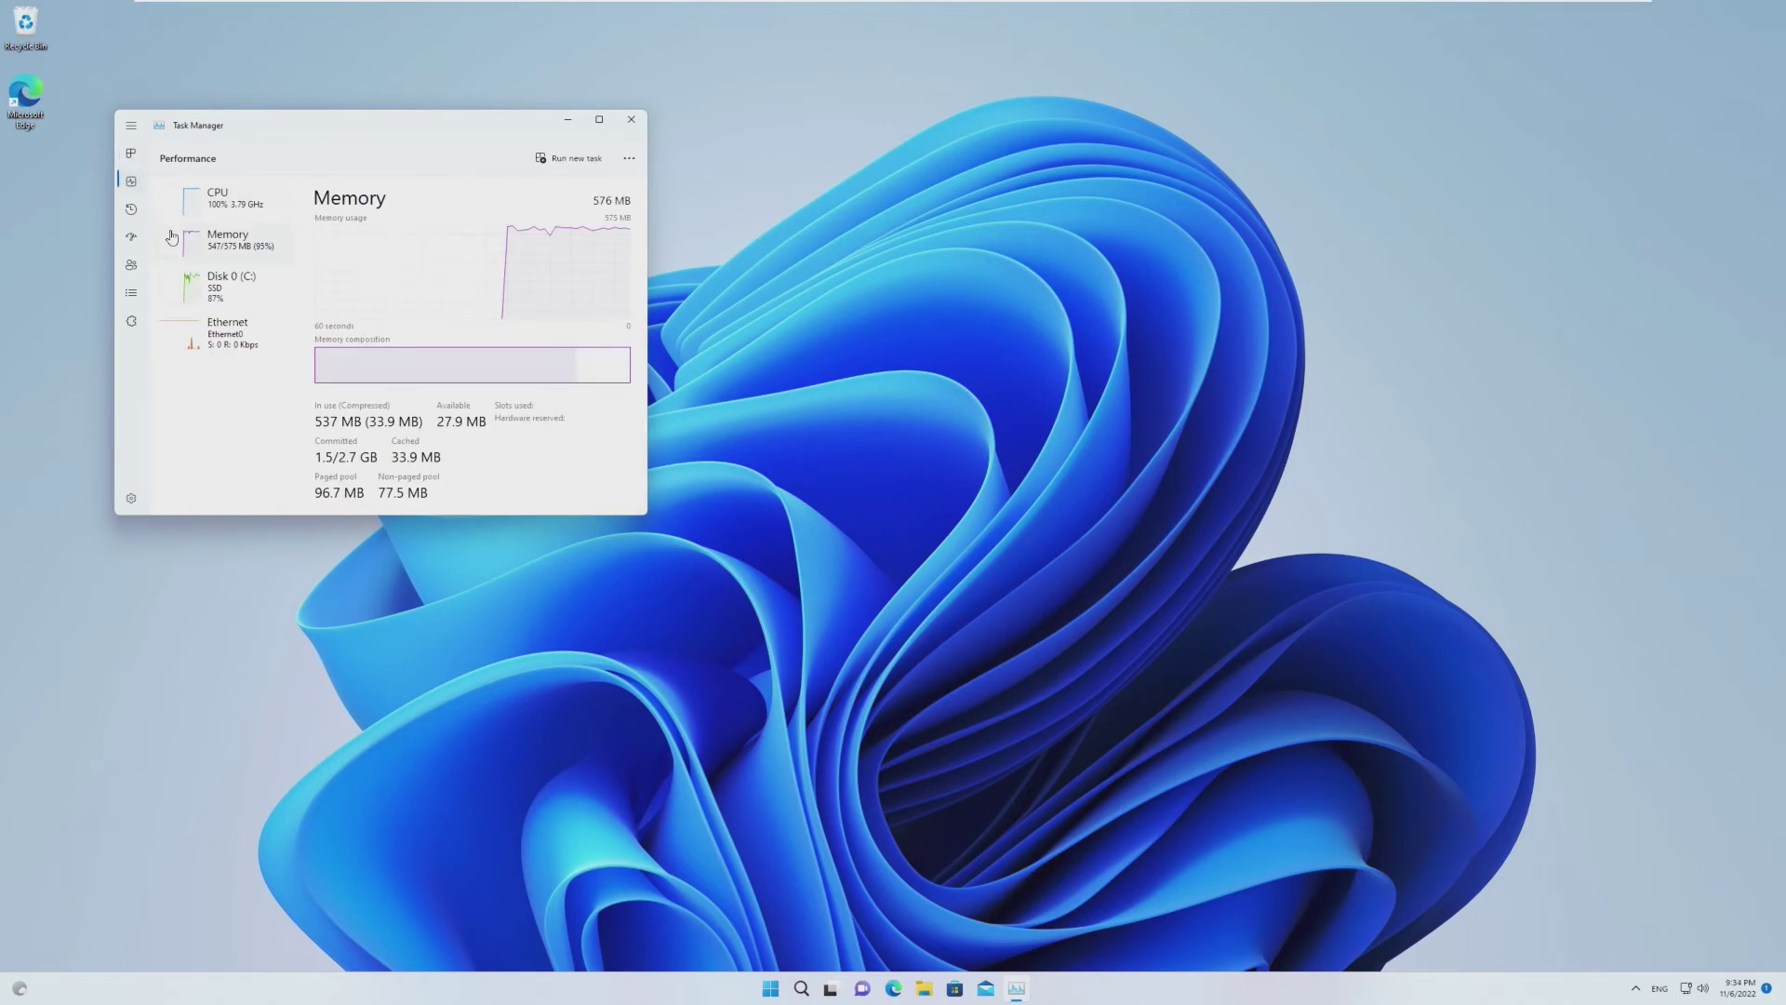
pyautogui.click(631, 119)
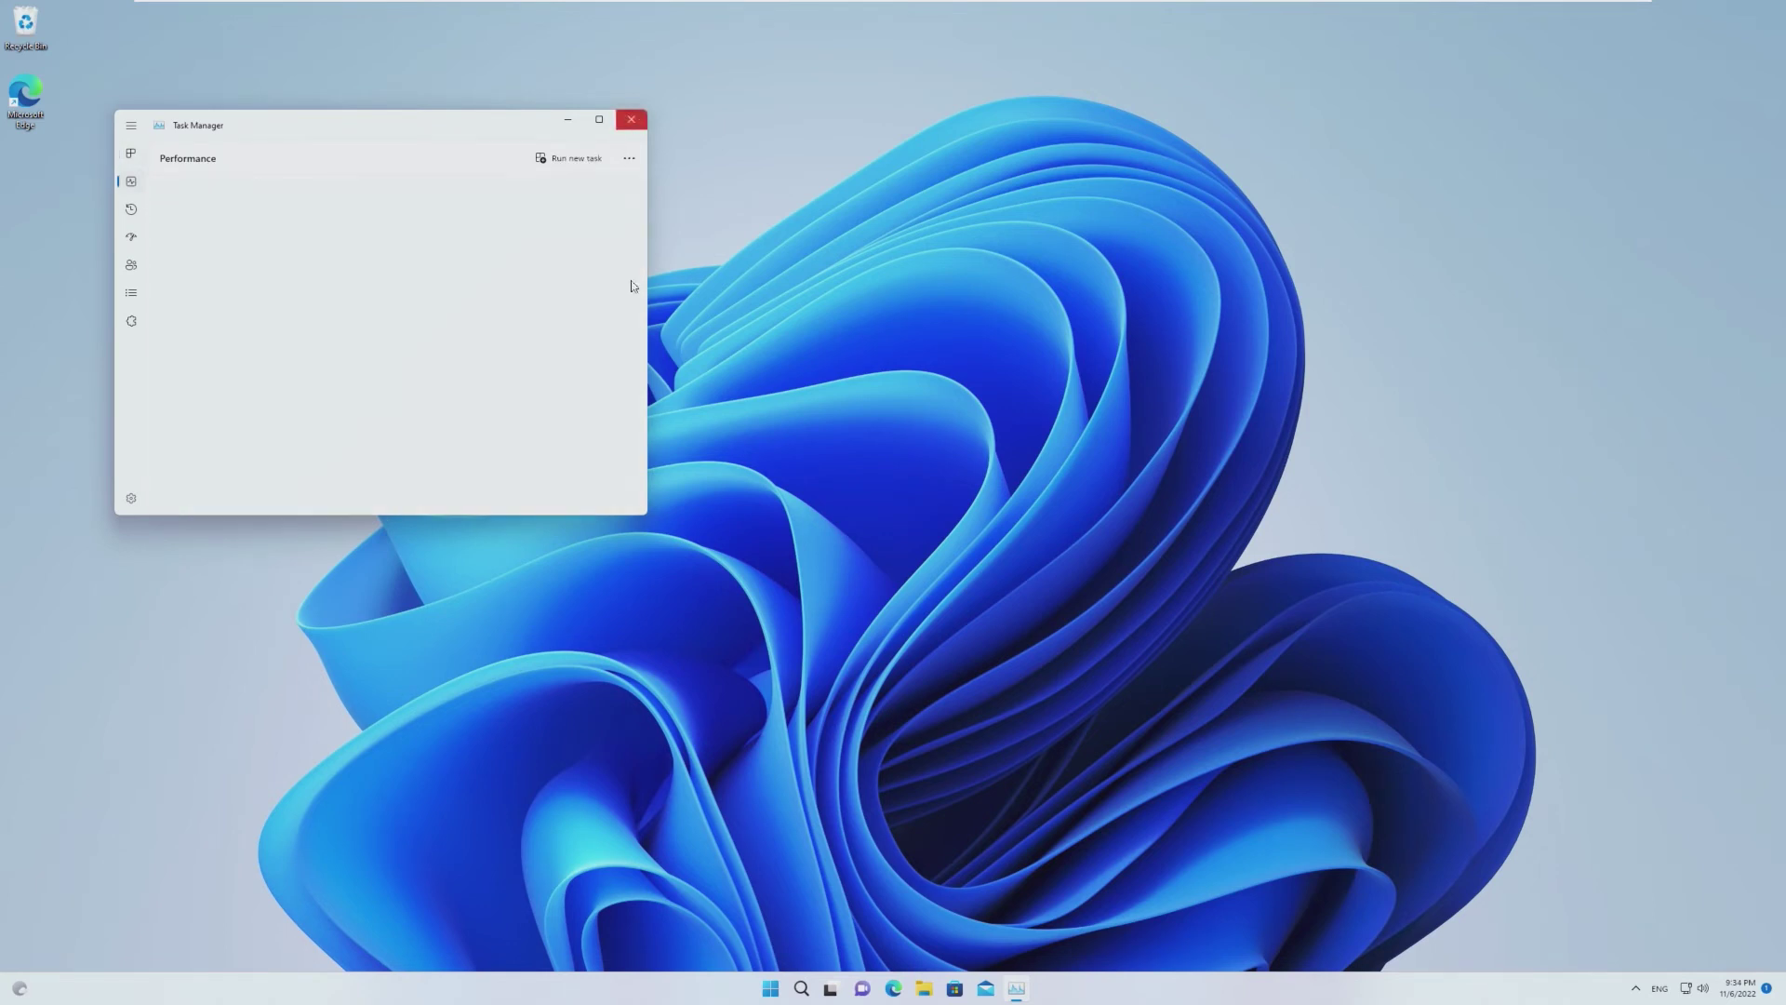
# - Power off the Windows 11 VM and confirm the power-off dialog
pyautogui.moveTo(363, 7)
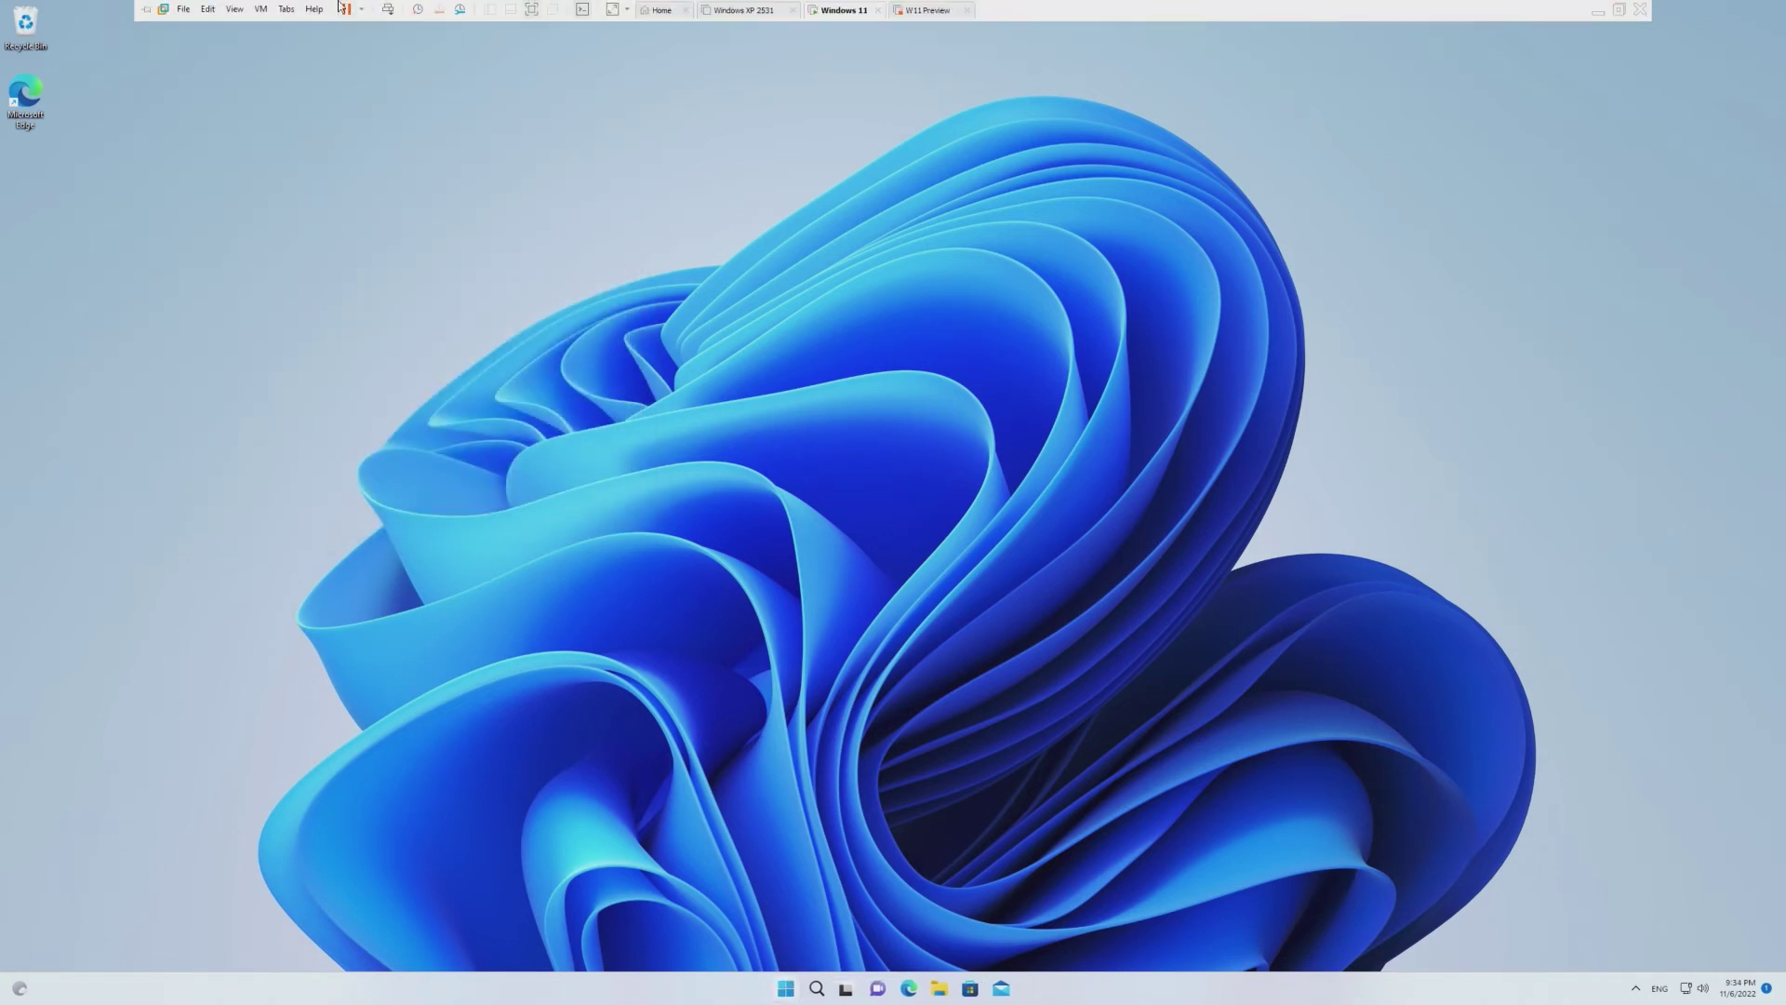
pyautogui.press('super')
pyautogui.click(361, 10)
pyautogui.click(382, 111)
pyautogui.click(930, 554)
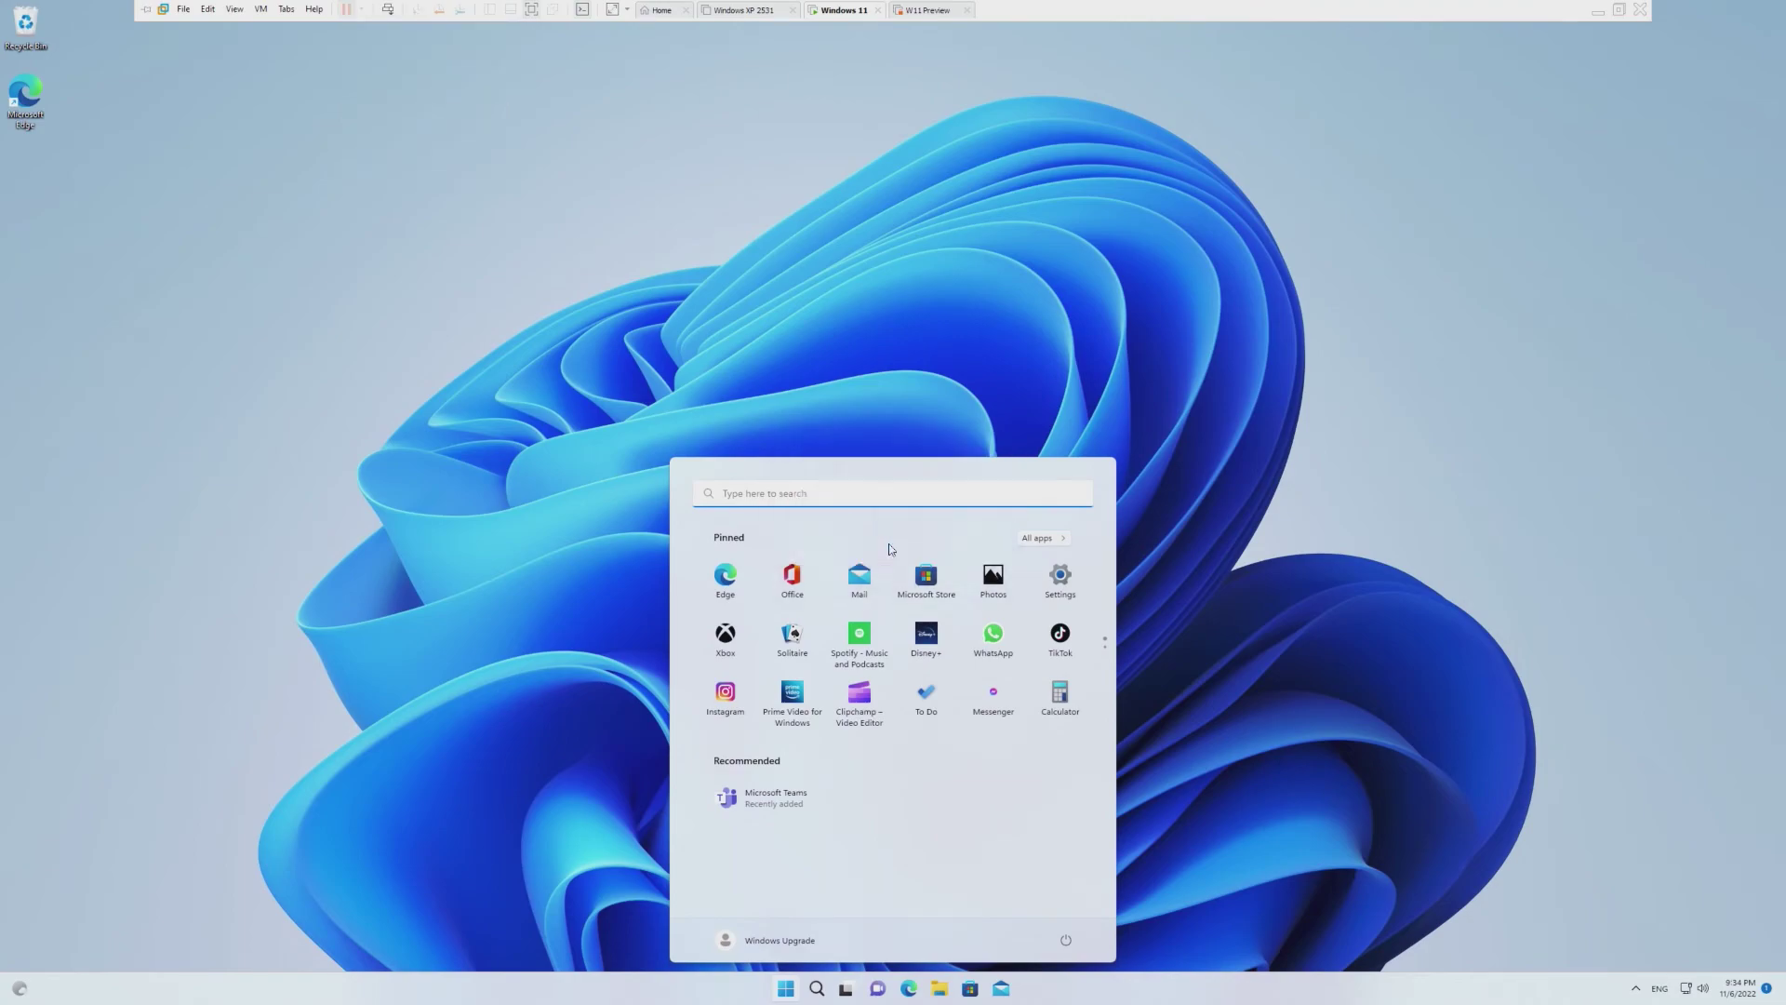
# - Set the VM's memory to 568 MB and start the VM
pyautogui.doubleClick(214, 103)
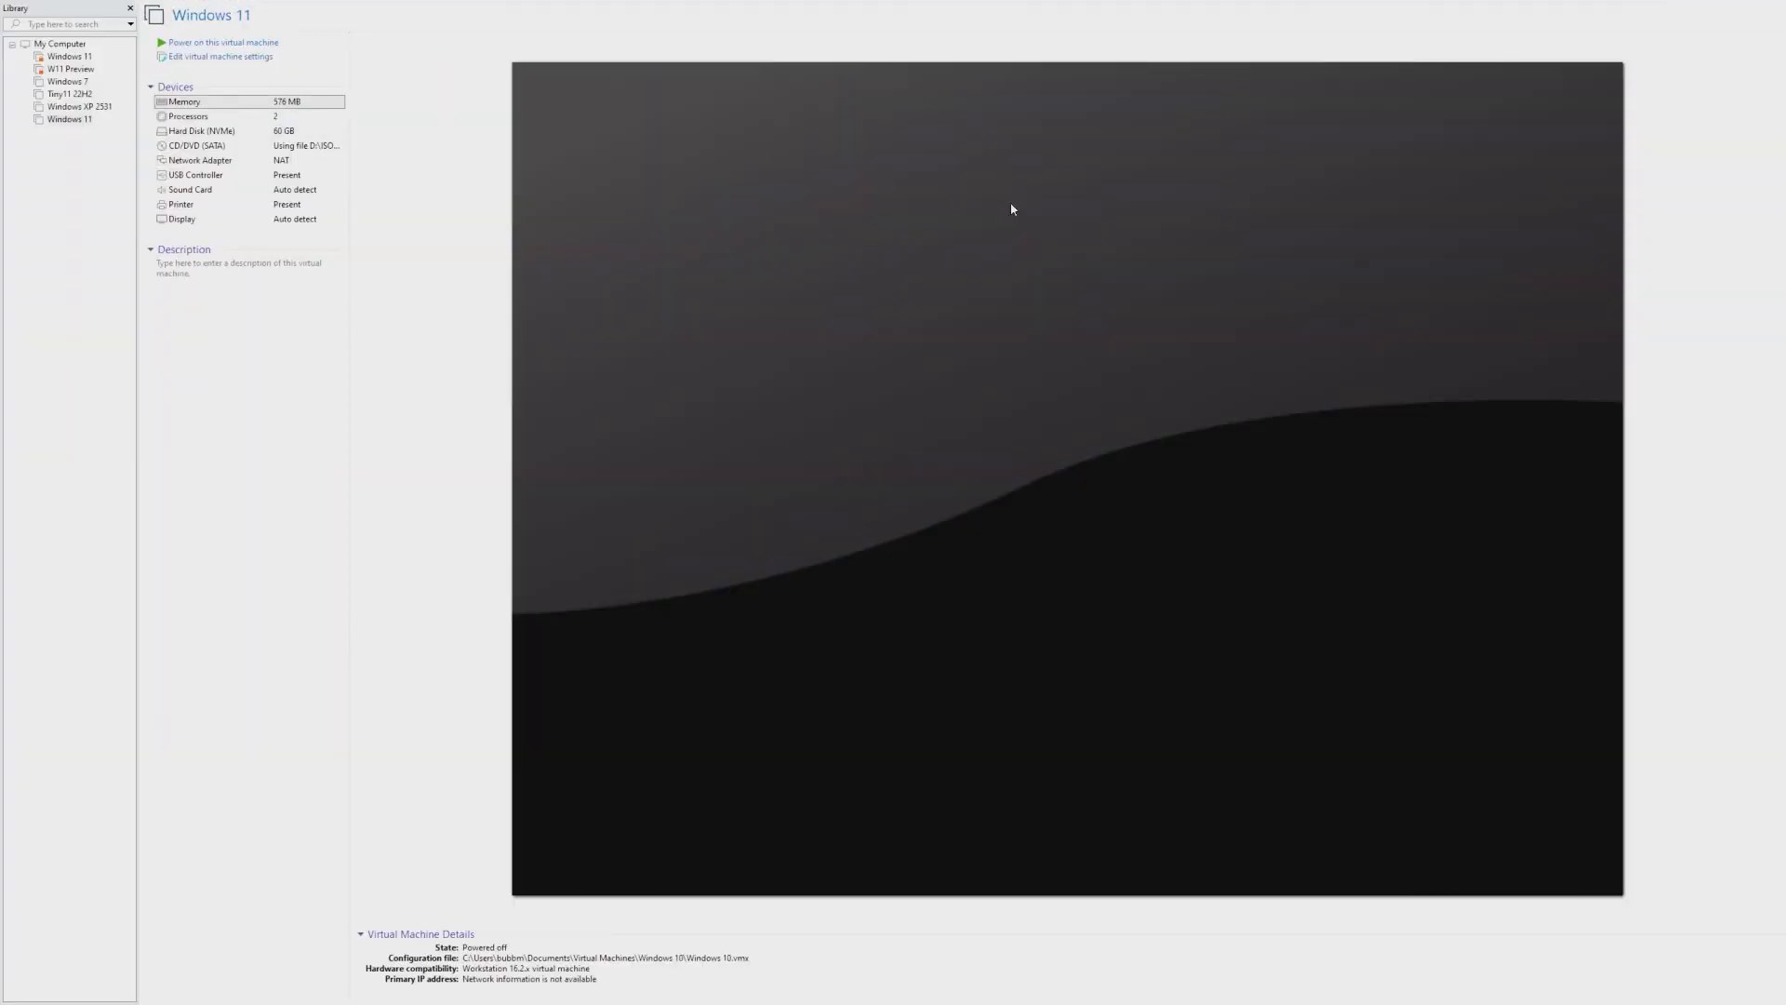
pyautogui.click(1023, 344)
pyautogui.click(1024, 344)
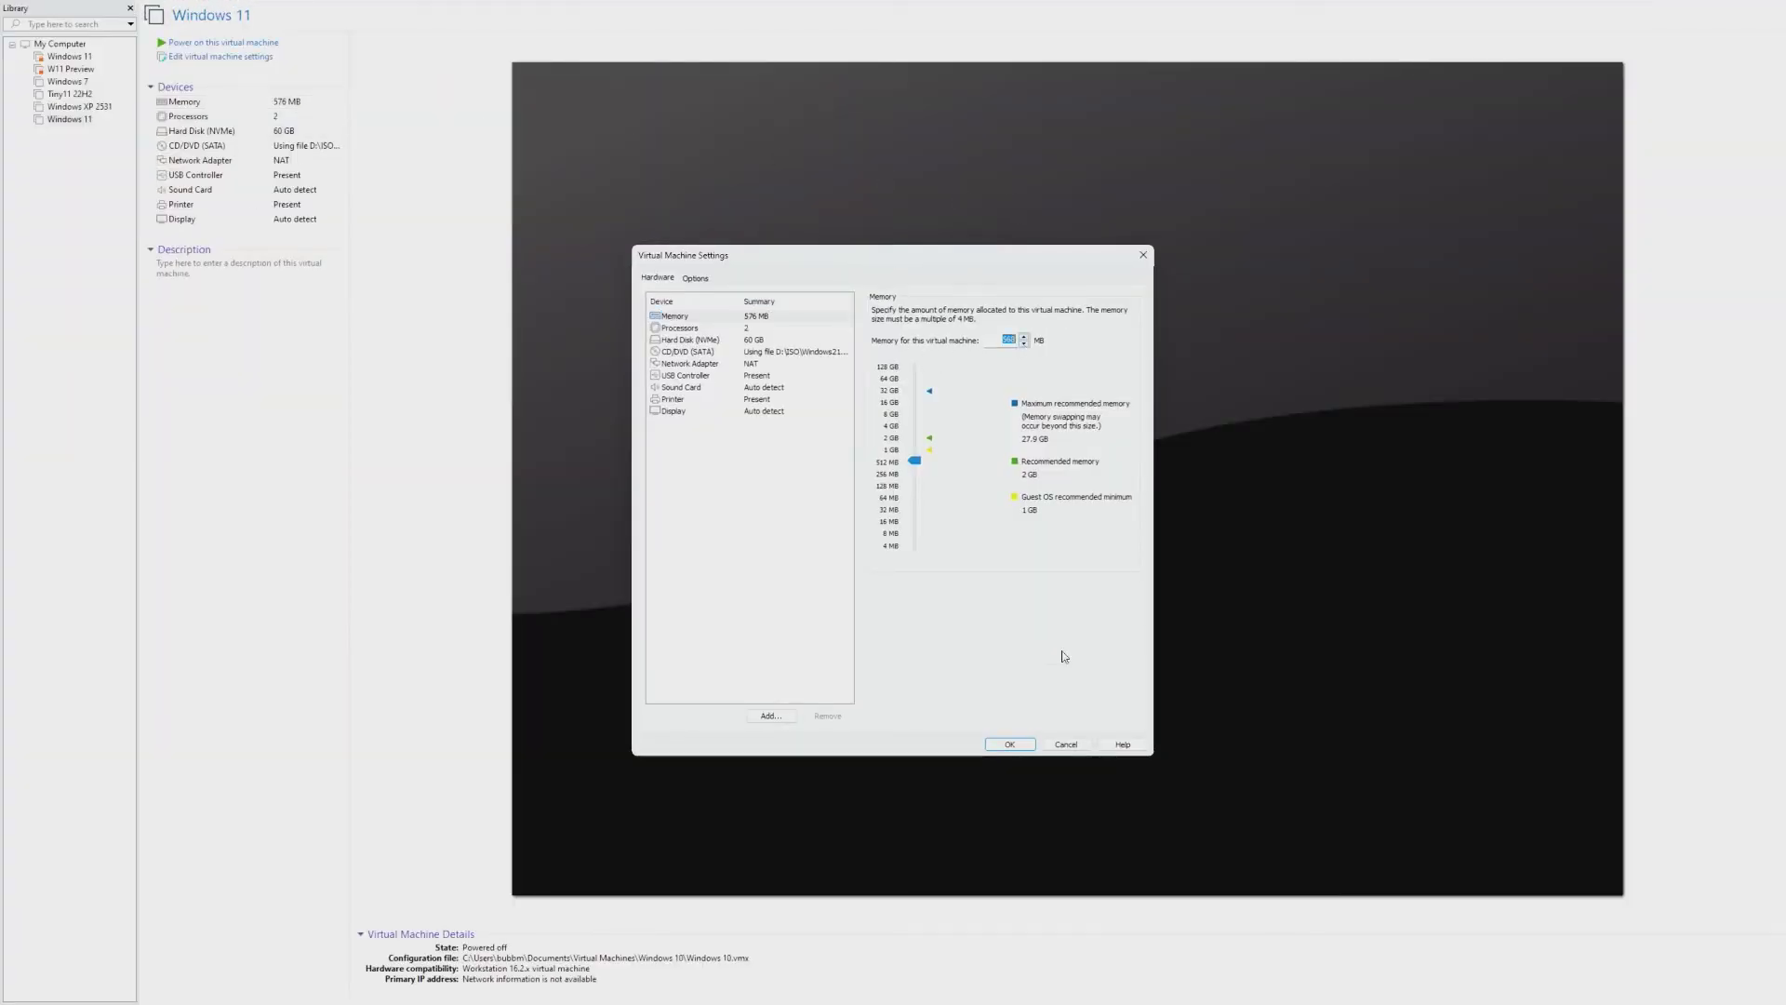
pyautogui.click(1014, 741)
pyautogui.click(219, 43)
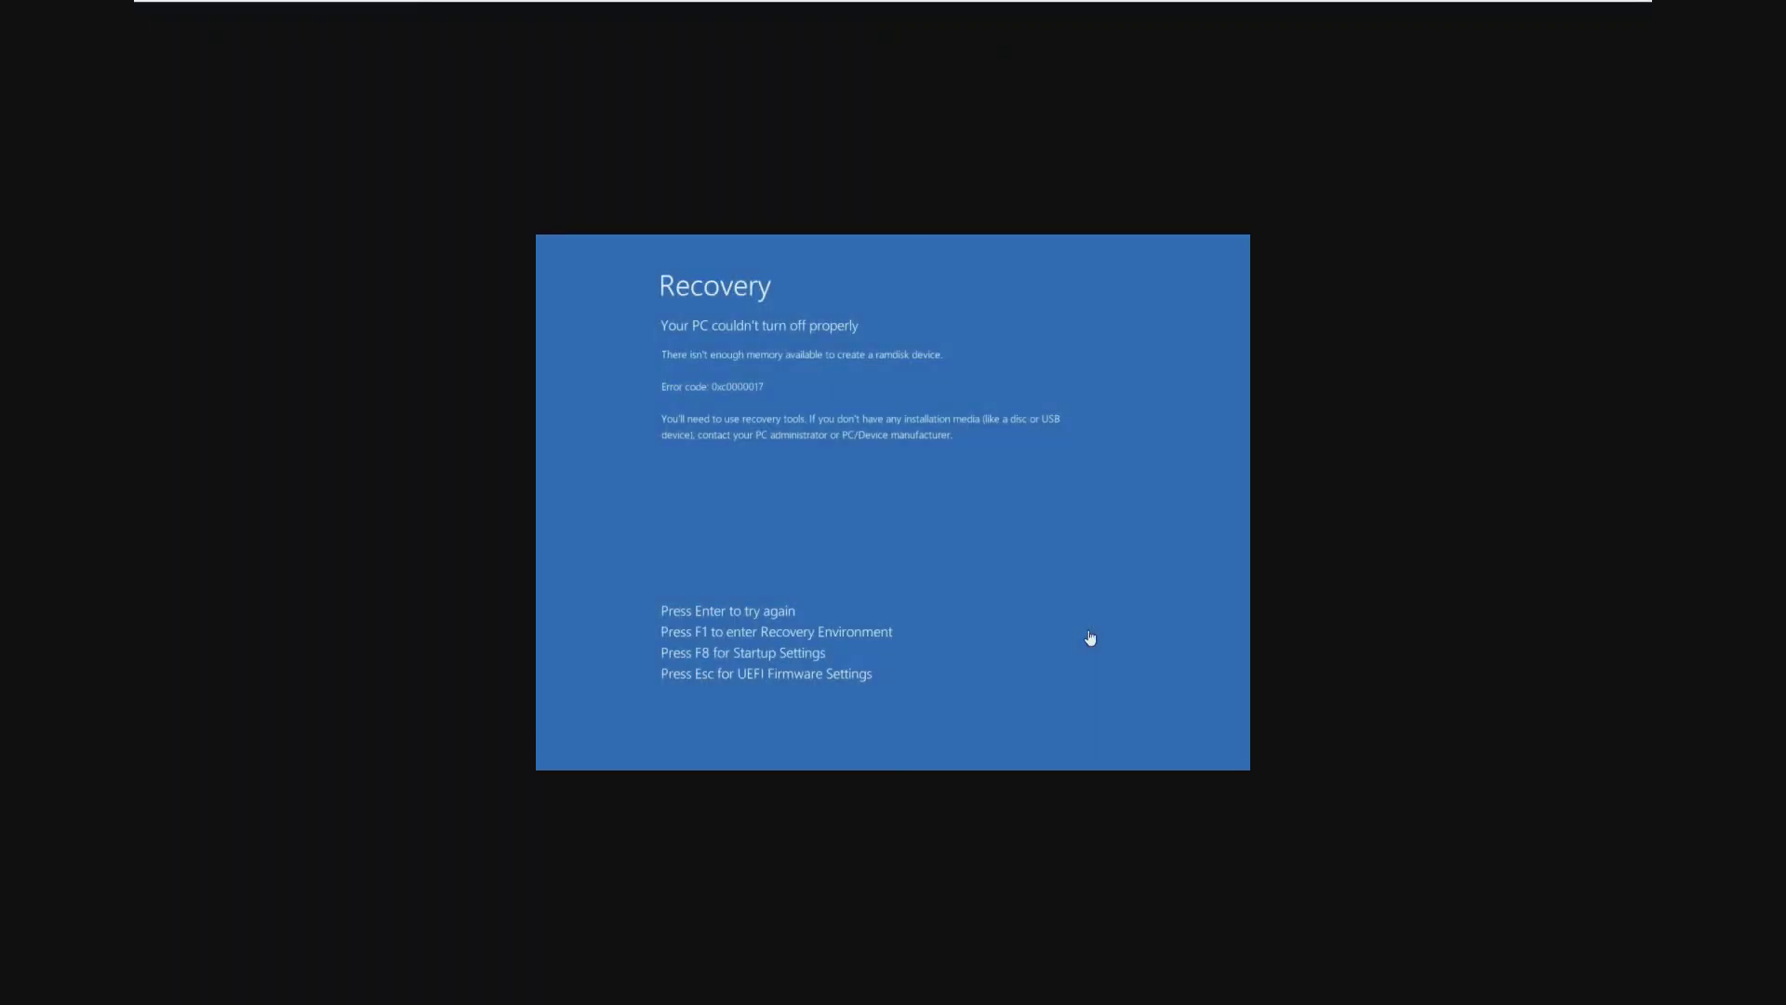
# - Power off the VM at the recovery error and save its memory at 572 MB
pyautogui.moveTo(492, 5)
pyautogui.click(361, 9)
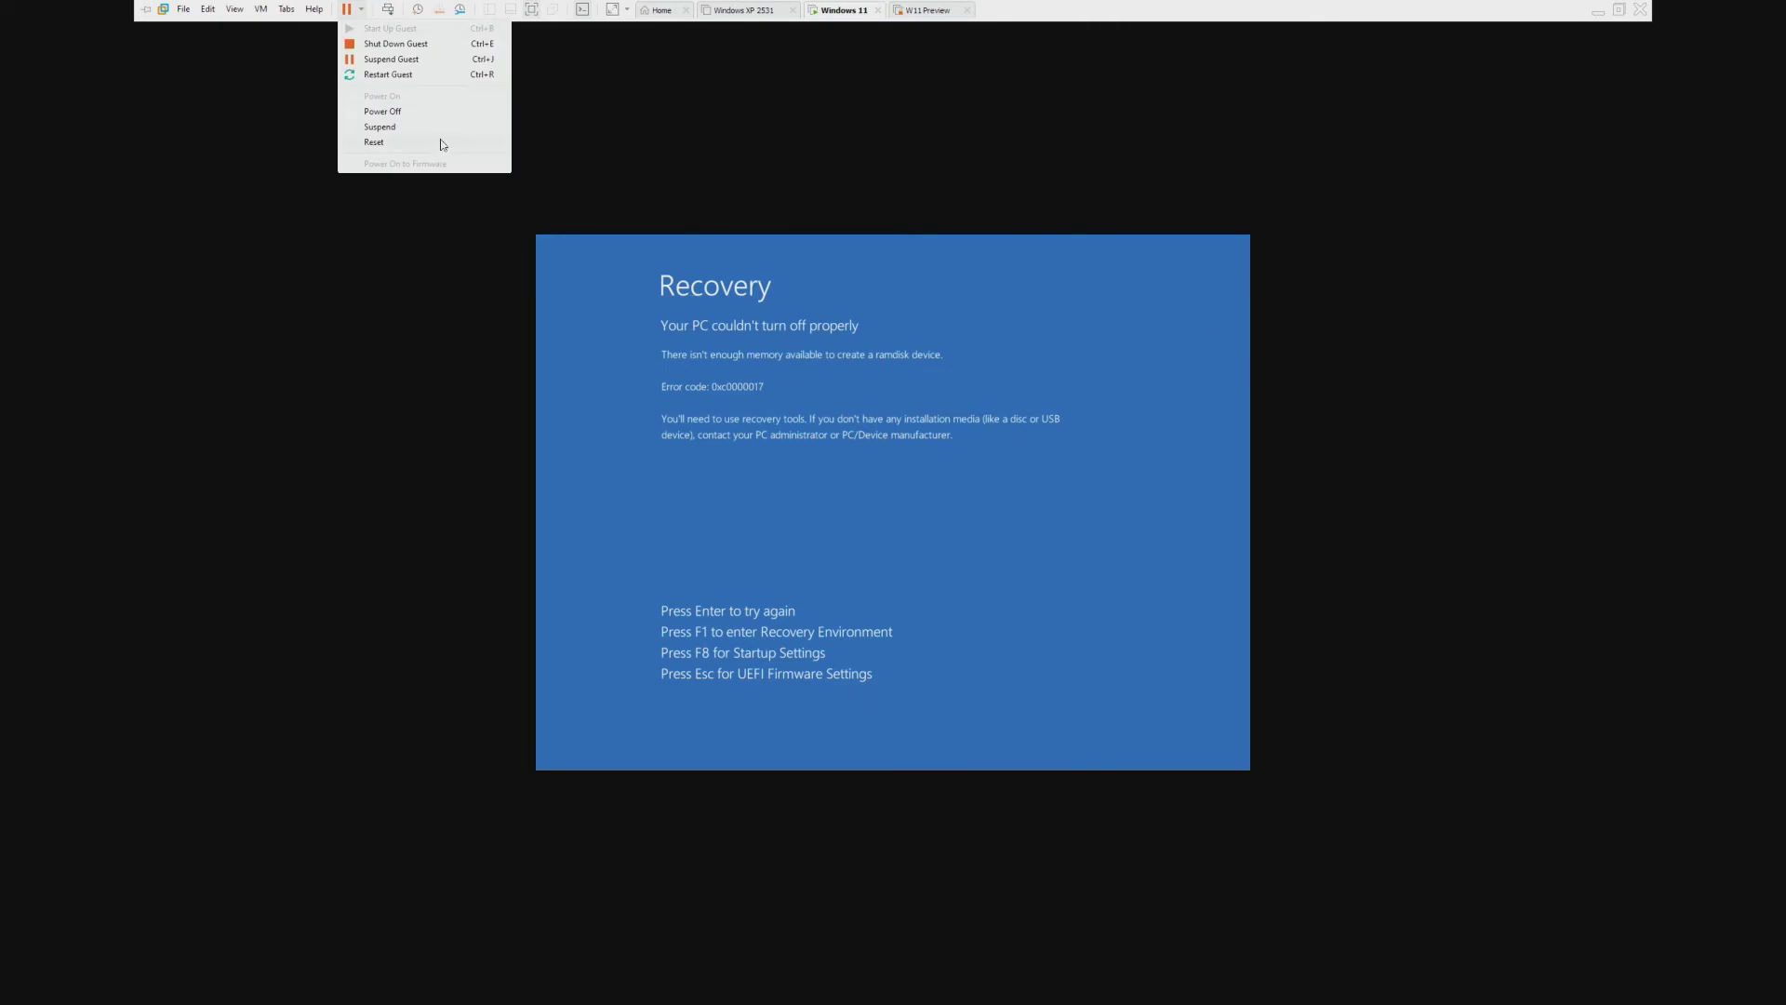
pyautogui.click(436, 113)
pyautogui.click(933, 547)
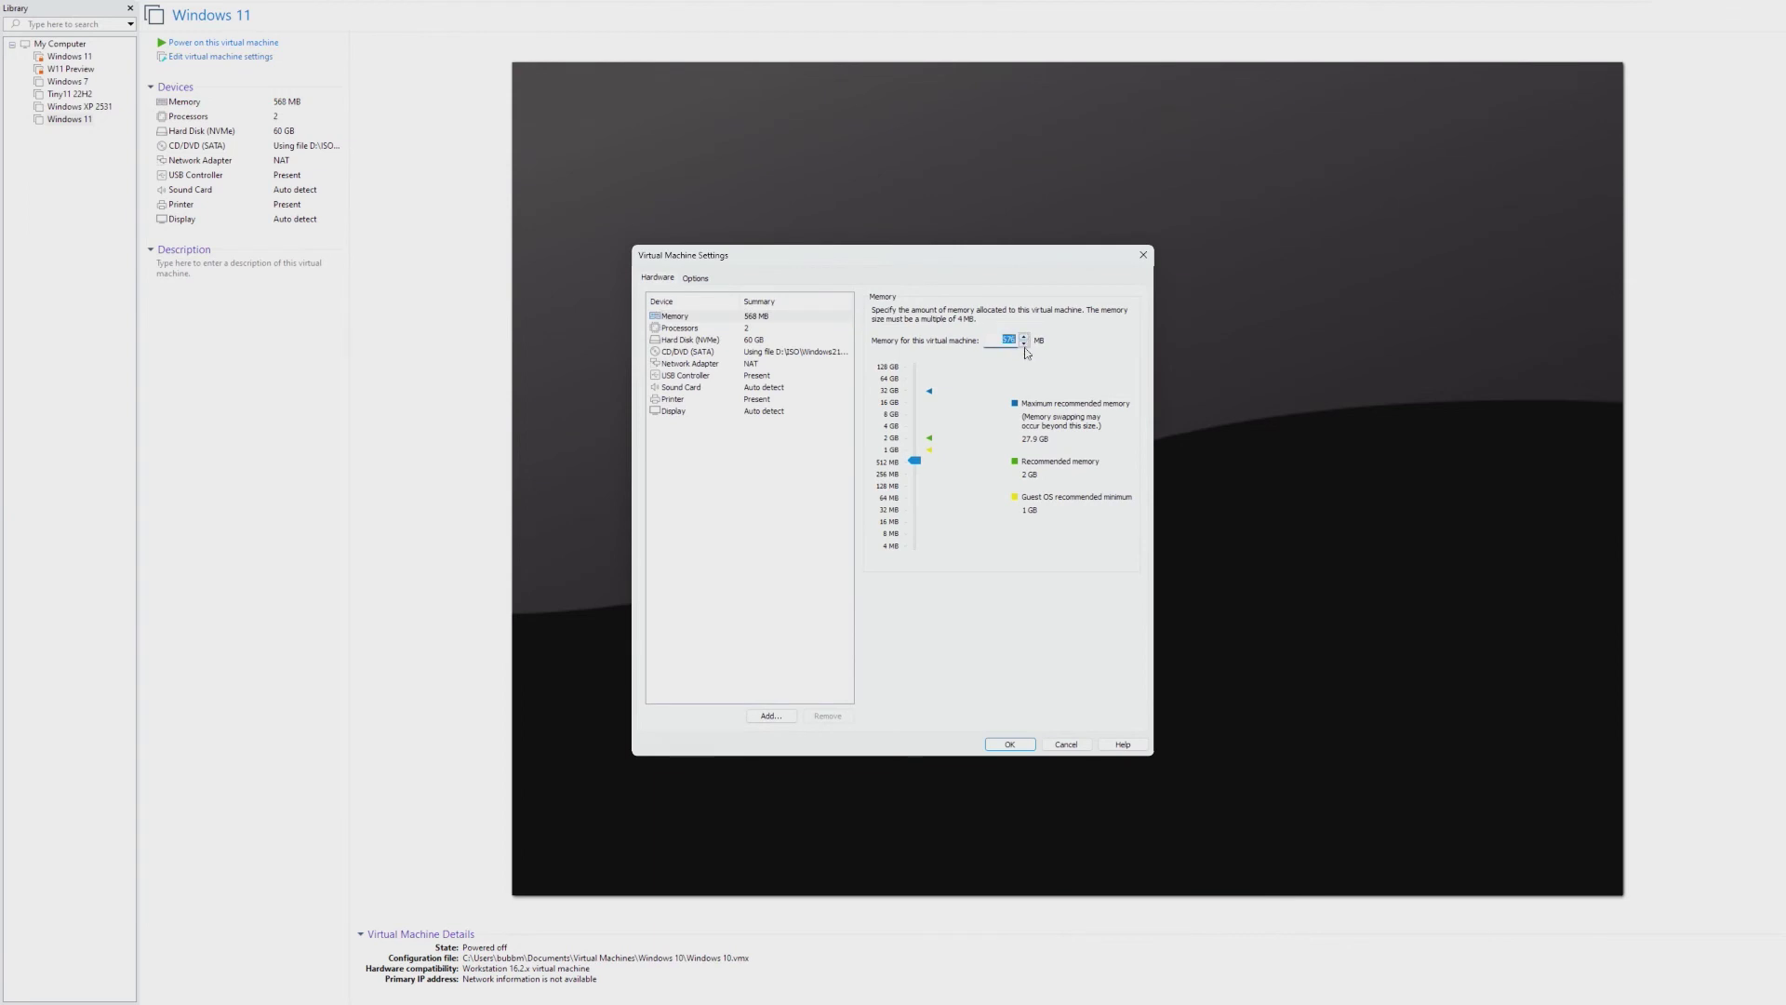
pyautogui.click(1010, 744)
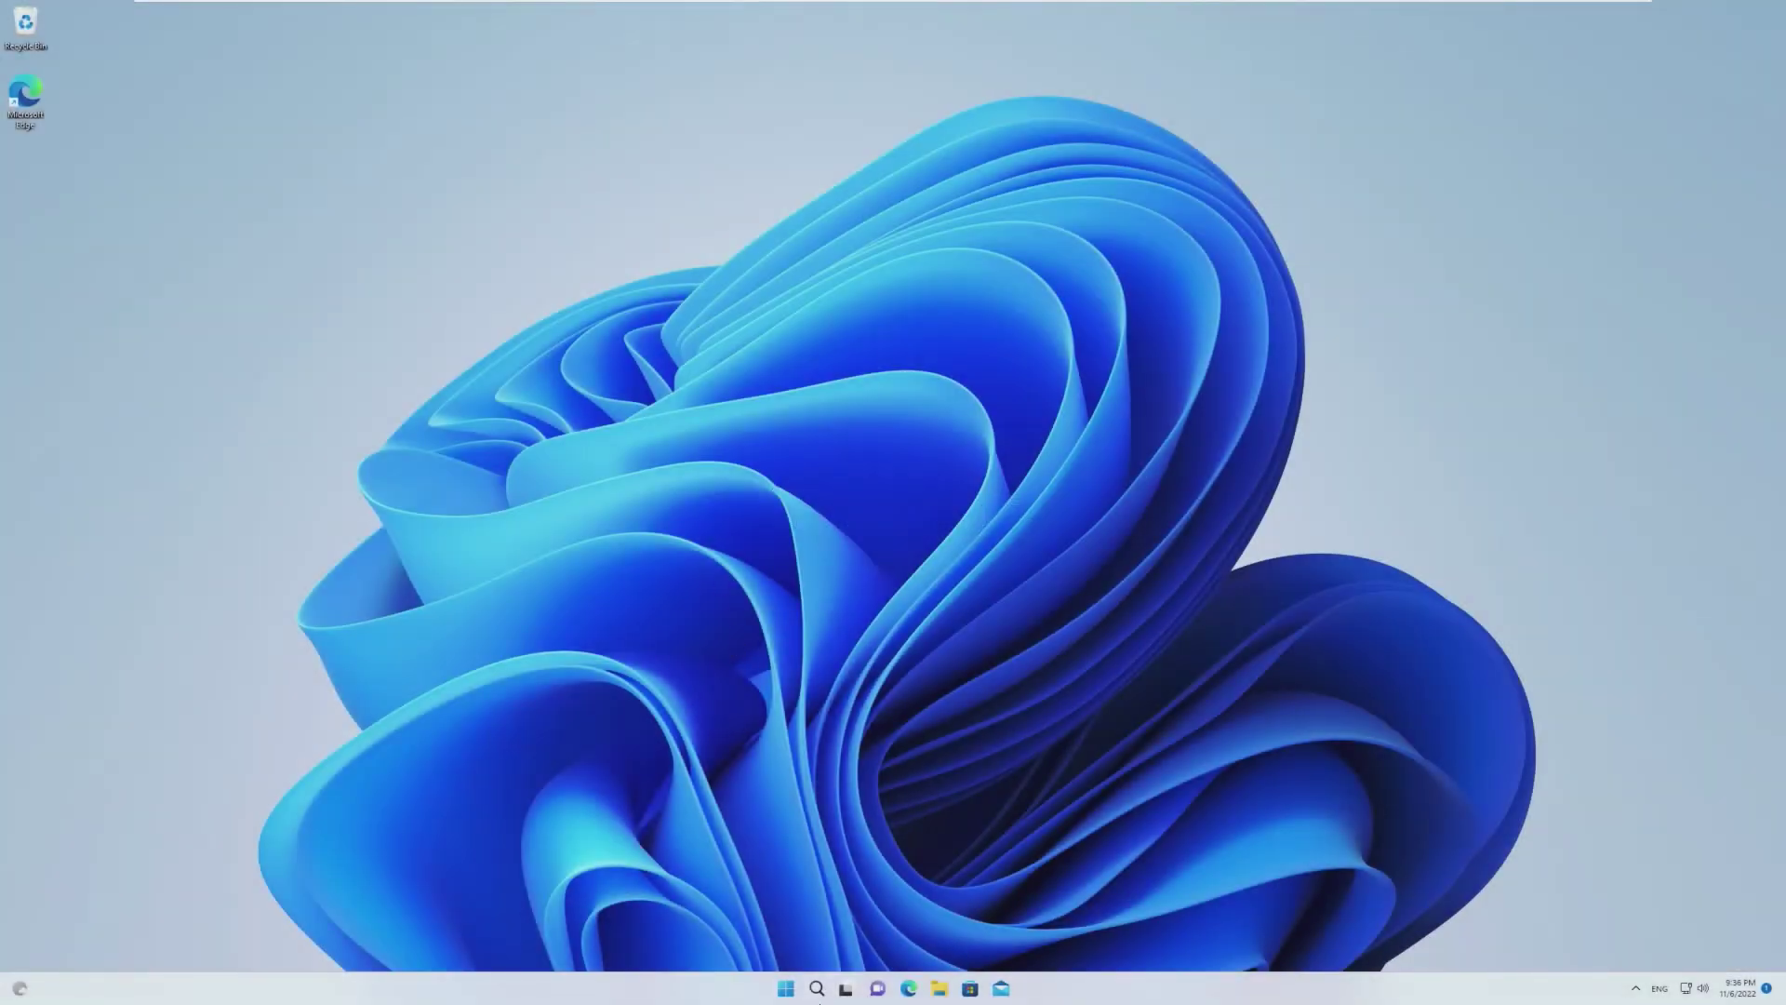
# - Confirm the 572 MB guest's memory use in Task Manager, then close it
pyautogui.press('super+x')
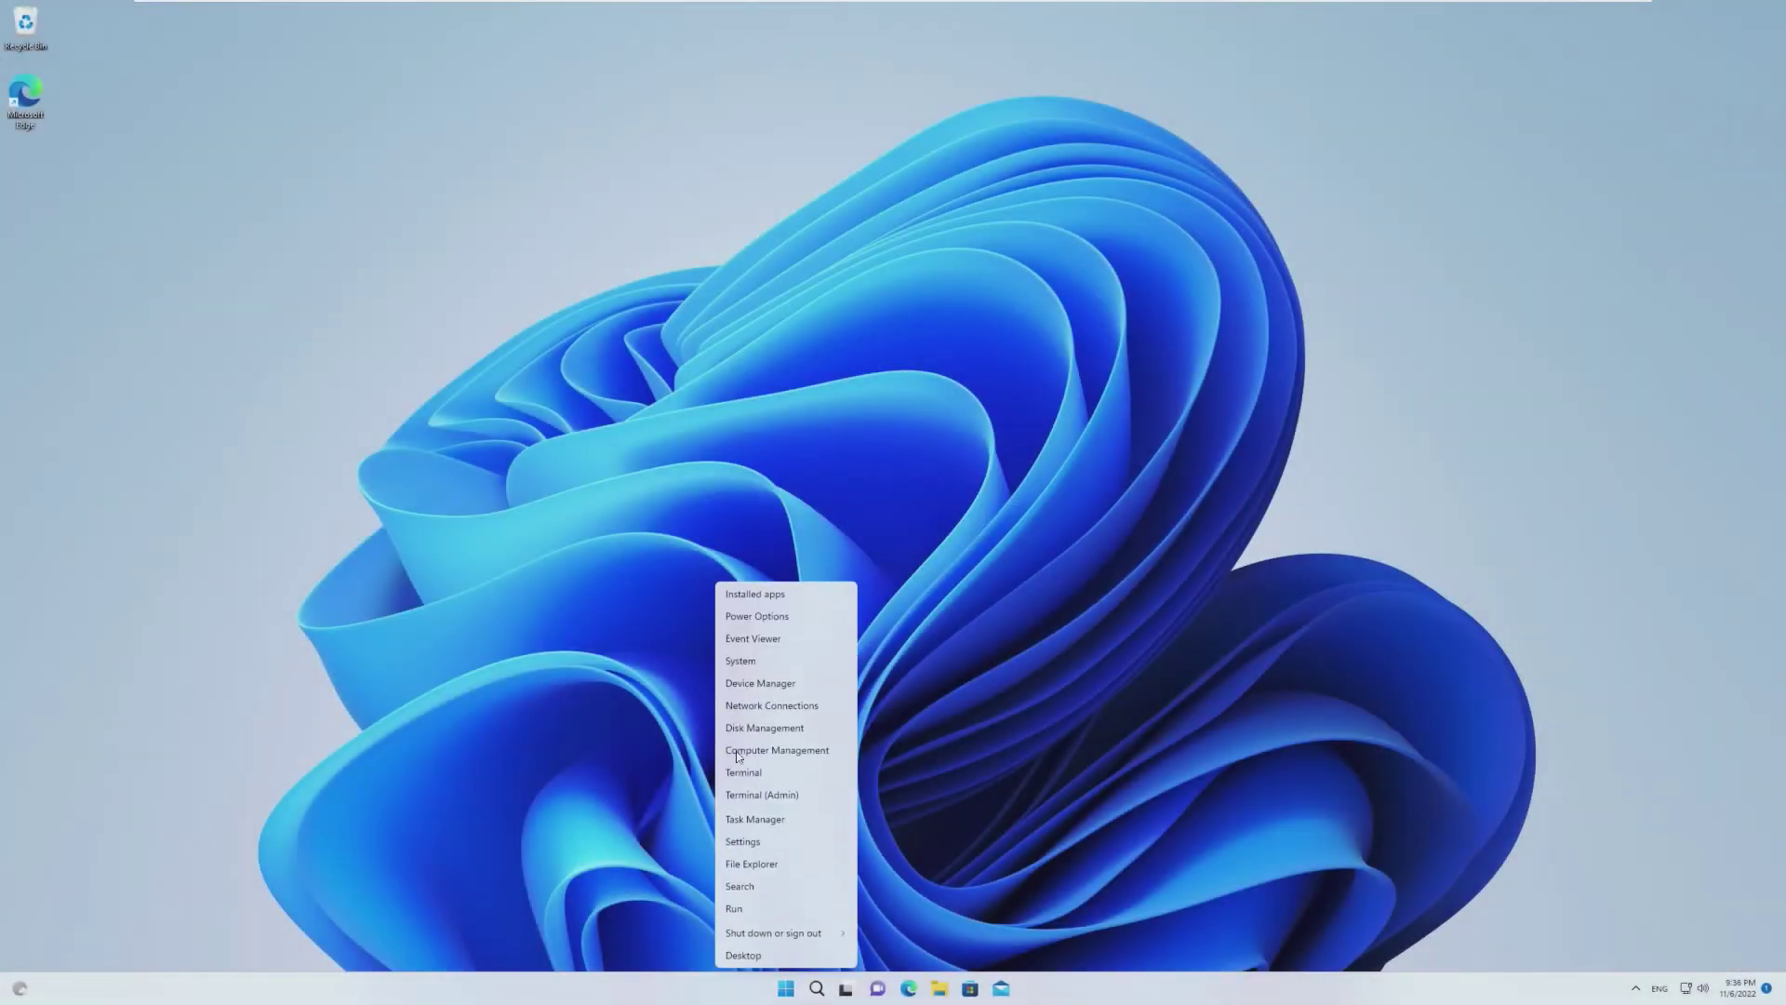
pyautogui.click(799, 821)
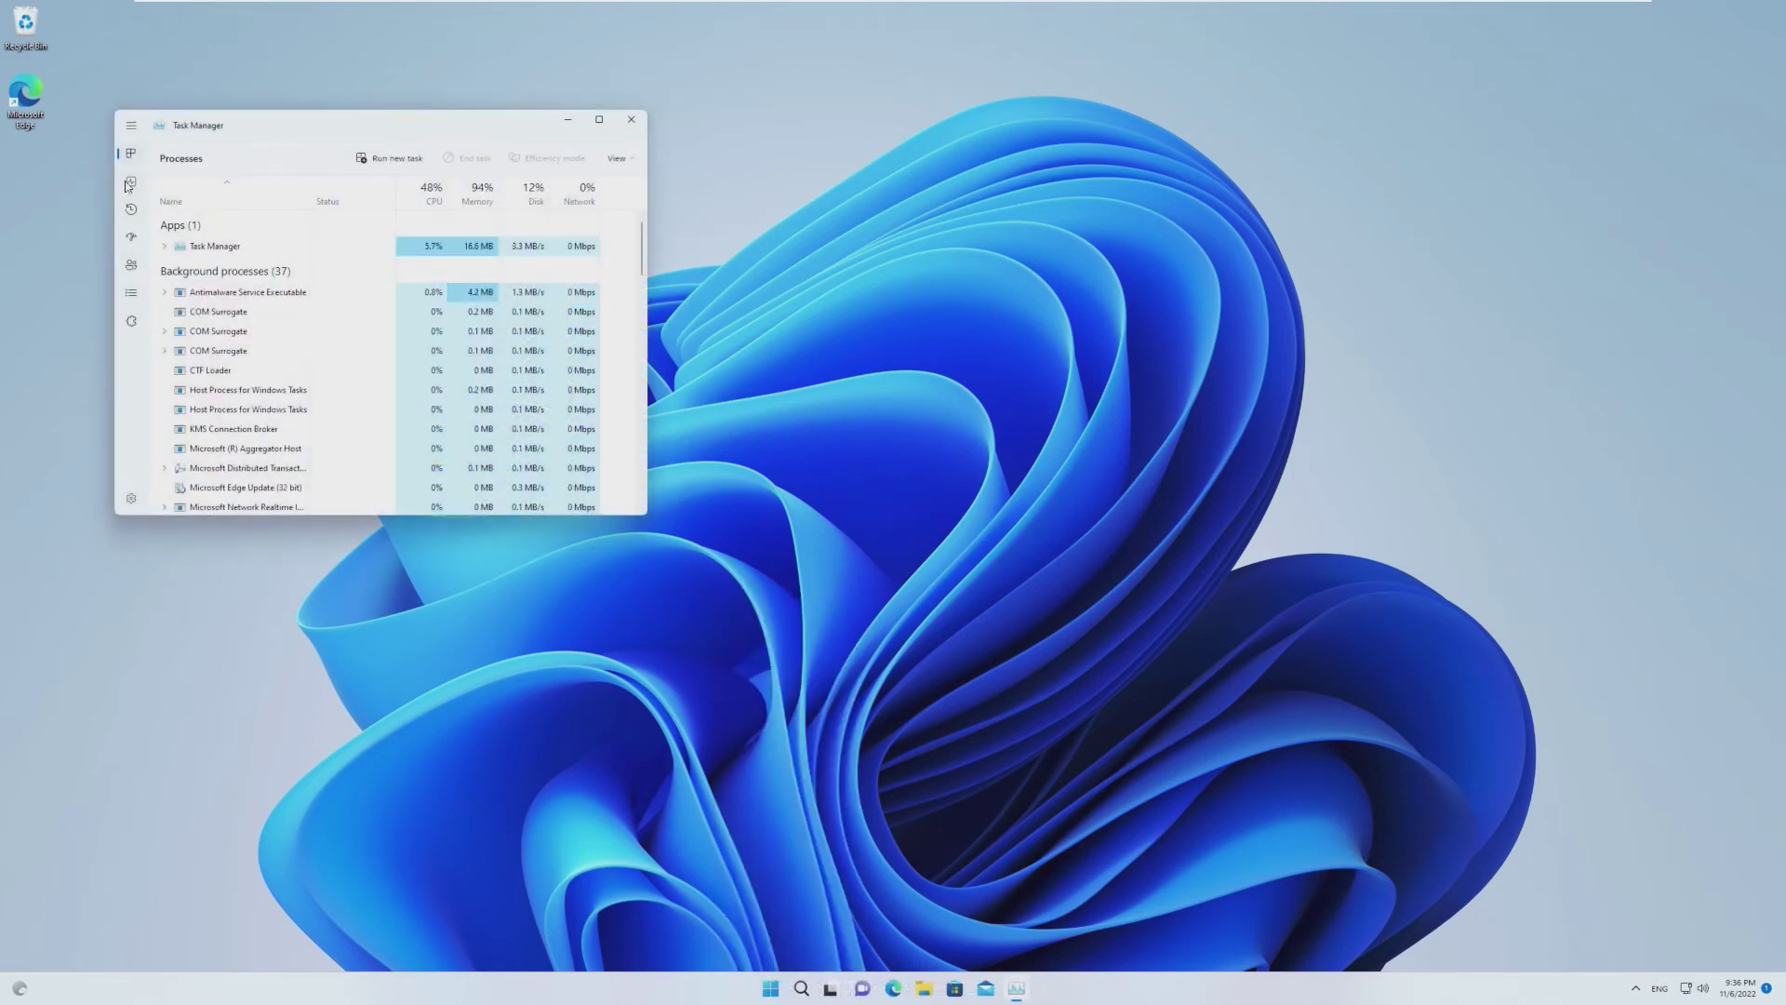
pyautogui.click(131, 180)
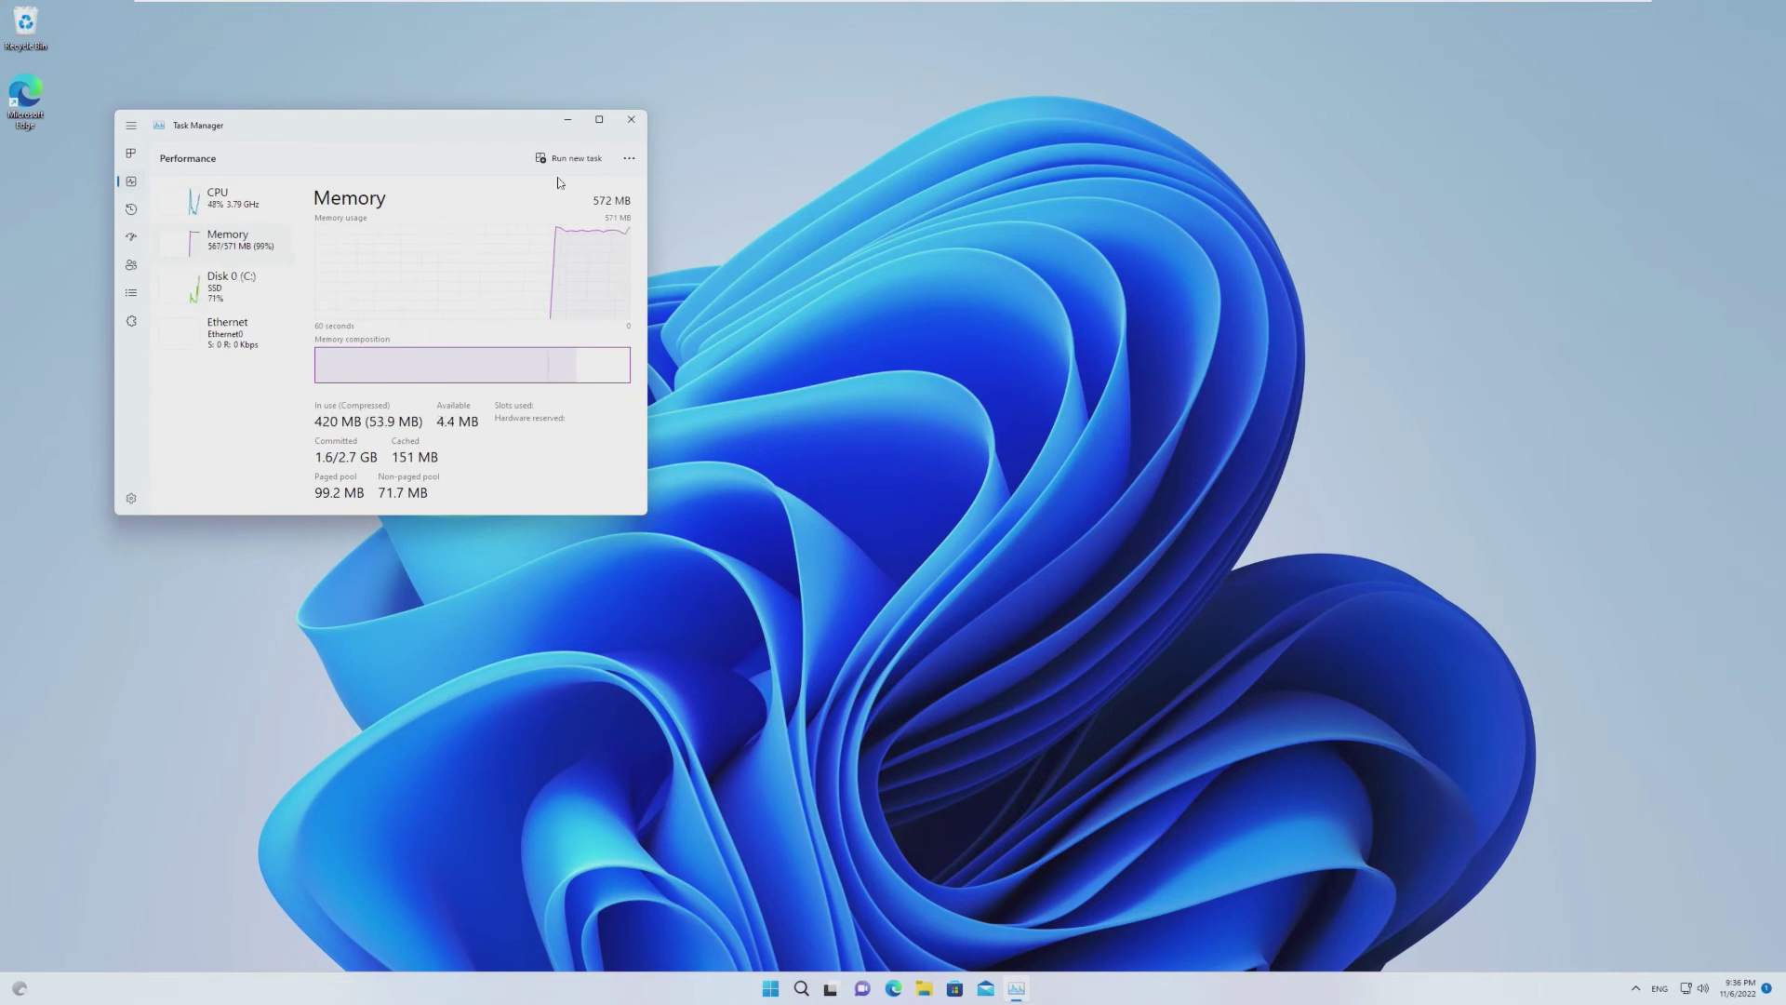
pyautogui.click(632, 120)
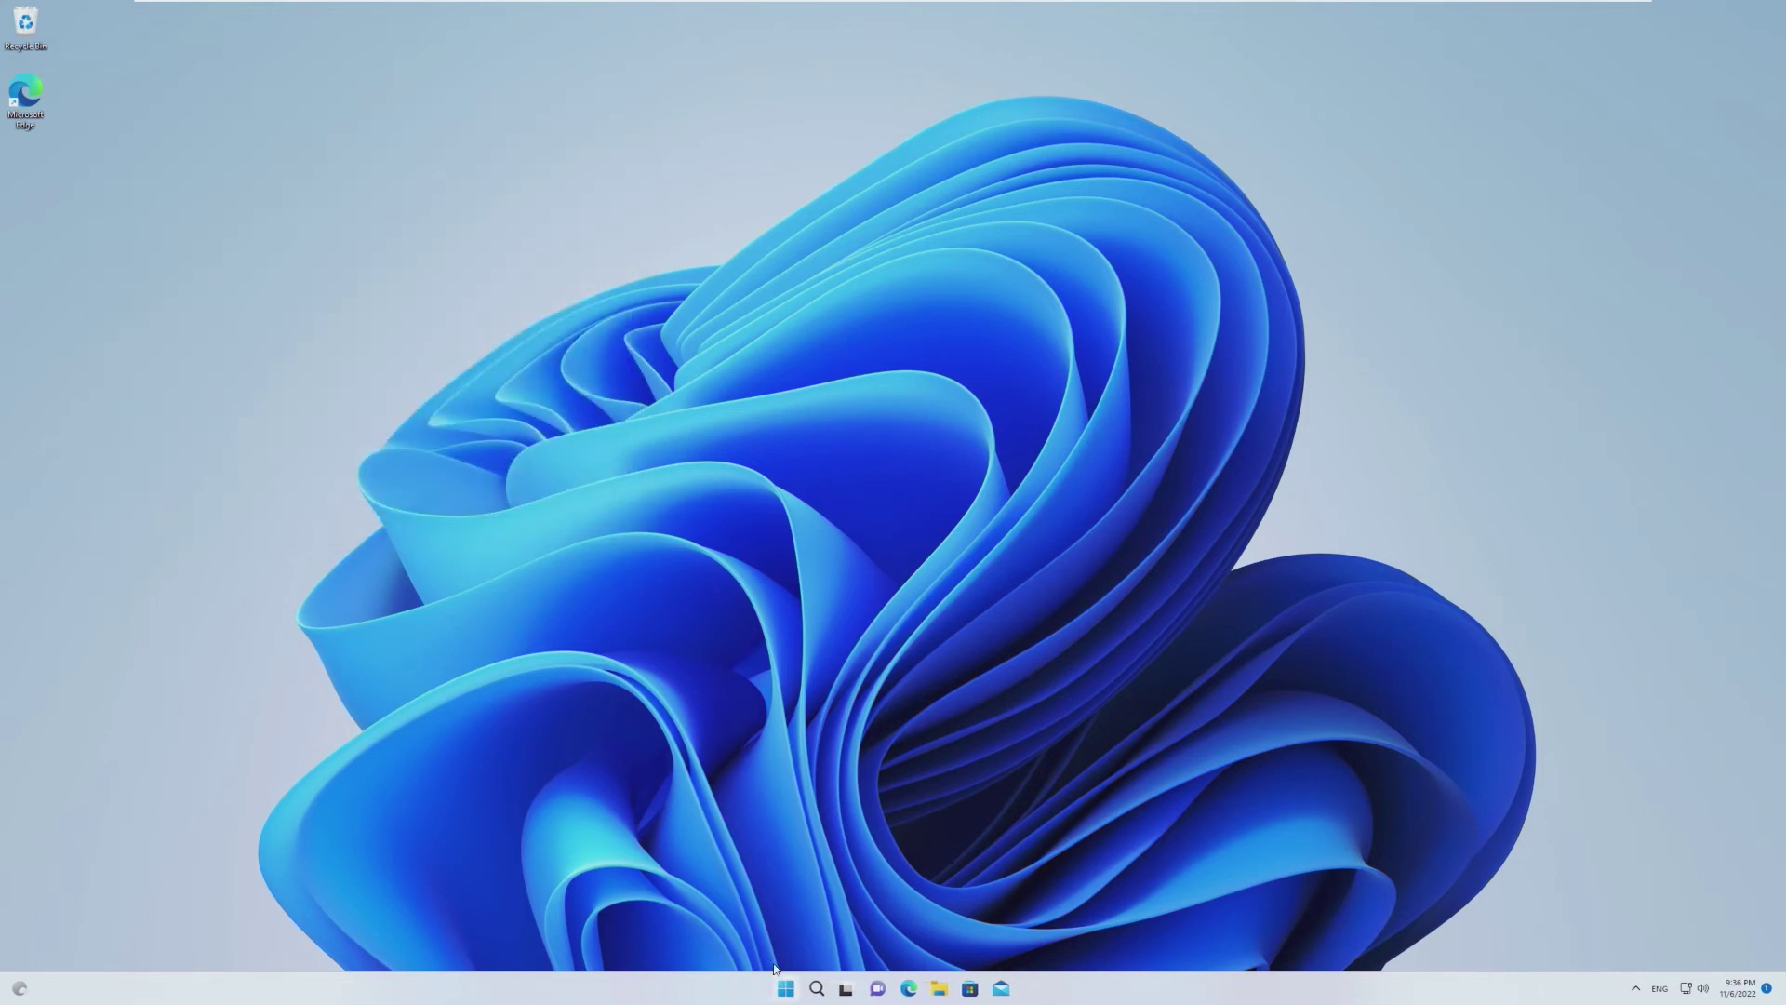
# - Power off the Windows 11 VM and confirm
pyautogui.press('super')
pyautogui.moveTo(596, 6)
pyautogui.click(361, 8)
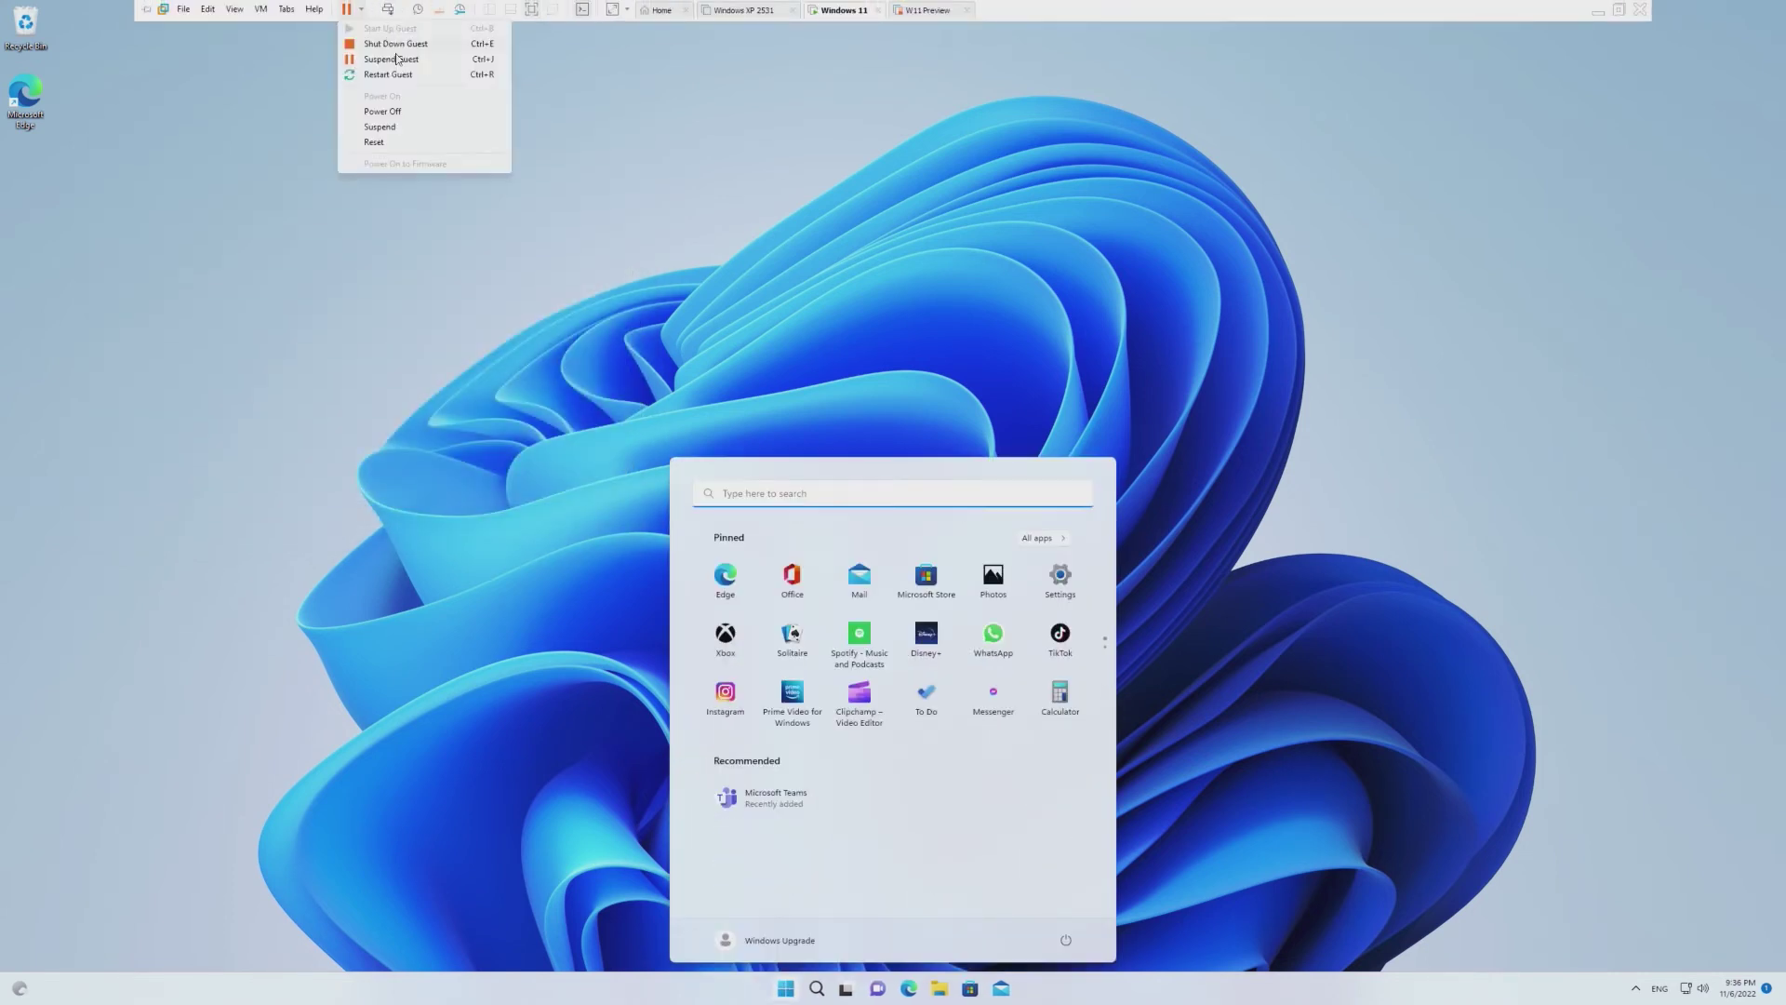
pyautogui.click(413, 111)
pyautogui.click(921, 549)
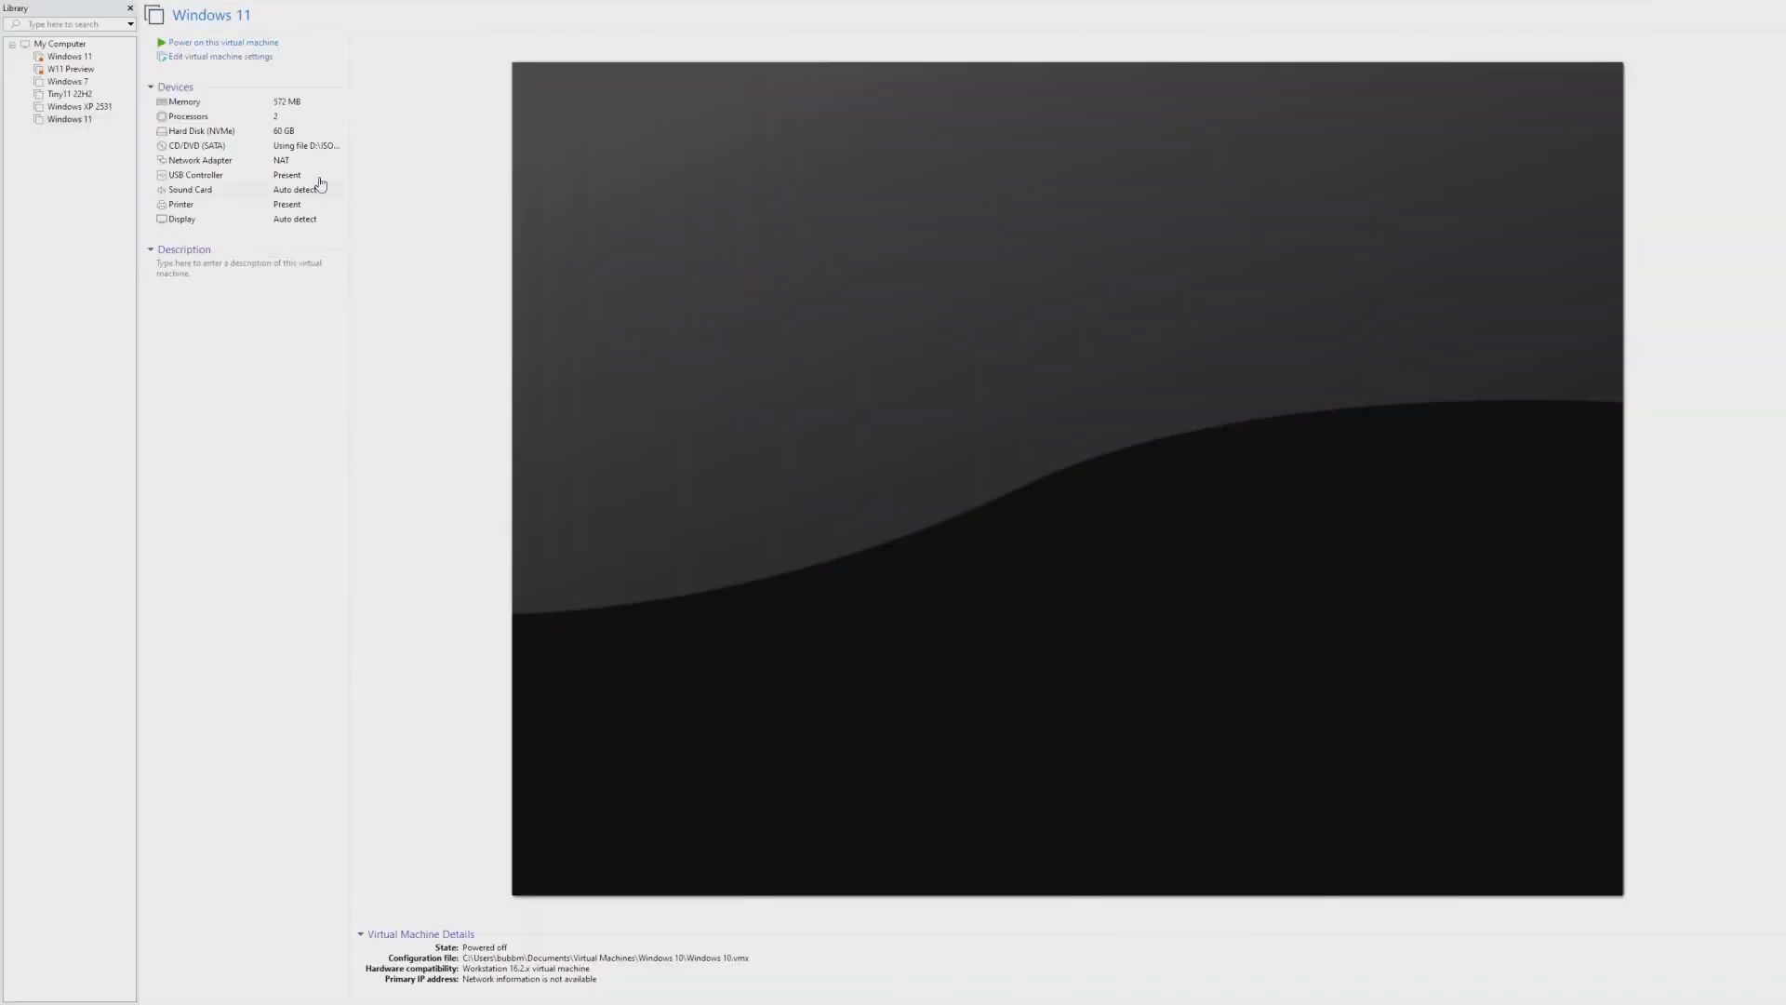
# - Lower the VM's memory to 568 MB and power it back on
pyautogui.click(294, 104)
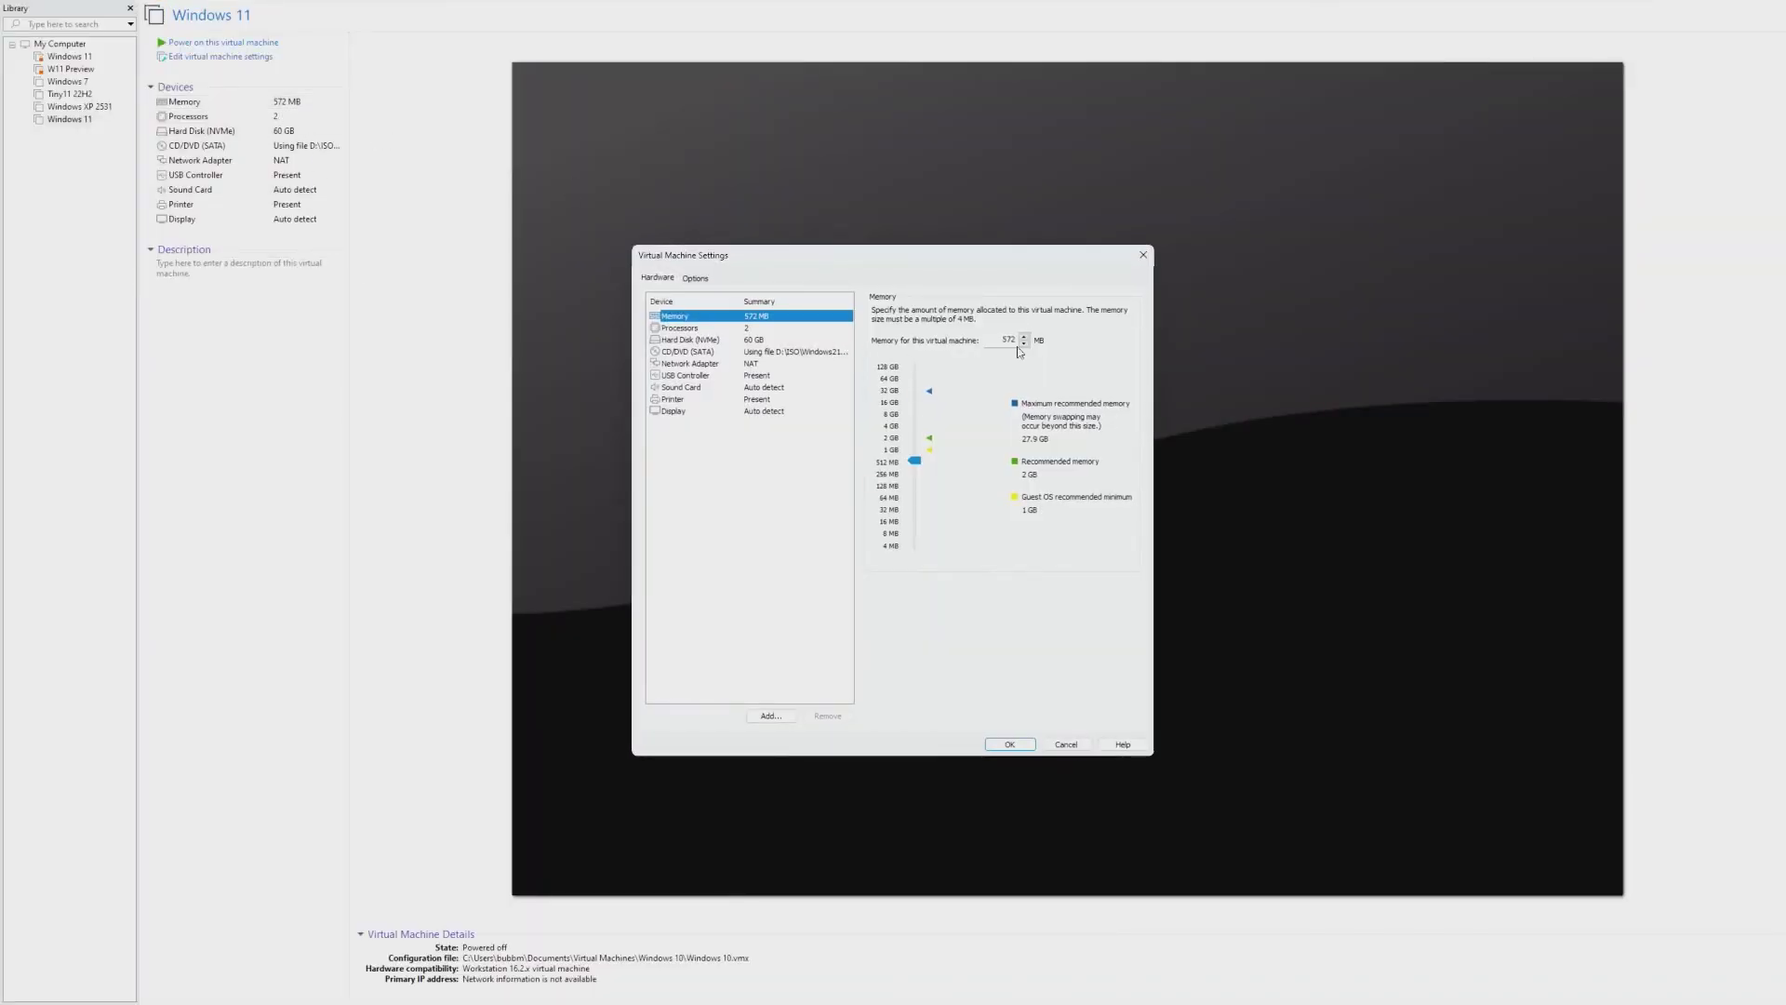
pyautogui.click(1024, 343)
pyautogui.click(1009, 743)
pyautogui.click(274, 42)
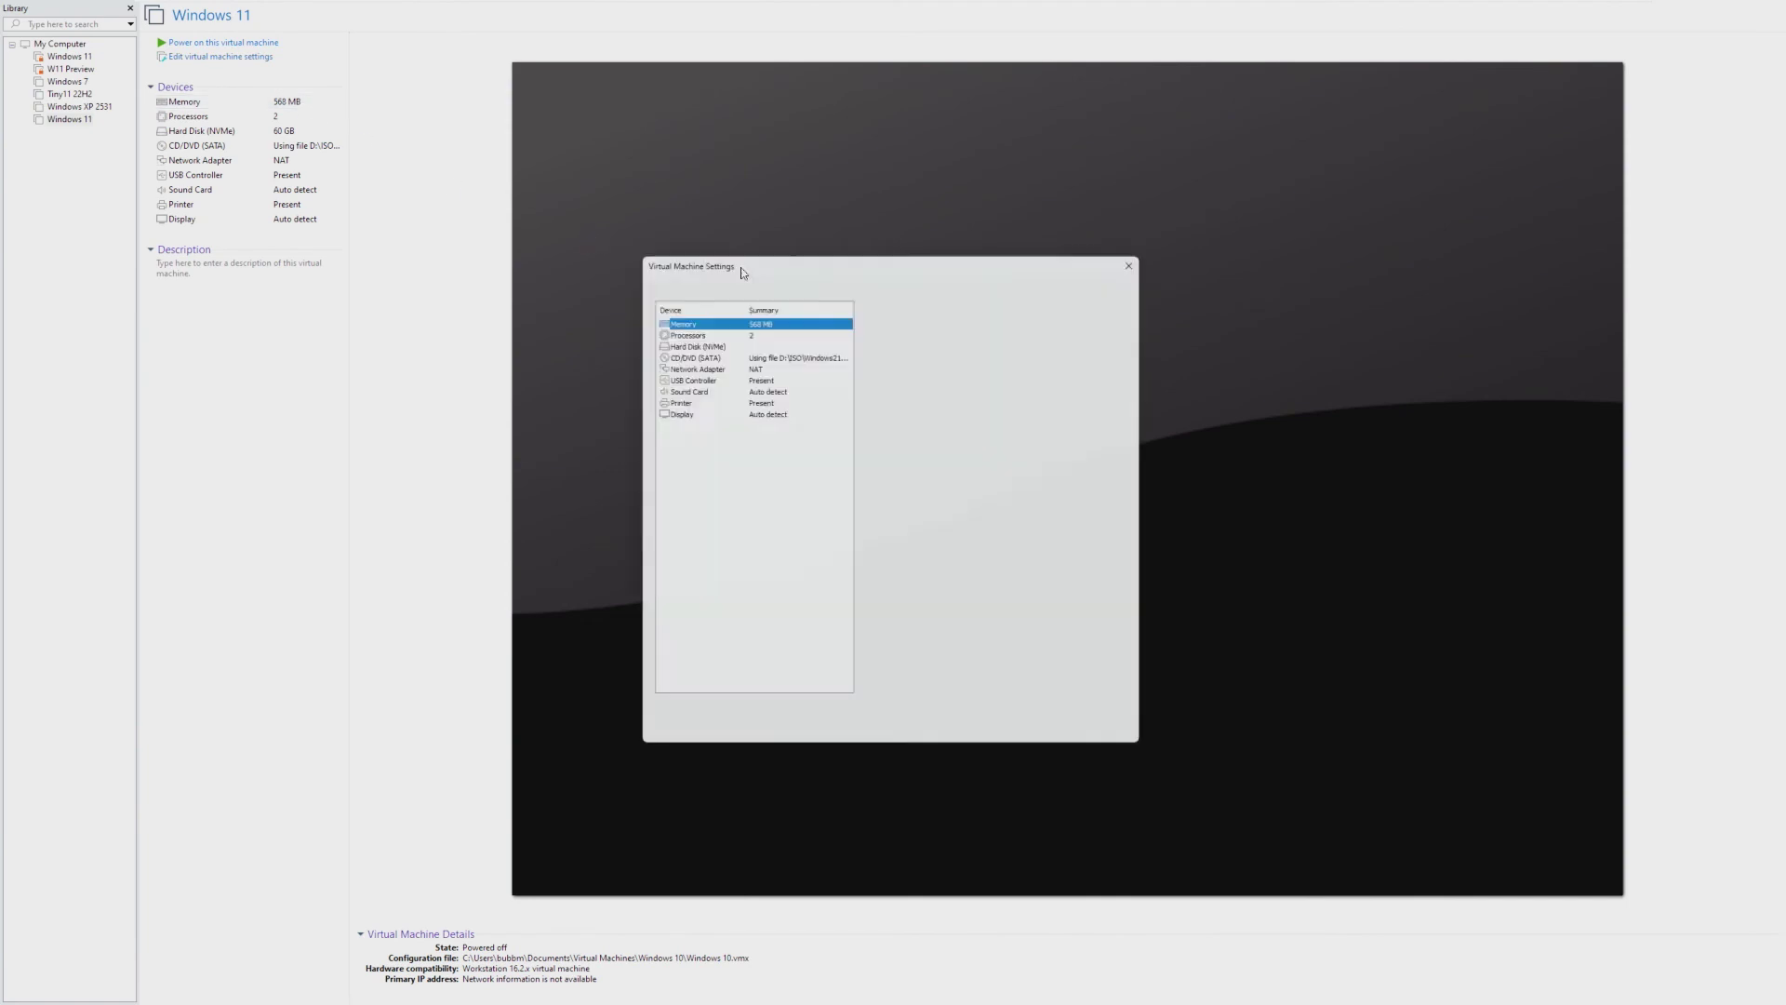
# - Save the VM's memory at 560 MB, then suspend and resume the VM
pyautogui.click(1025, 344)
pyautogui.click(1025, 346)
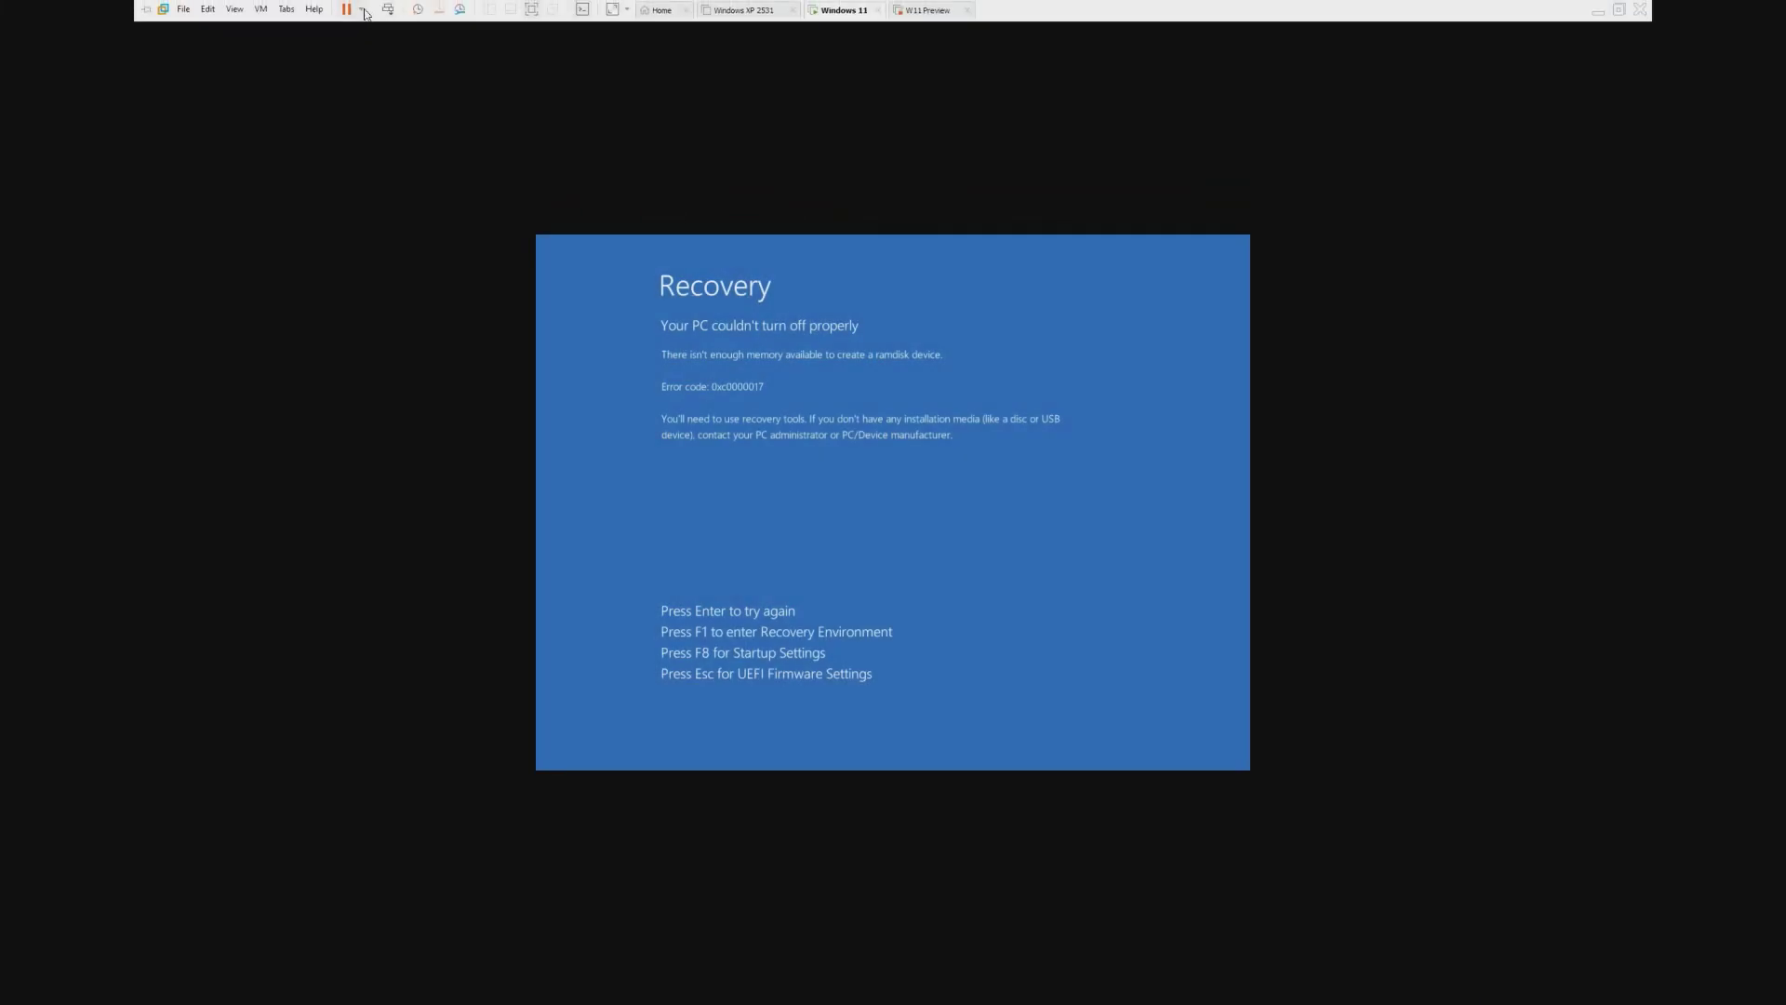
pyautogui.click(361, 9)
pyautogui.click(402, 125)
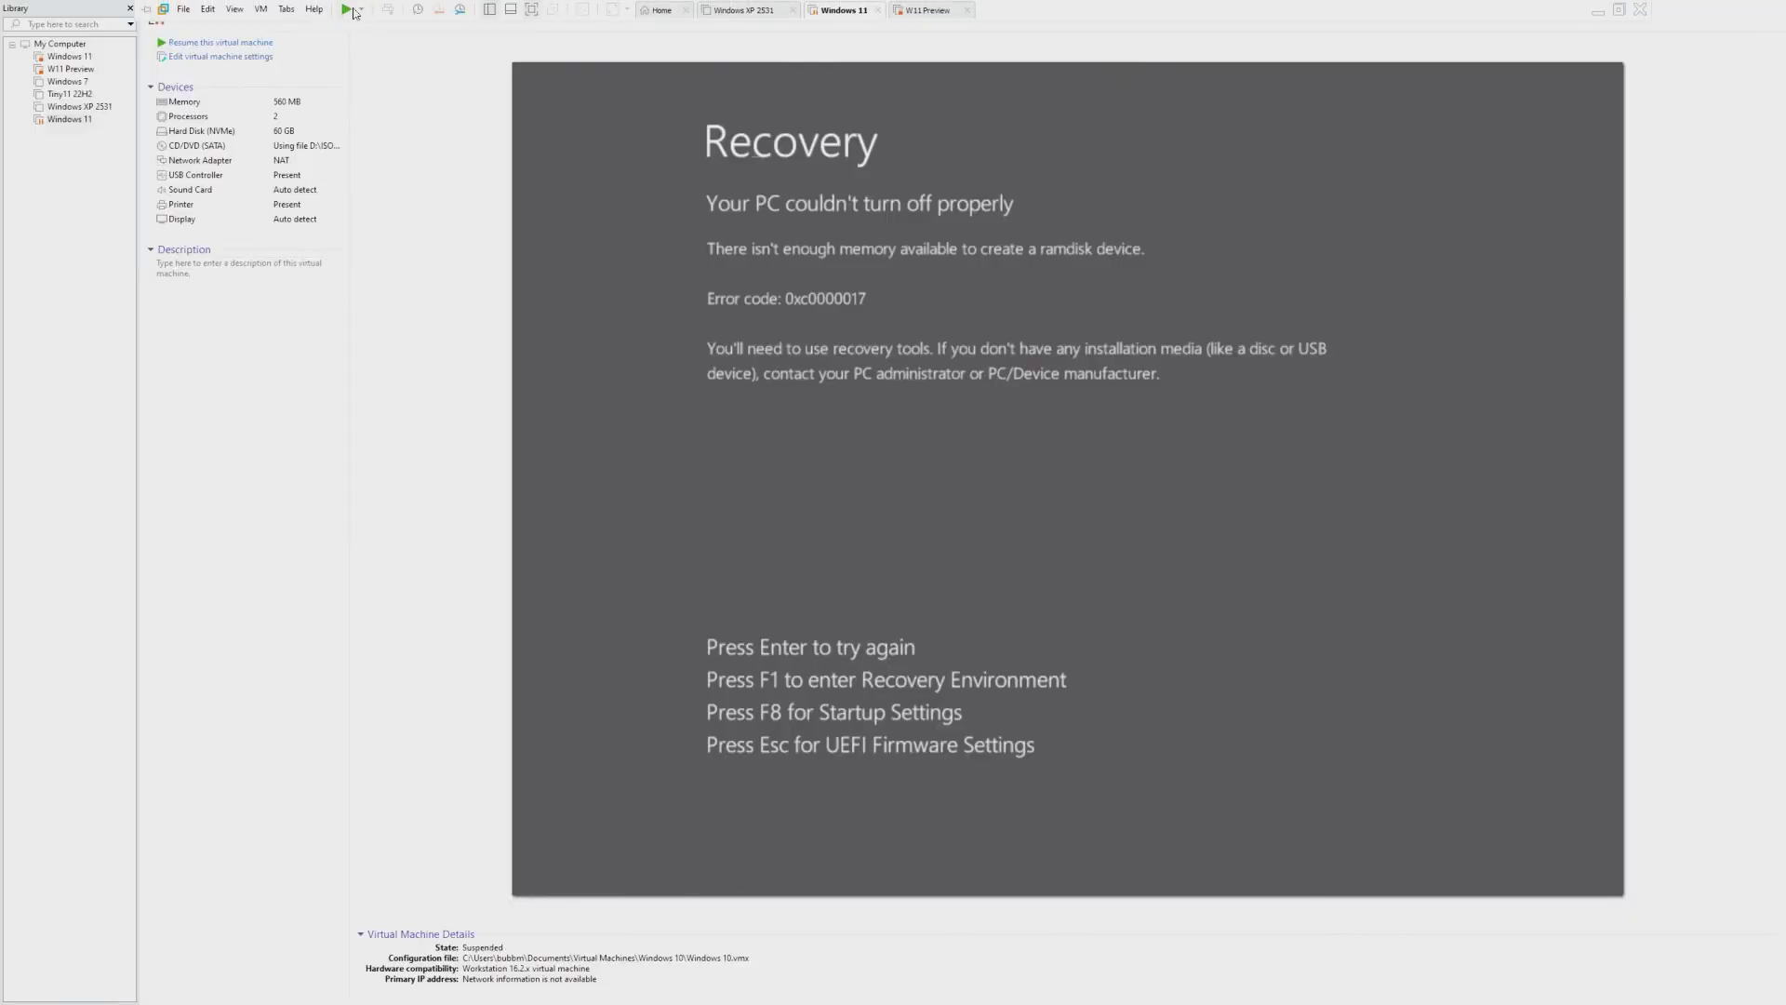
pyautogui.click(838, 481)
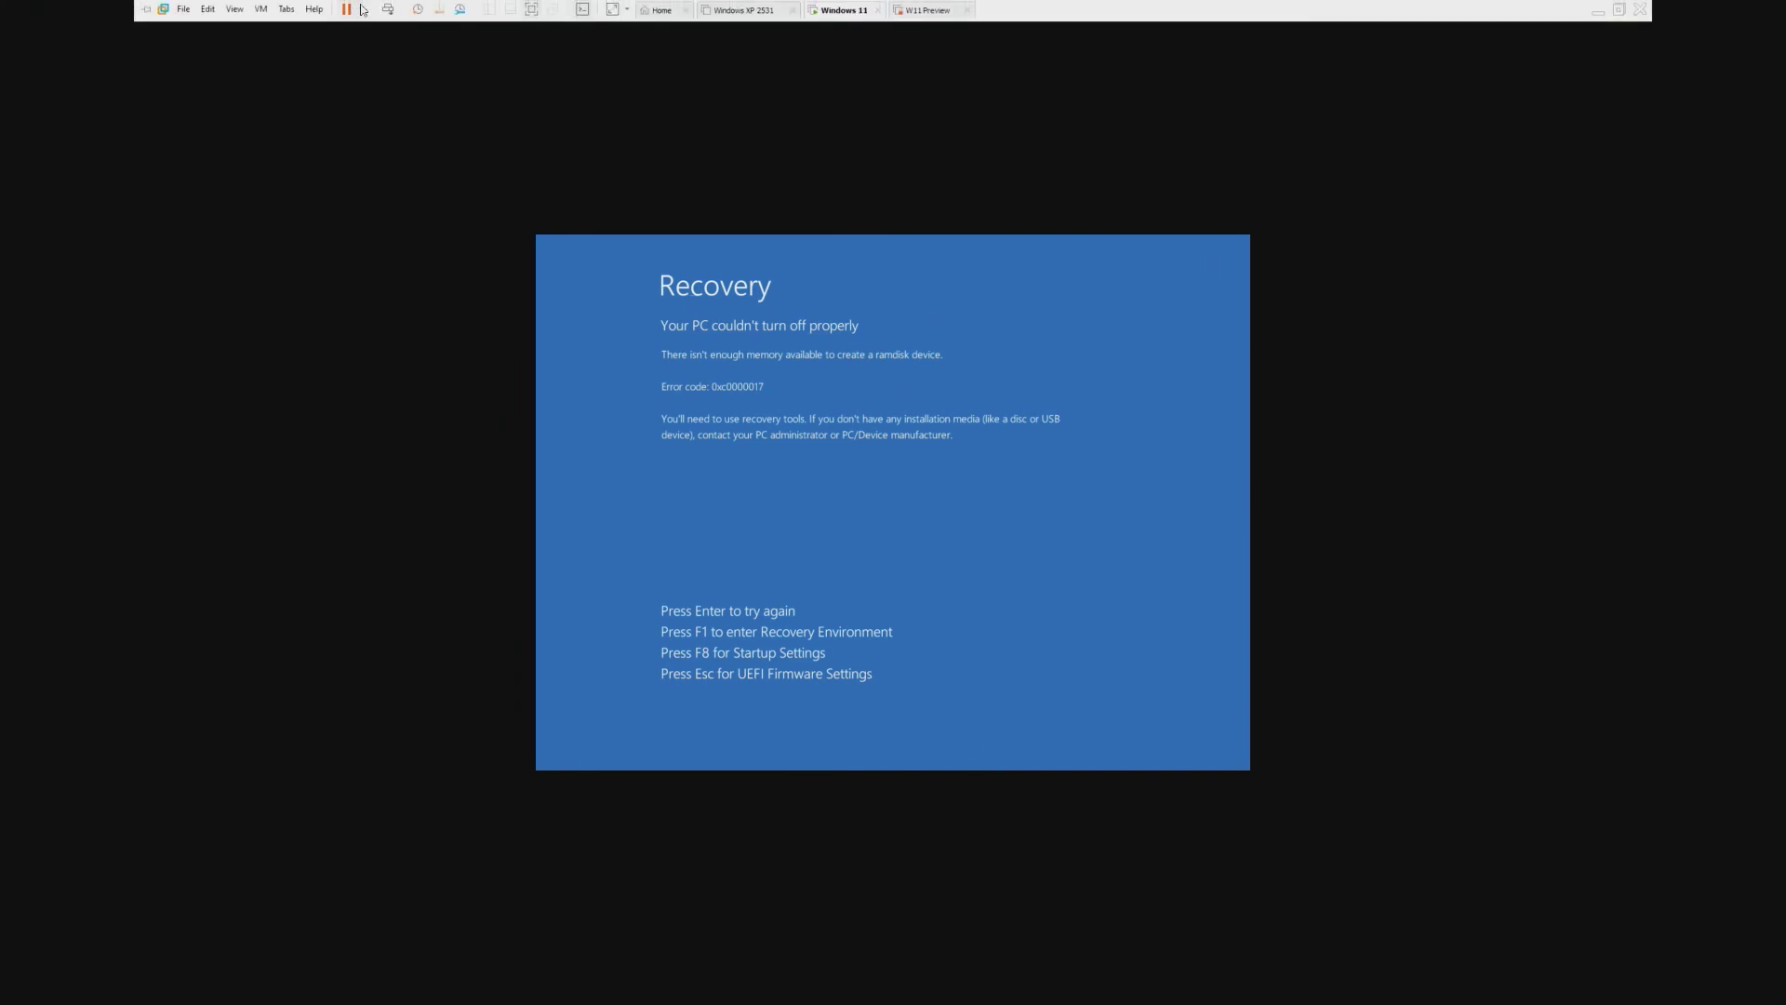
# - Power off the VM and save its memory again at 560 MB
pyautogui.click(361, 5)
pyautogui.click(411, 111)
pyautogui.click(901, 547)
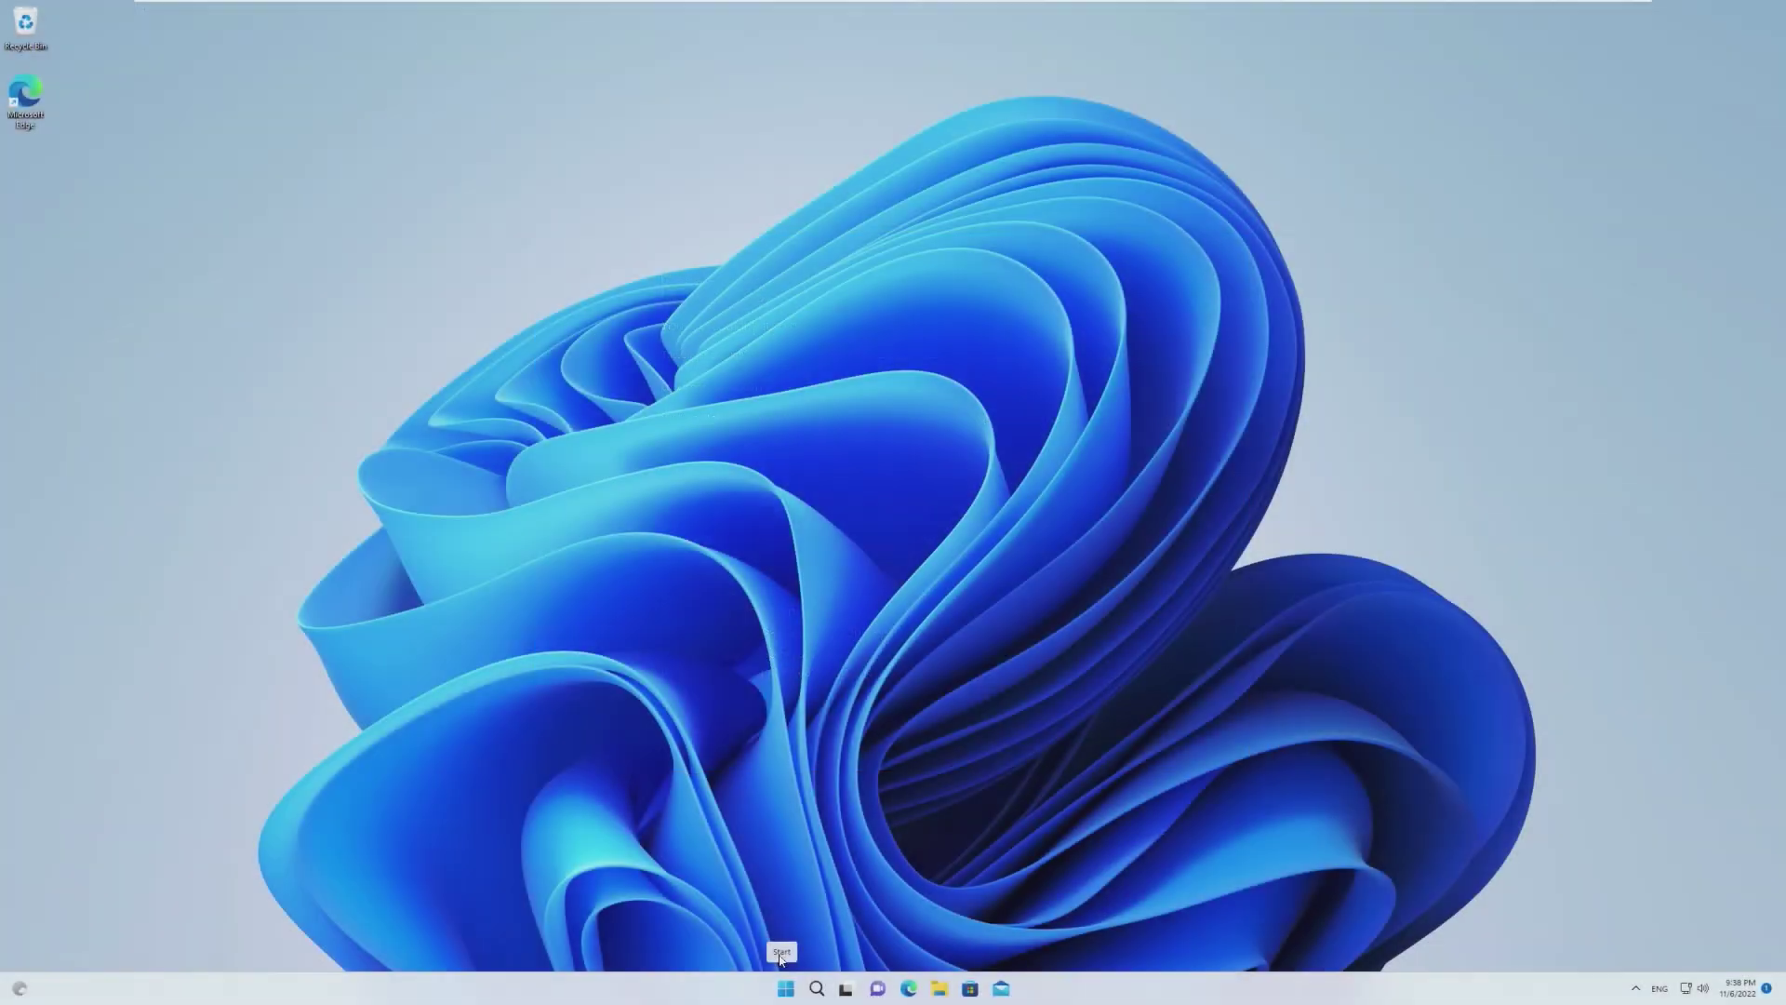
pyautogui.rightClick(784, 986)
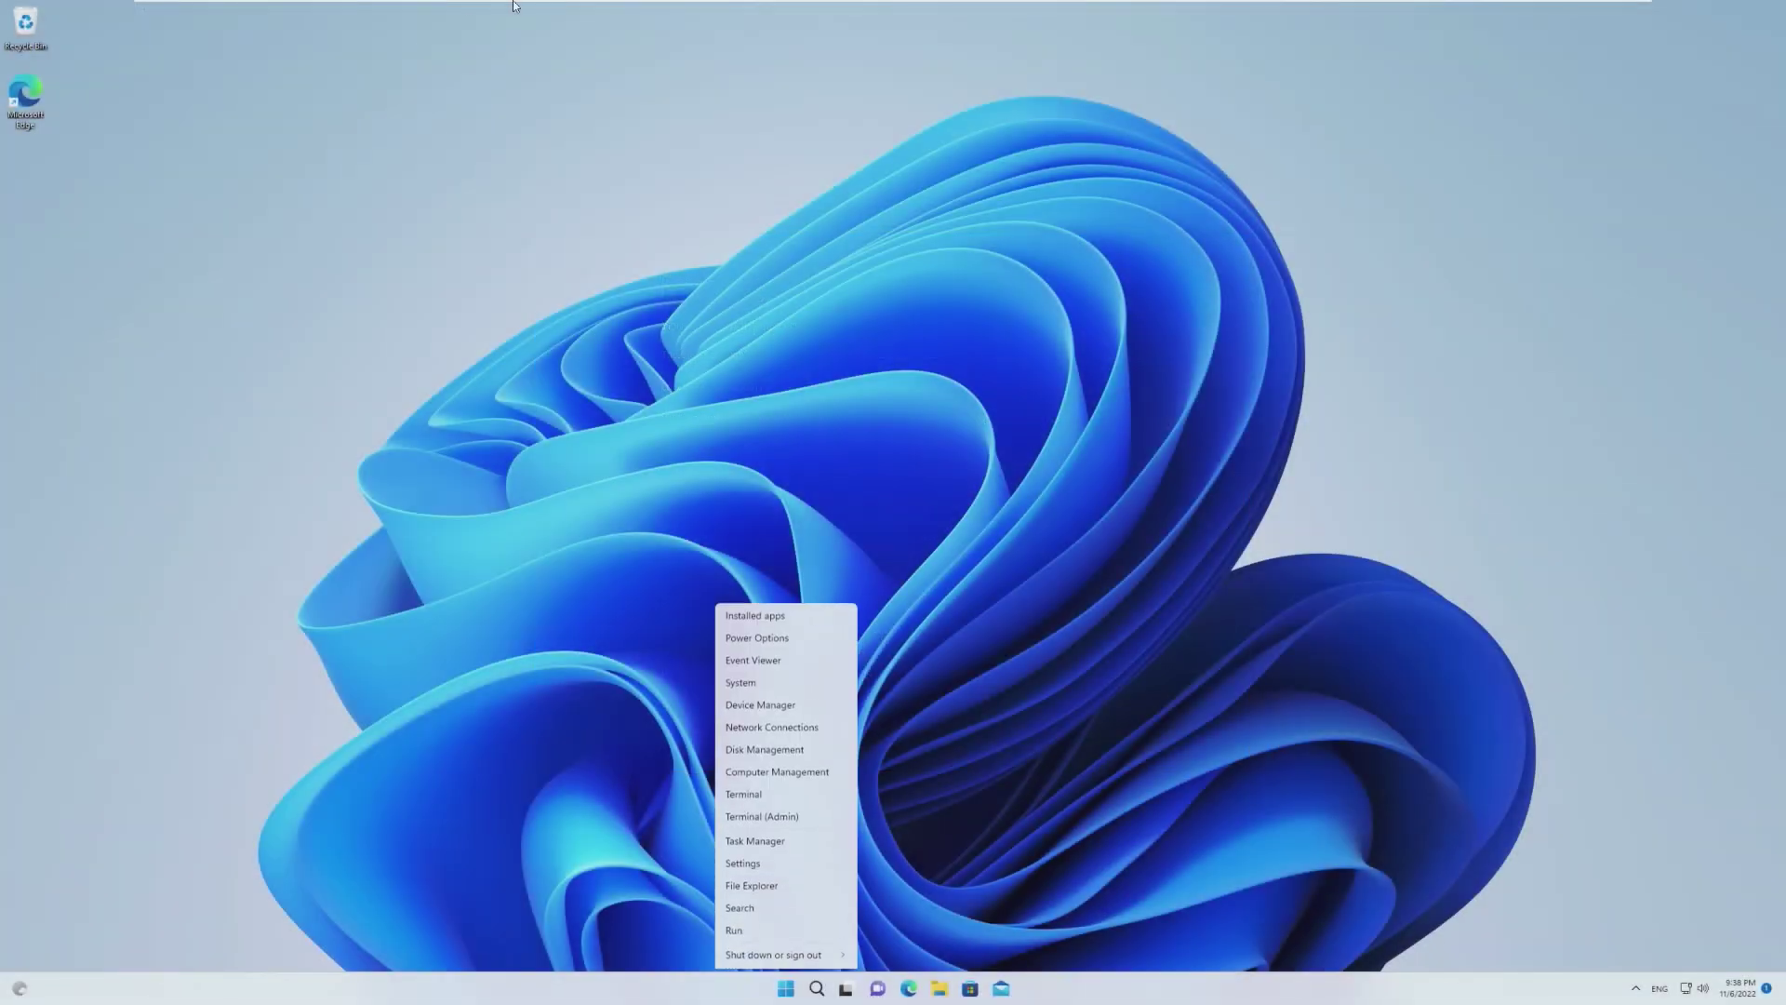
pyautogui.moveTo(362, 4)
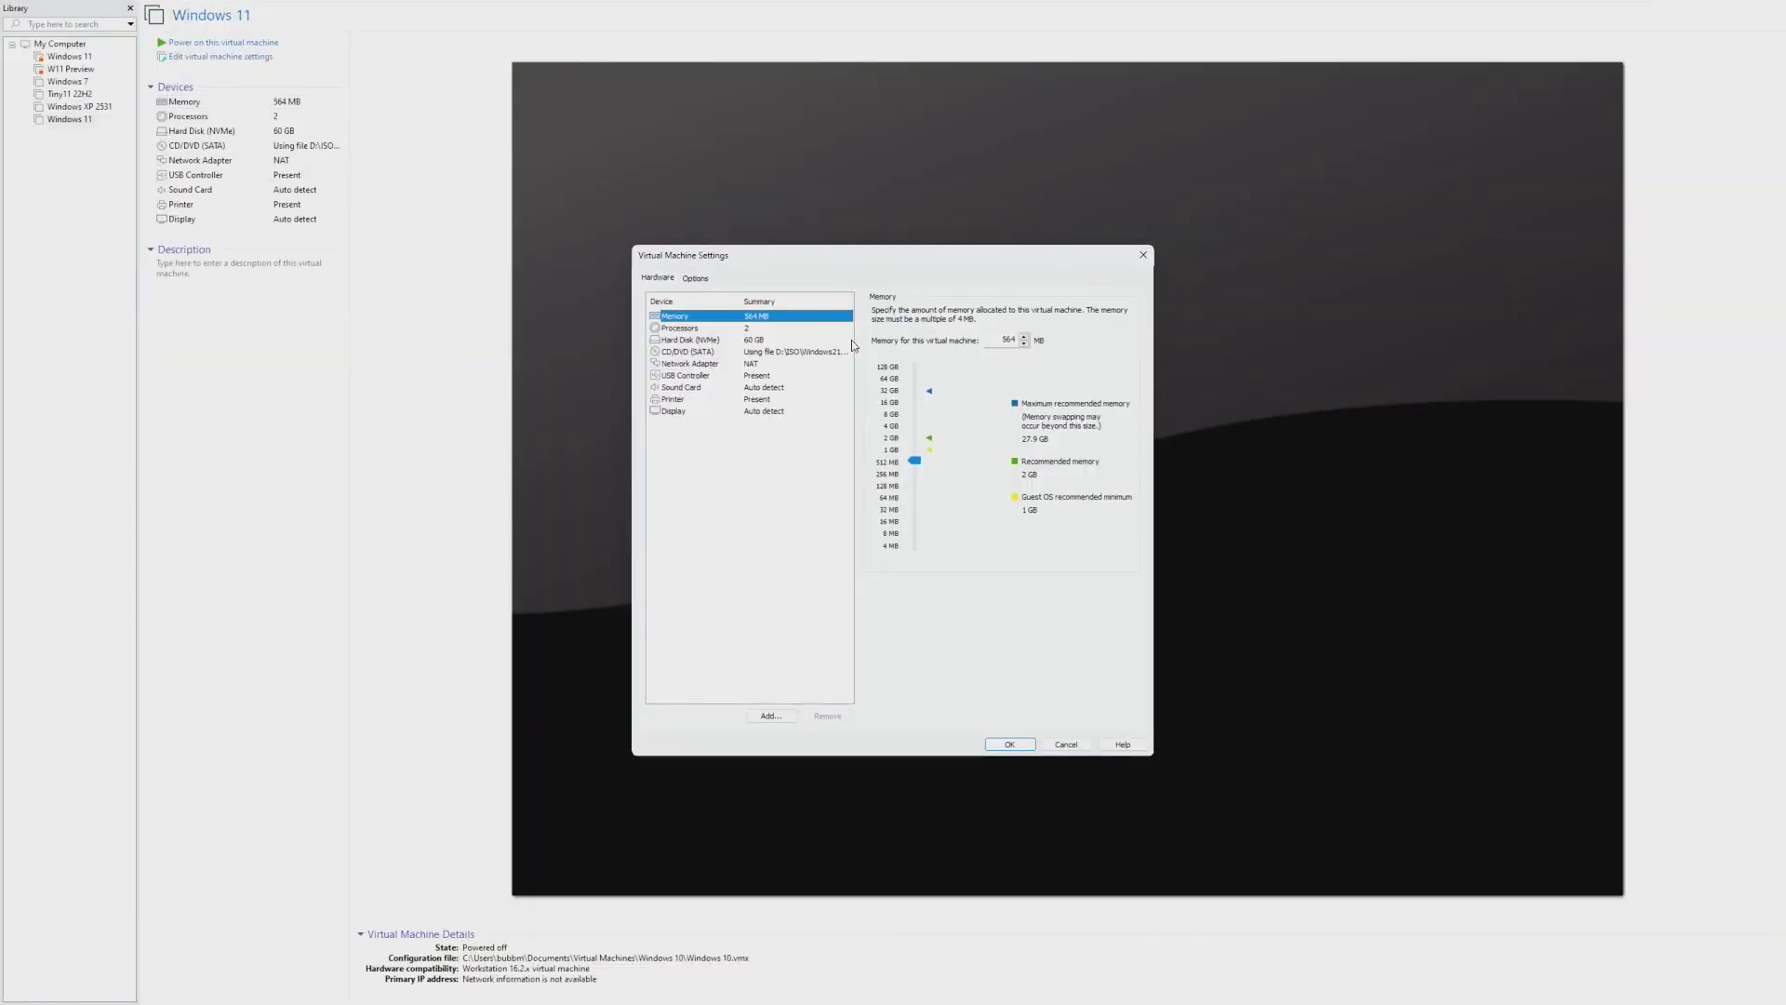
pyautogui.click(1024, 346)
pyautogui.click(1008, 742)
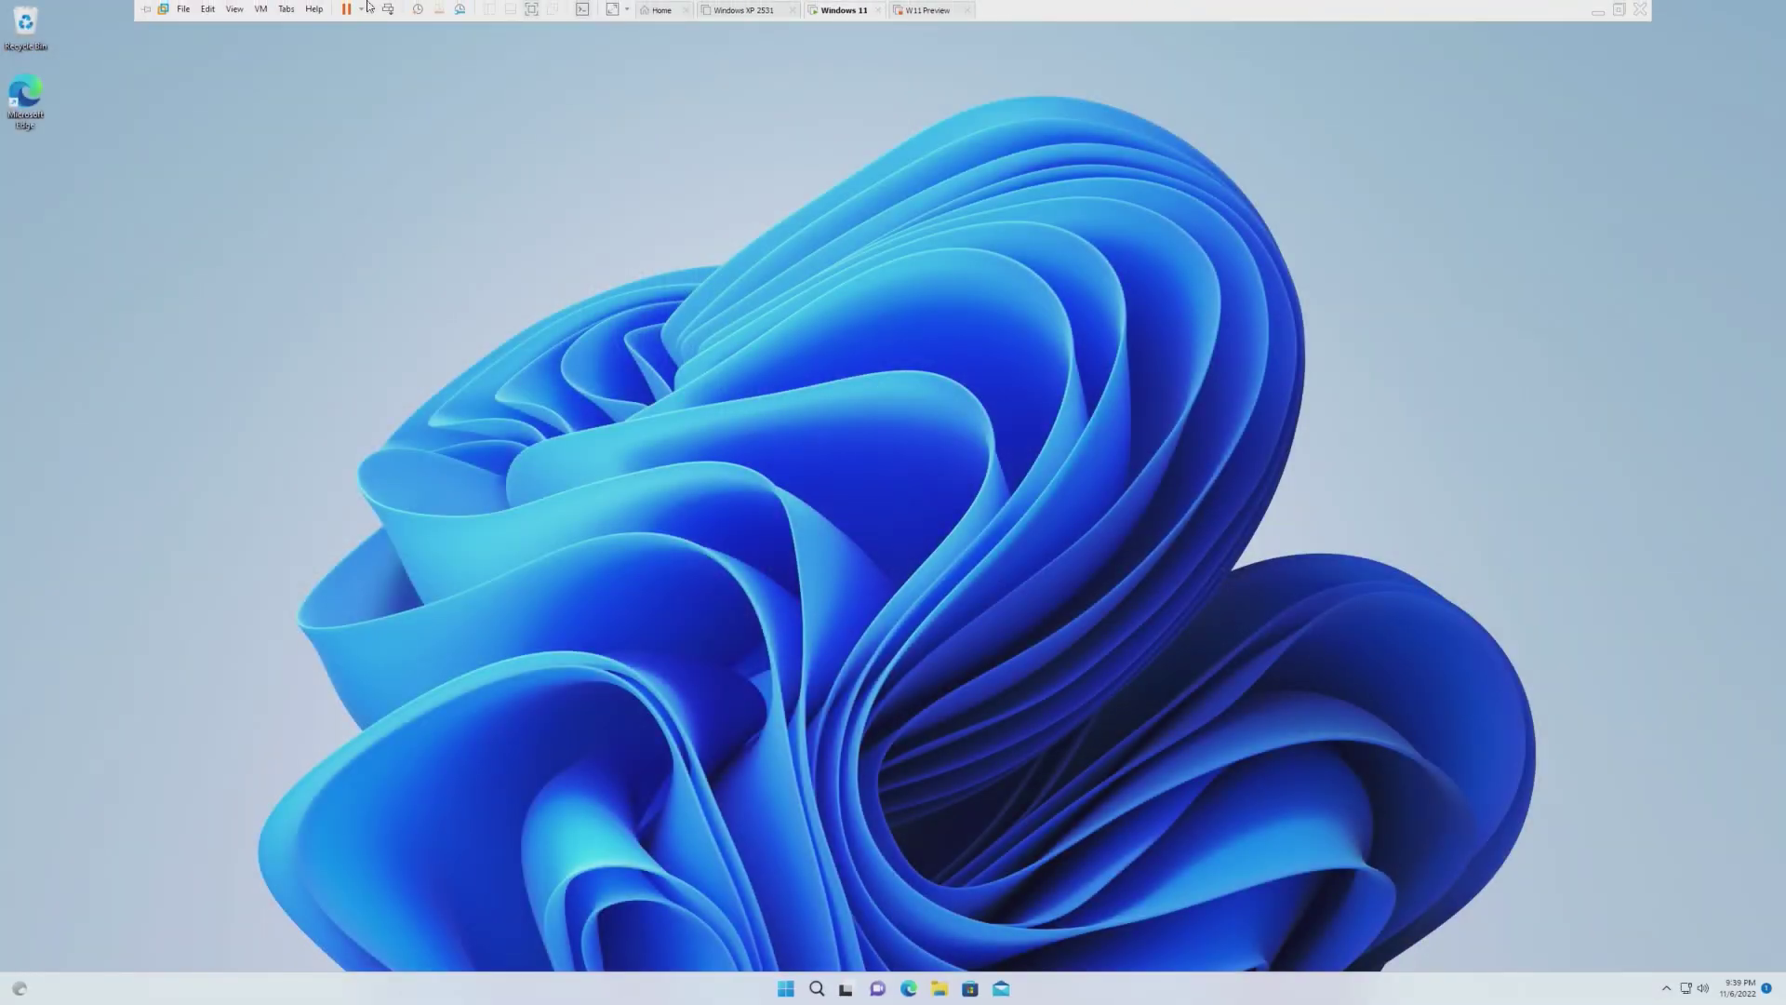
# - Power off the running 560 MB VM and confirm
pyautogui.click(361, 9)
pyautogui.click(388, 111)
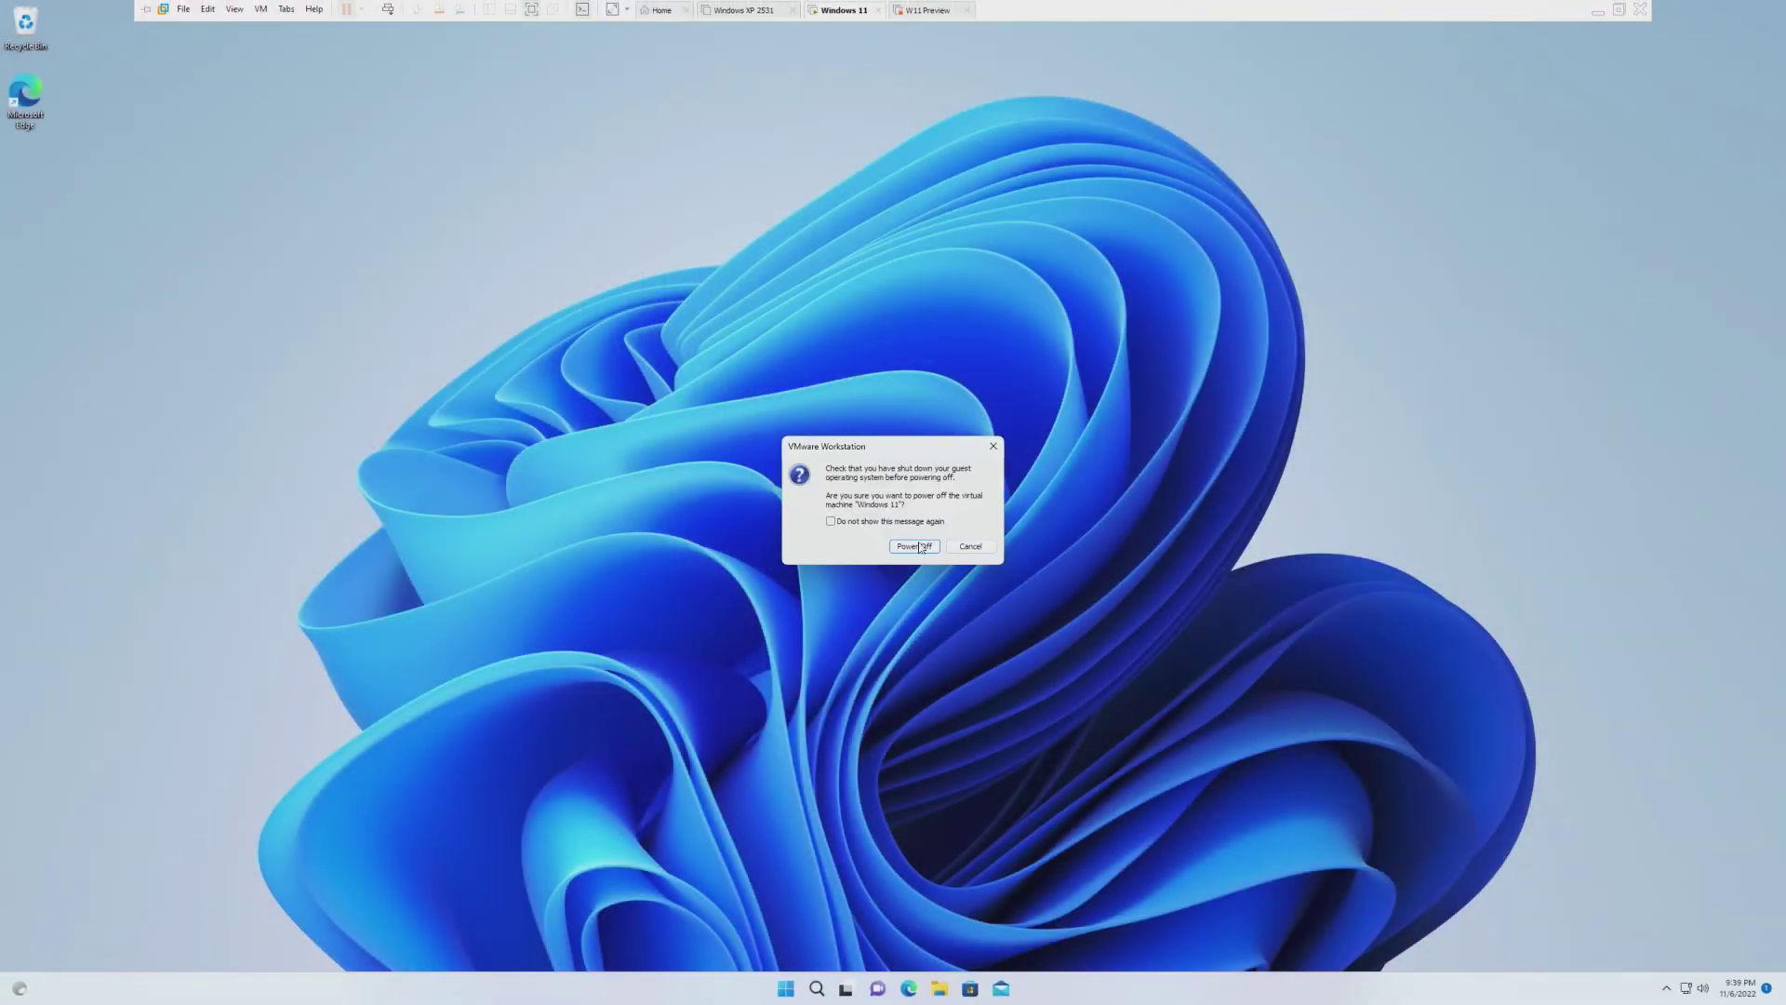
pyautogui.click(920, 546)
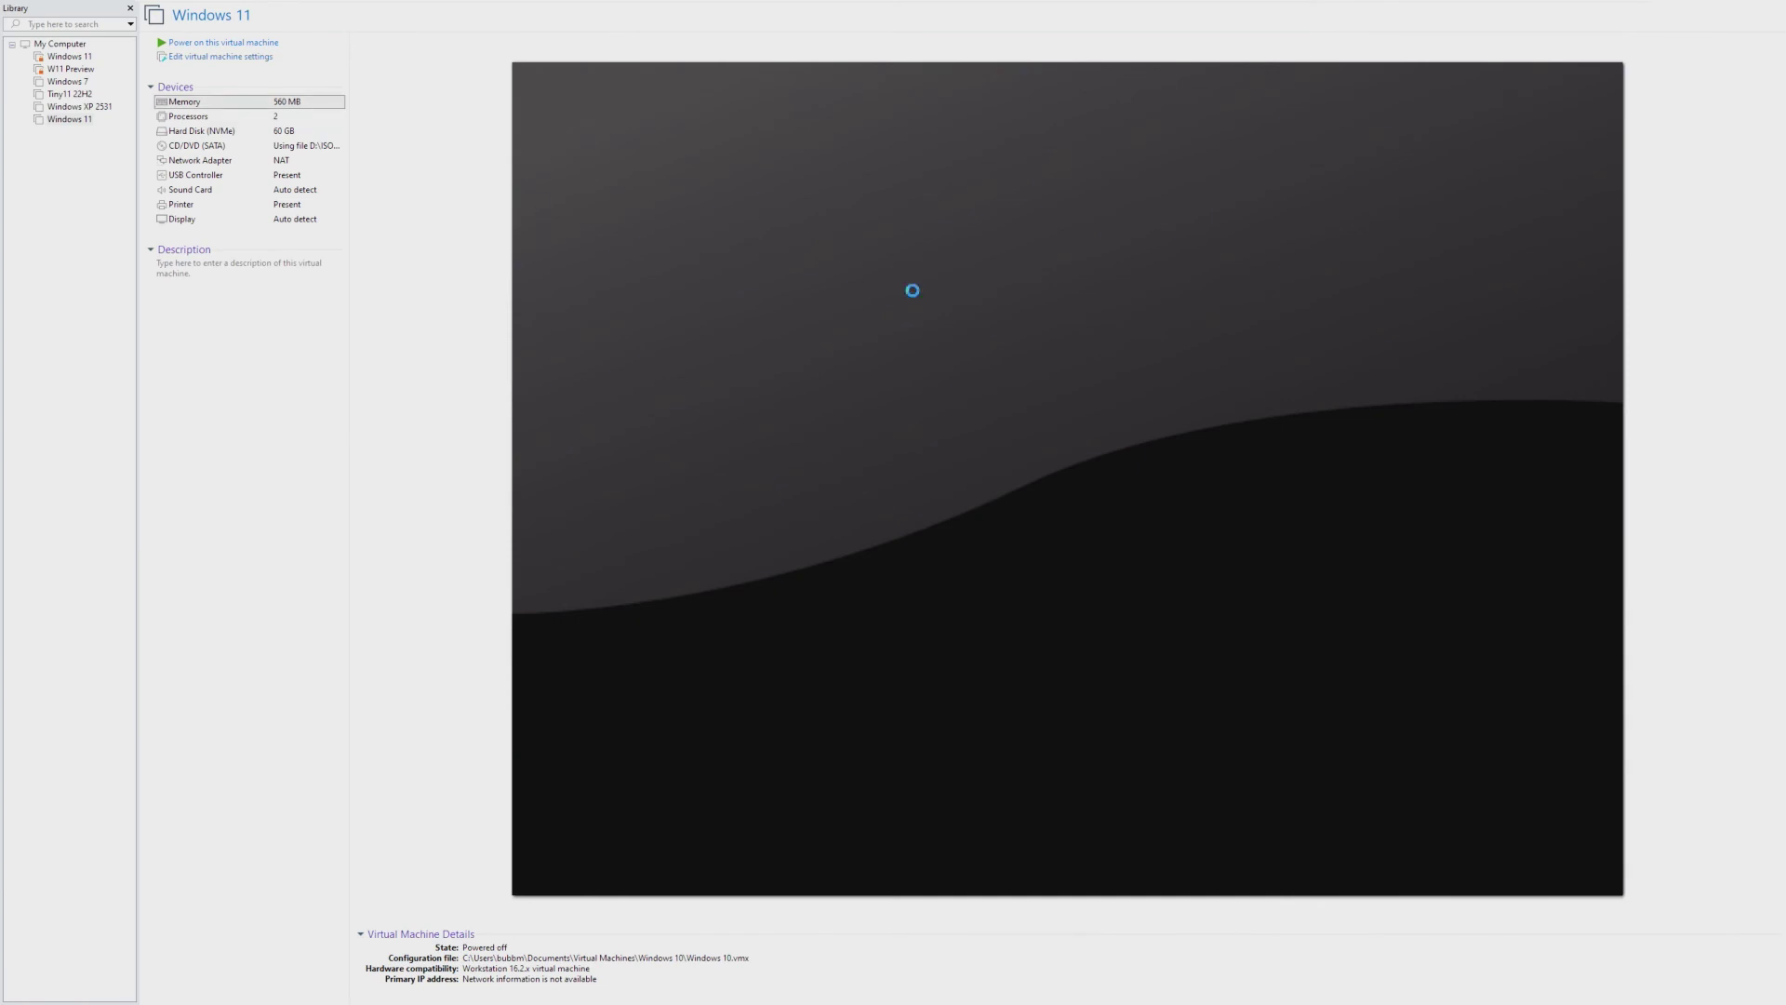
# - Lower memory 4 MB to 556 MB, start the VM, and power it off at the recovery error
pyautogui.click(1023, 336)
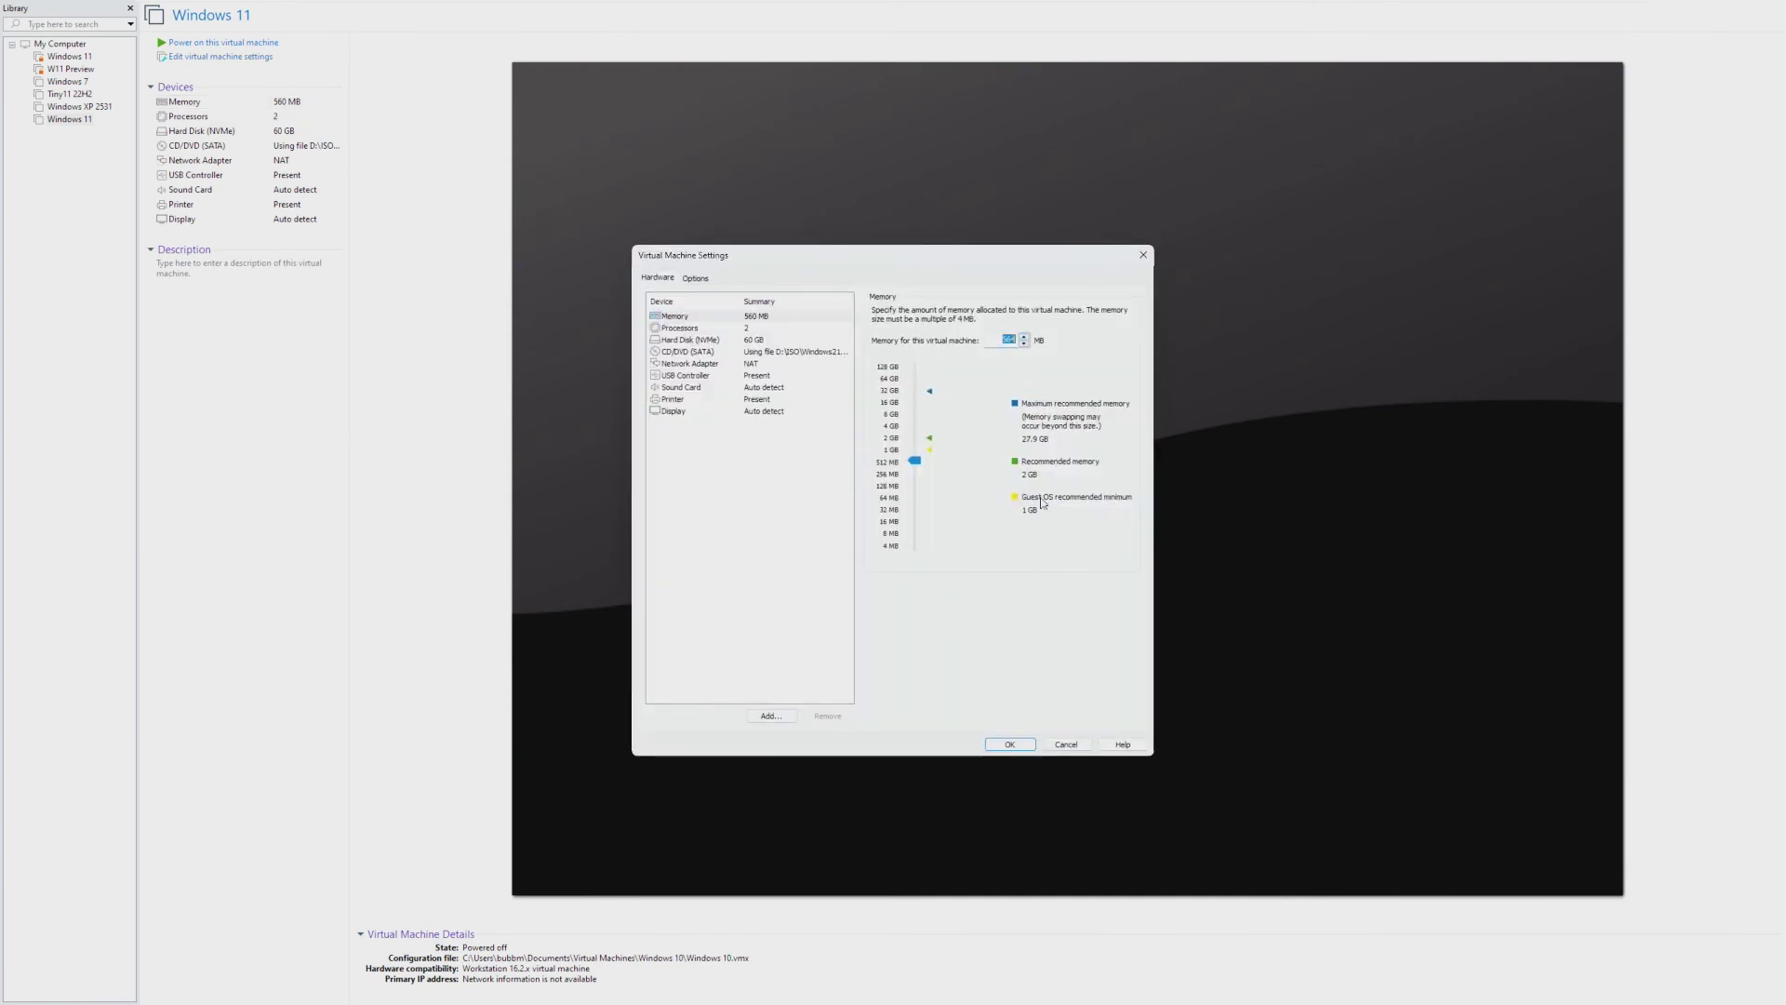
pyautogui.click(1024, 344)
pyautogui.press('Return')
pyautogui.click(307, 44)
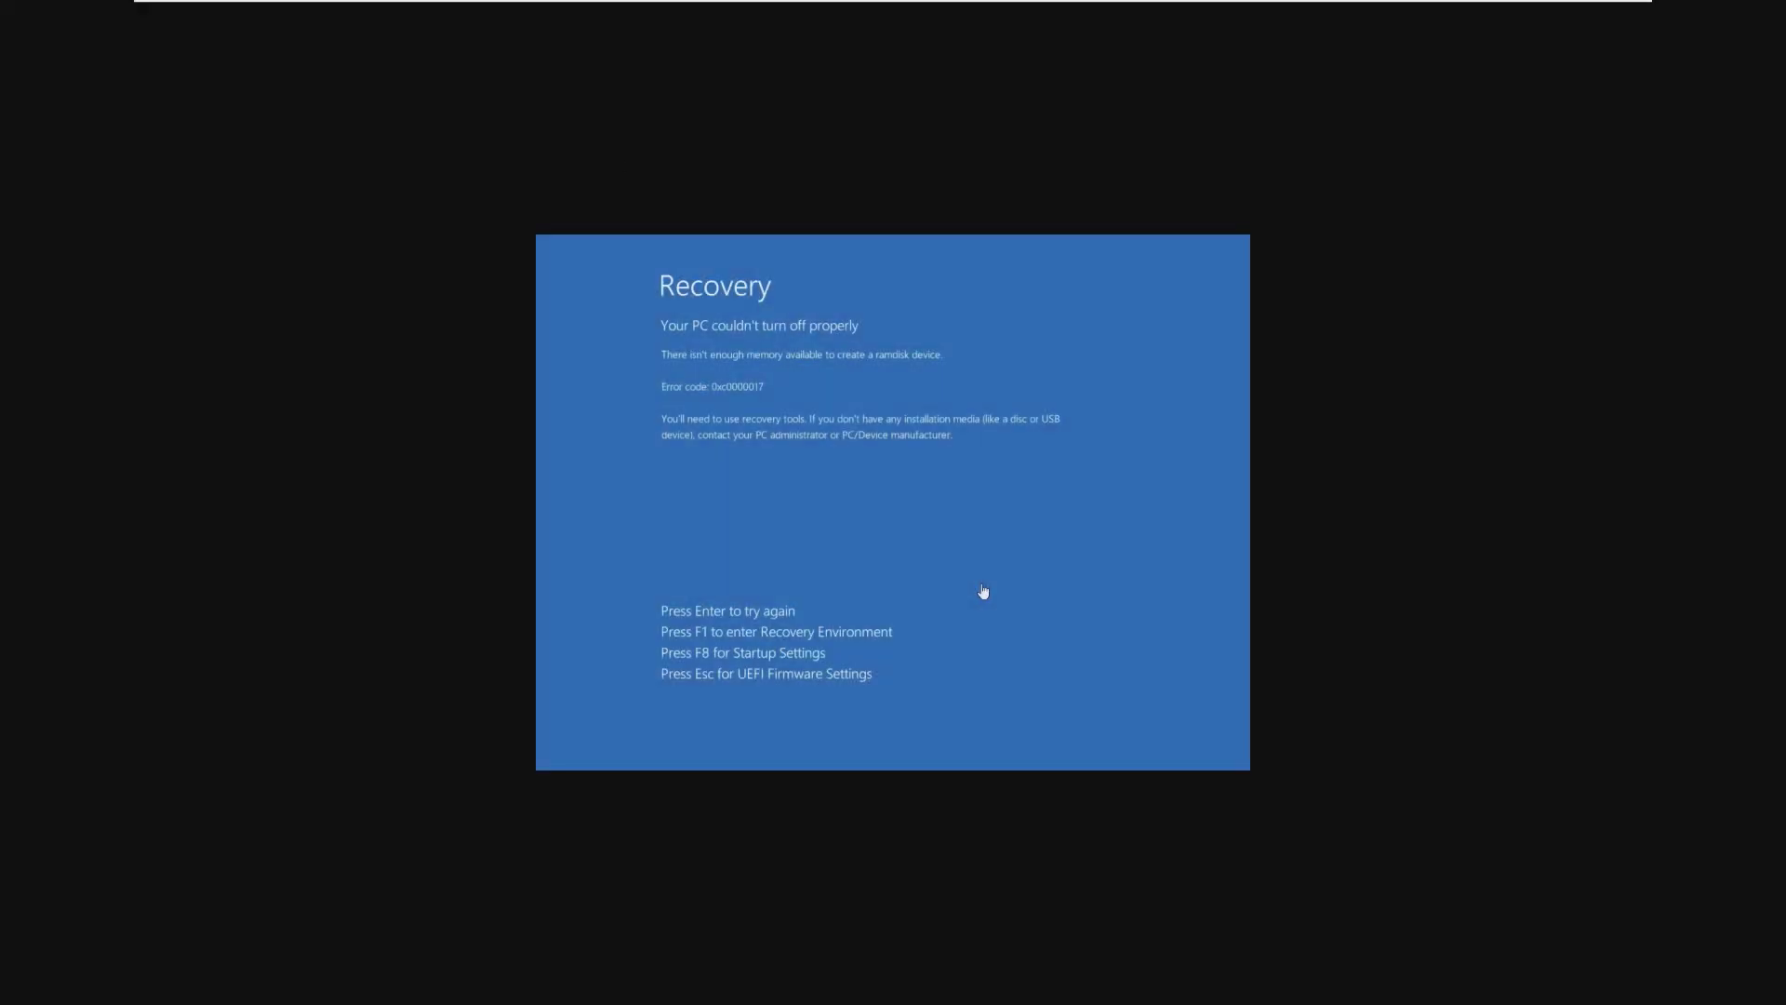
pyautogui.moveTo(444, 6)
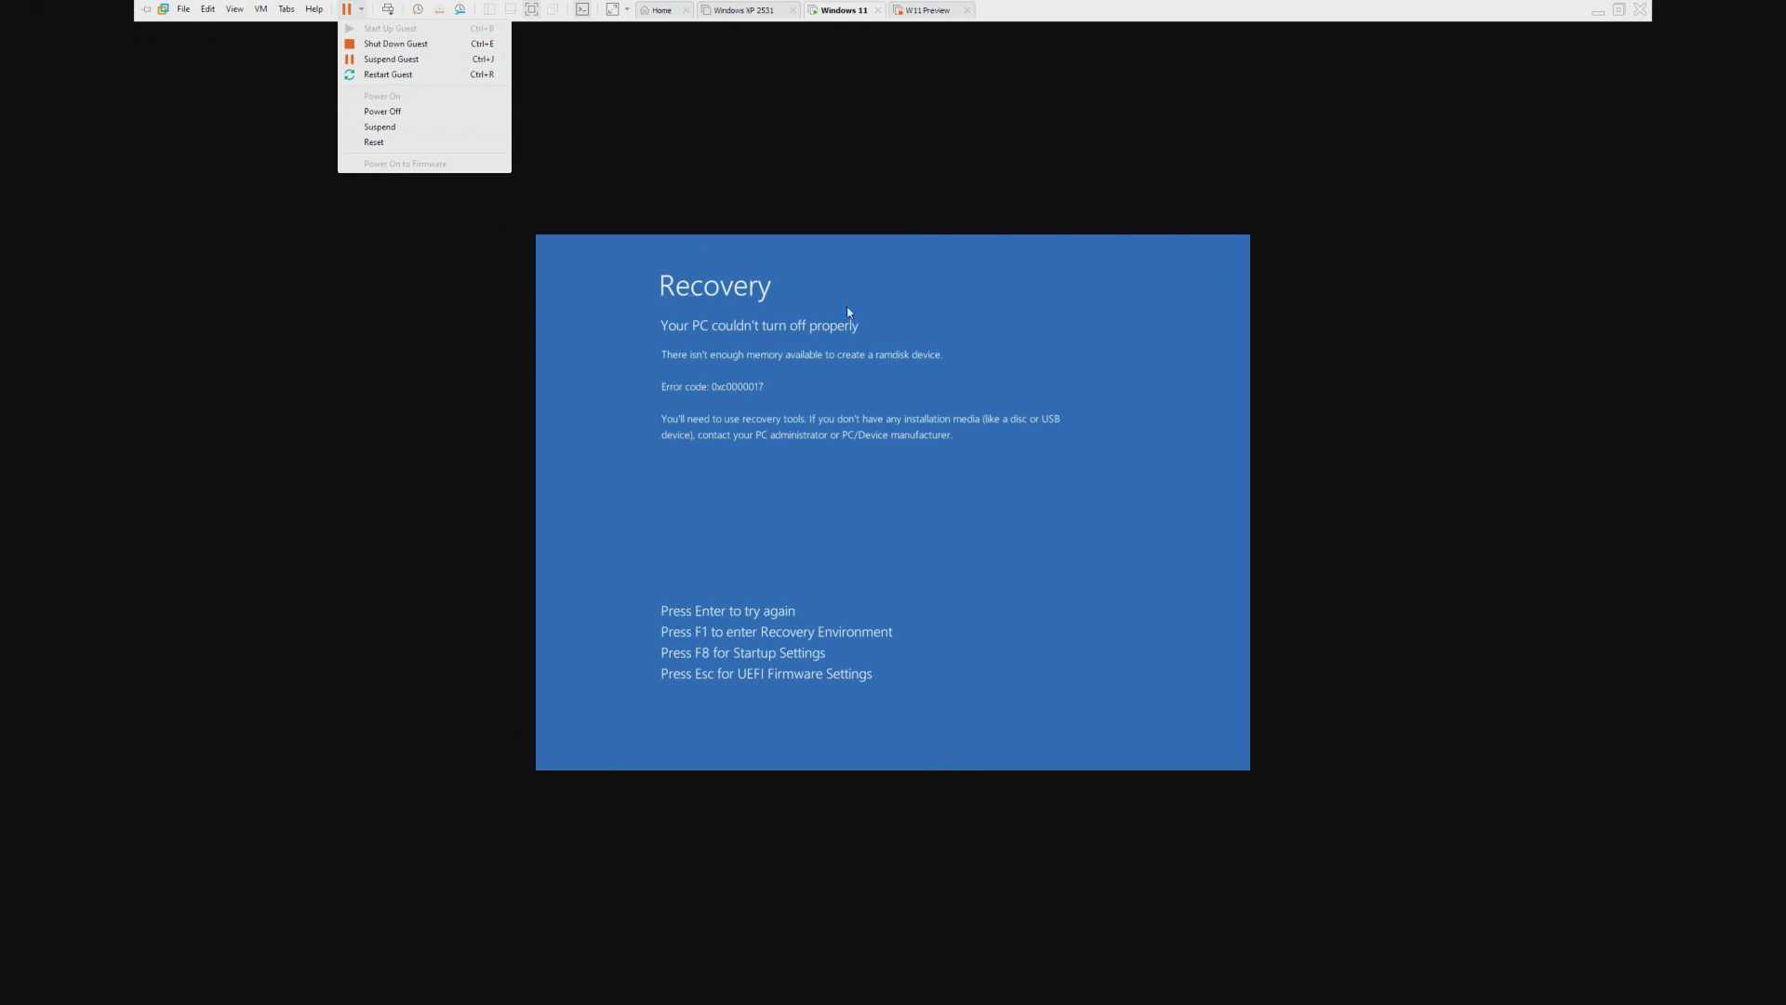
pyautogui.click(425, 110)
pyautogui.click(921, 548)
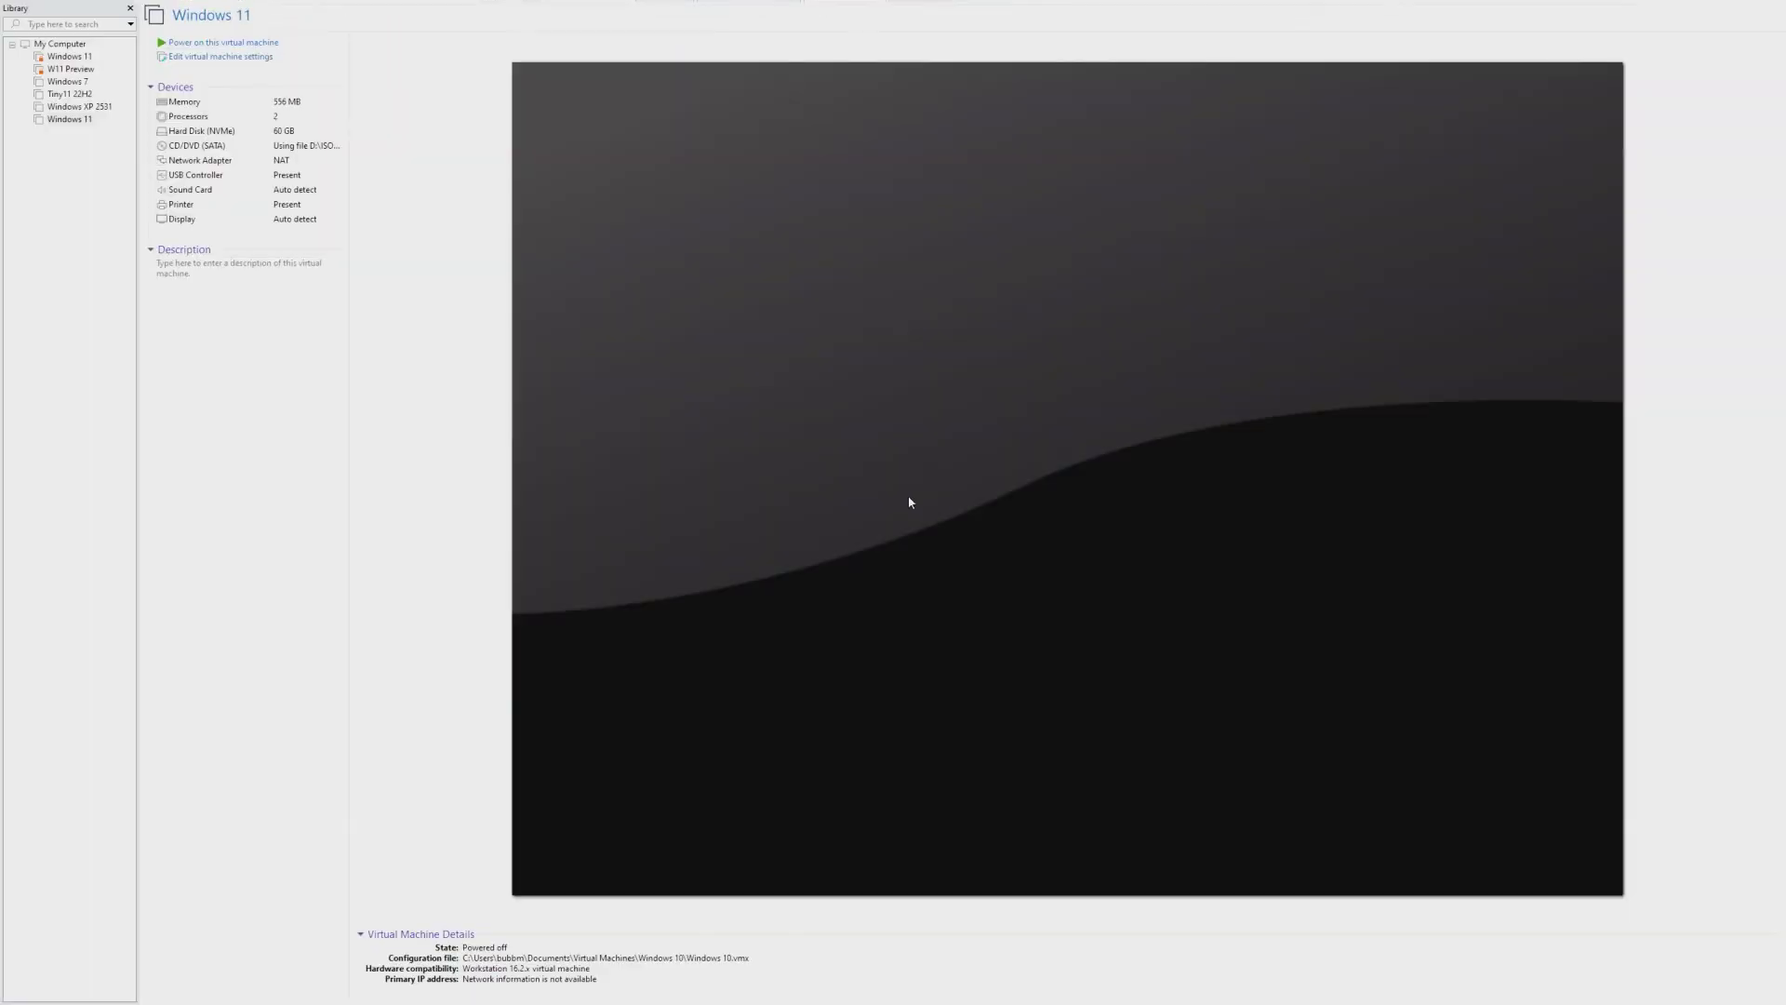